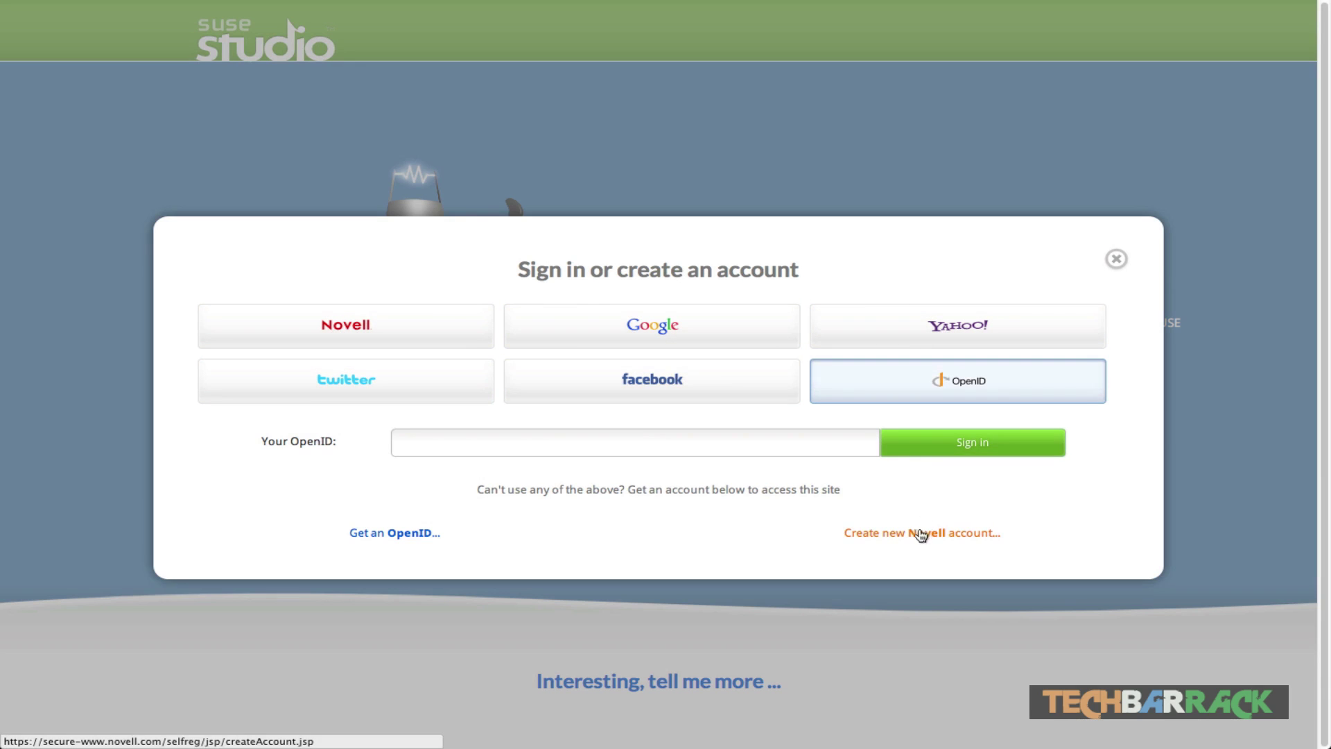
# Step: Sign in to SUSE Studio with the Google account e-mail and password, re-entering the password after the error
pyautogui.click(681, 325)
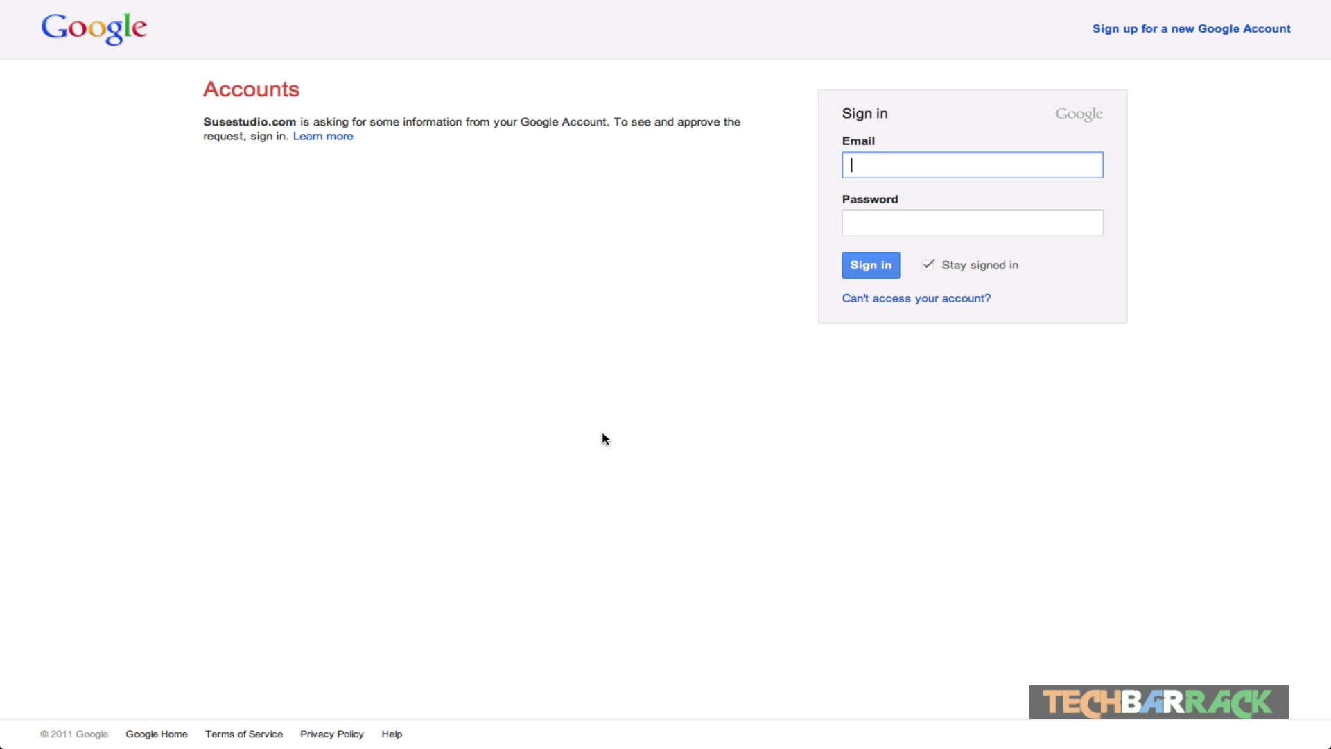
pyautogui.press('Tab')
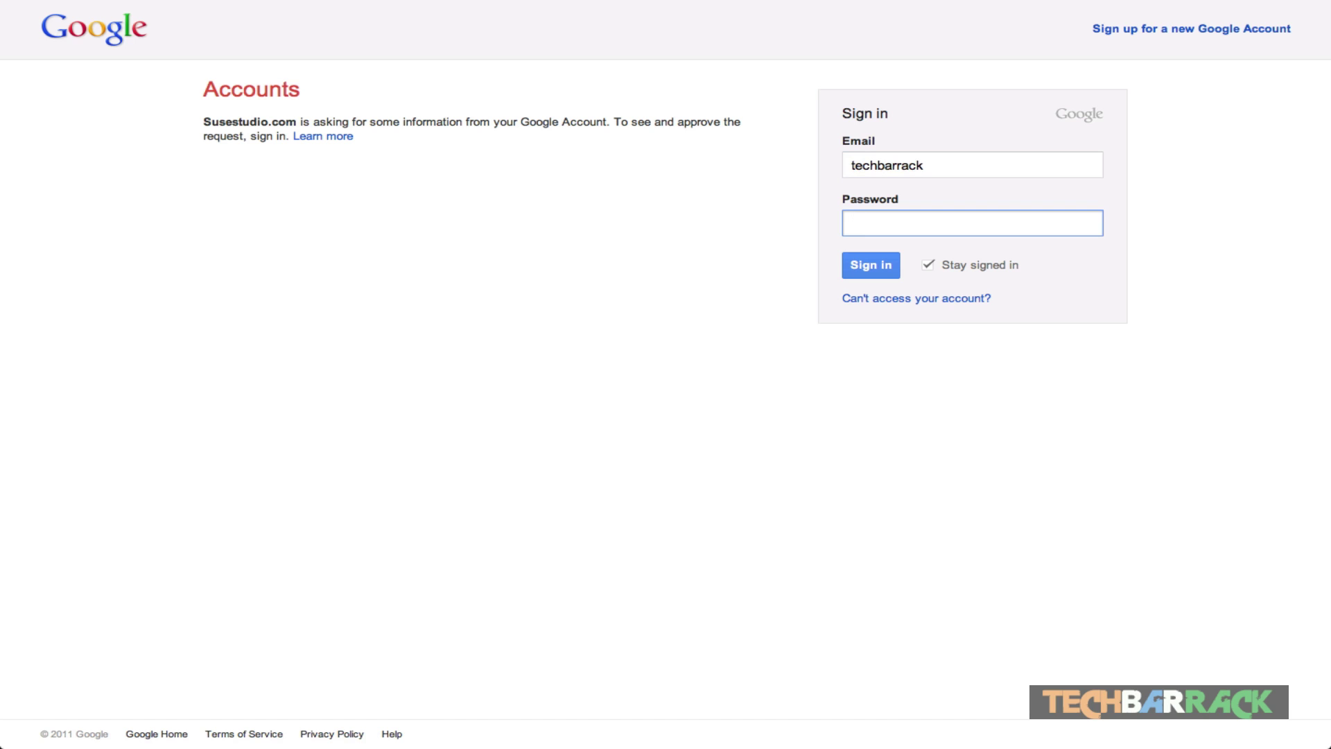
pyautogui.write('••••••••••••')
pyautogui.press('Return')
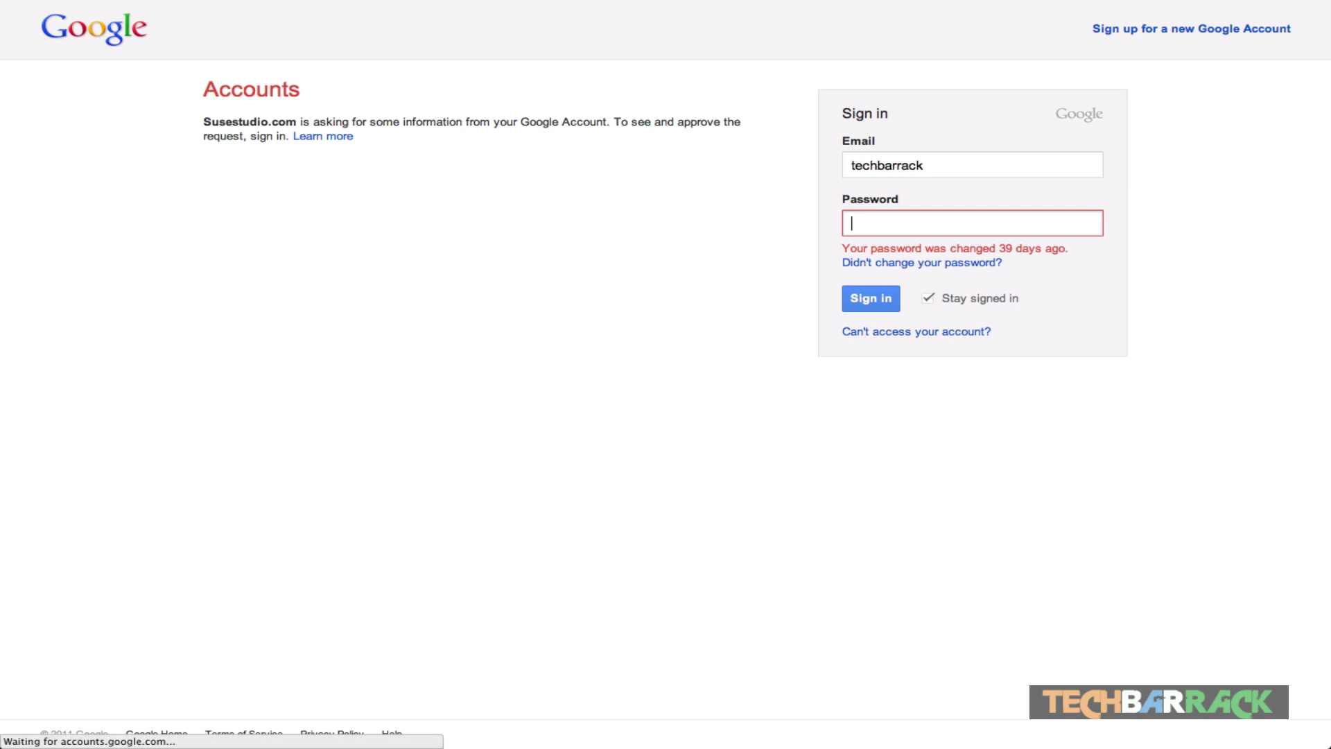
pyautogui.write('•••••••••••••')
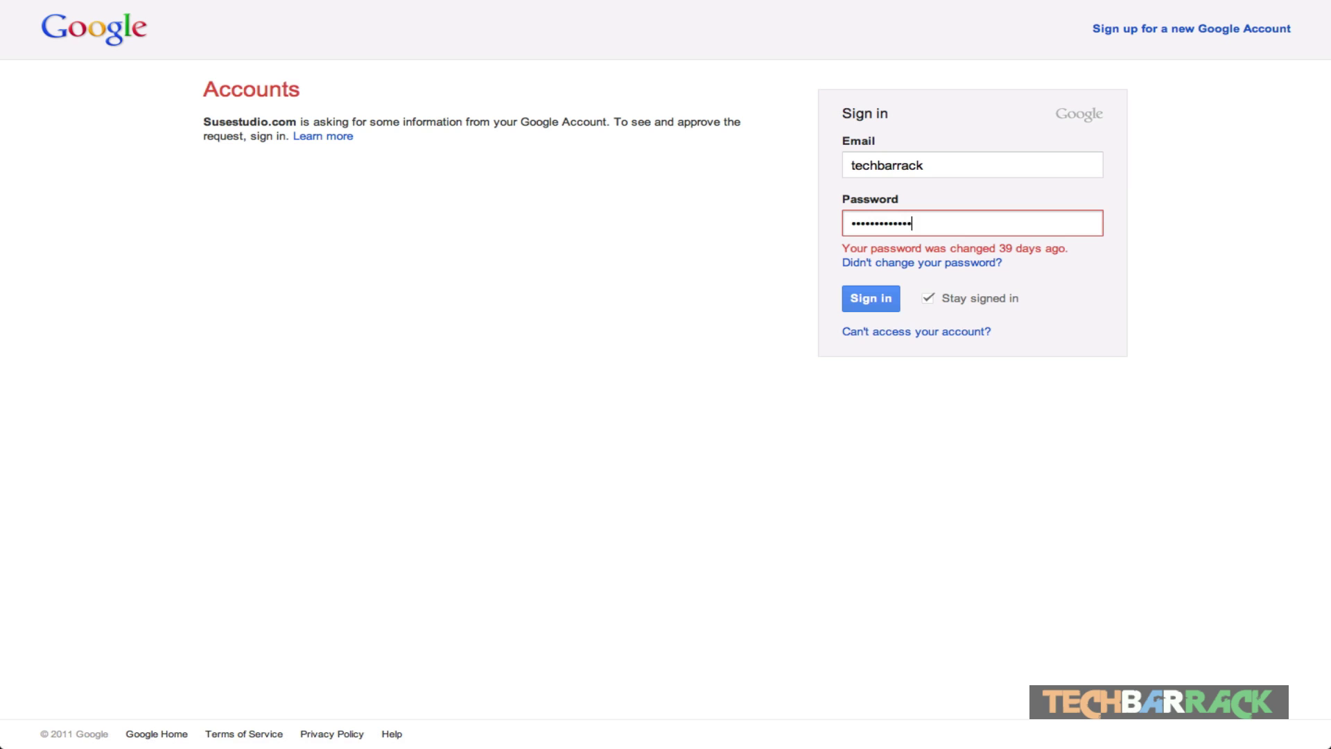
pyautogui.press('Return')
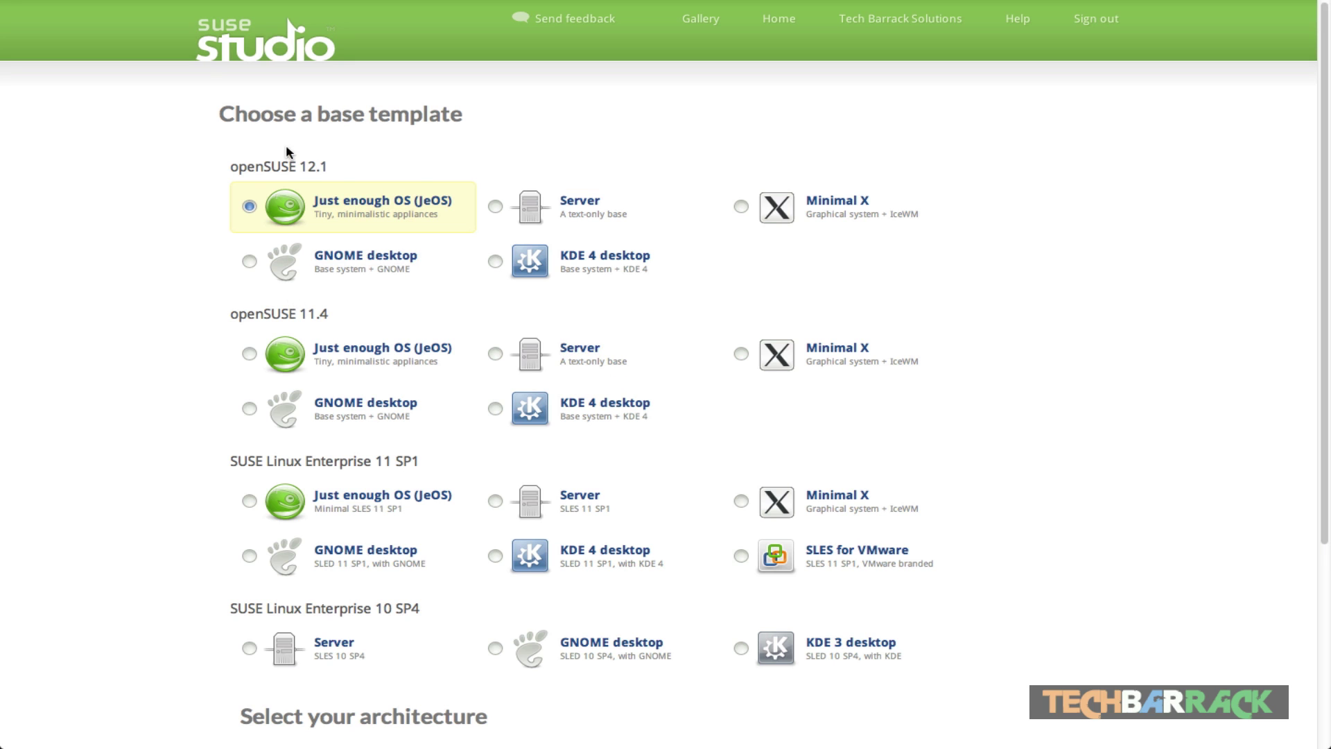
# Step: Keep the openSUSE 12.1 JeOS 32-bit template, confirm the name Tech's JeOS, and create the appliance
pyautogui.scroll(-3, 184, 212)
pyautogui.scroll(-5, 184, 208)
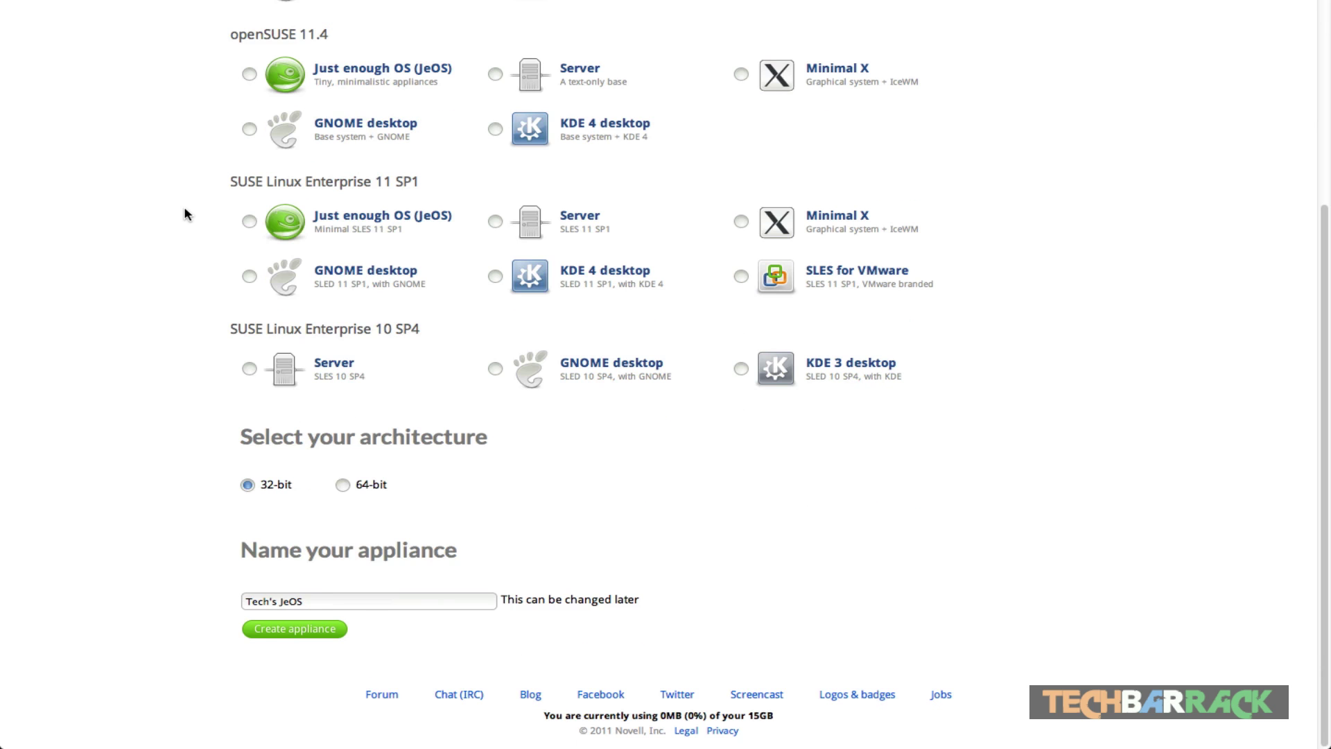
pyautogui.scroll(8, 184, 214)
pyautogui.scroll(-3, 185, 213)
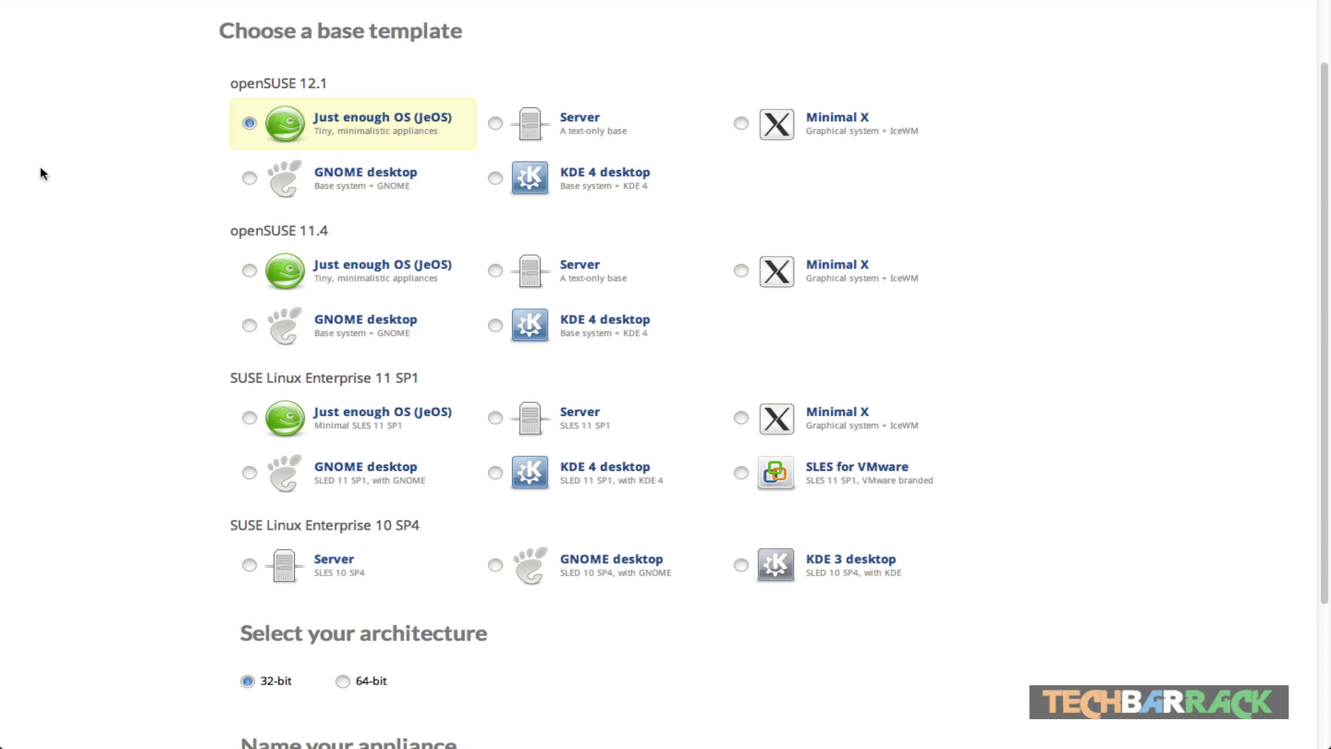
pyautogui.scroll(-3, 130, 171)
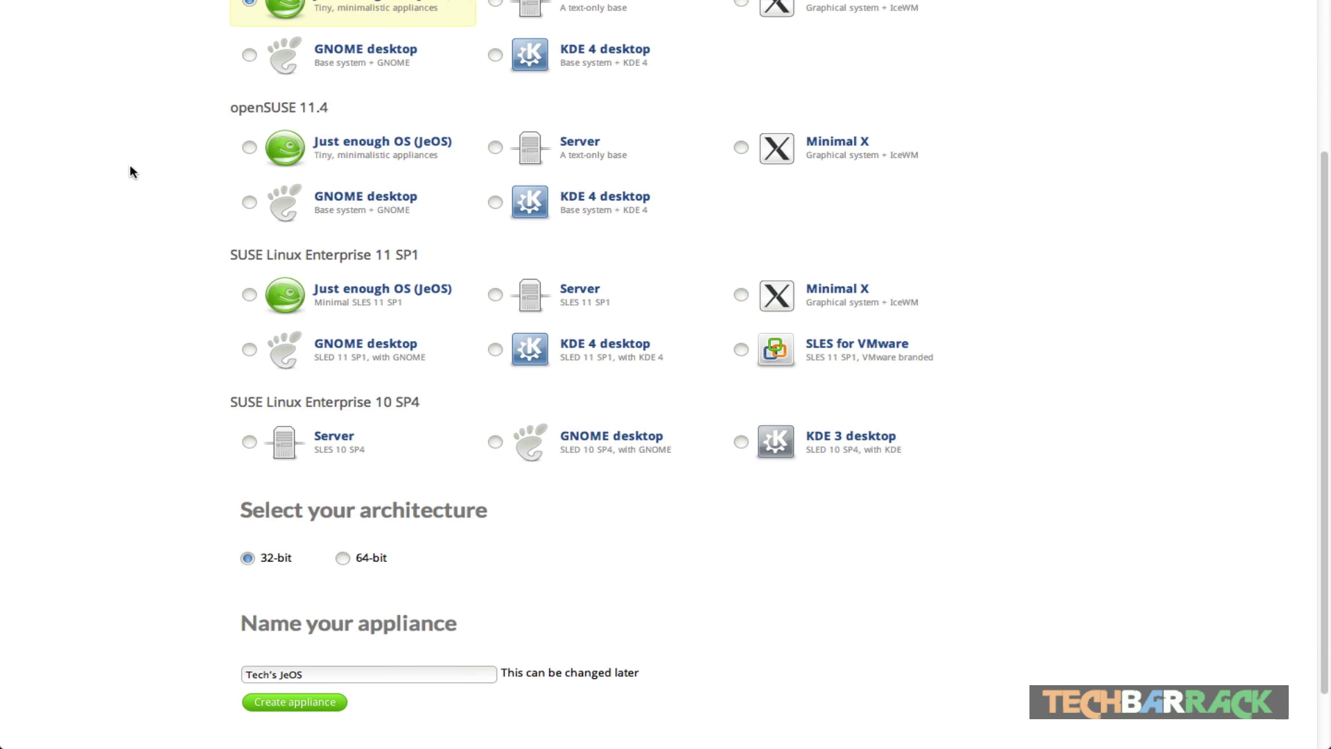
pyautogui.scroll(1, 130, 170)
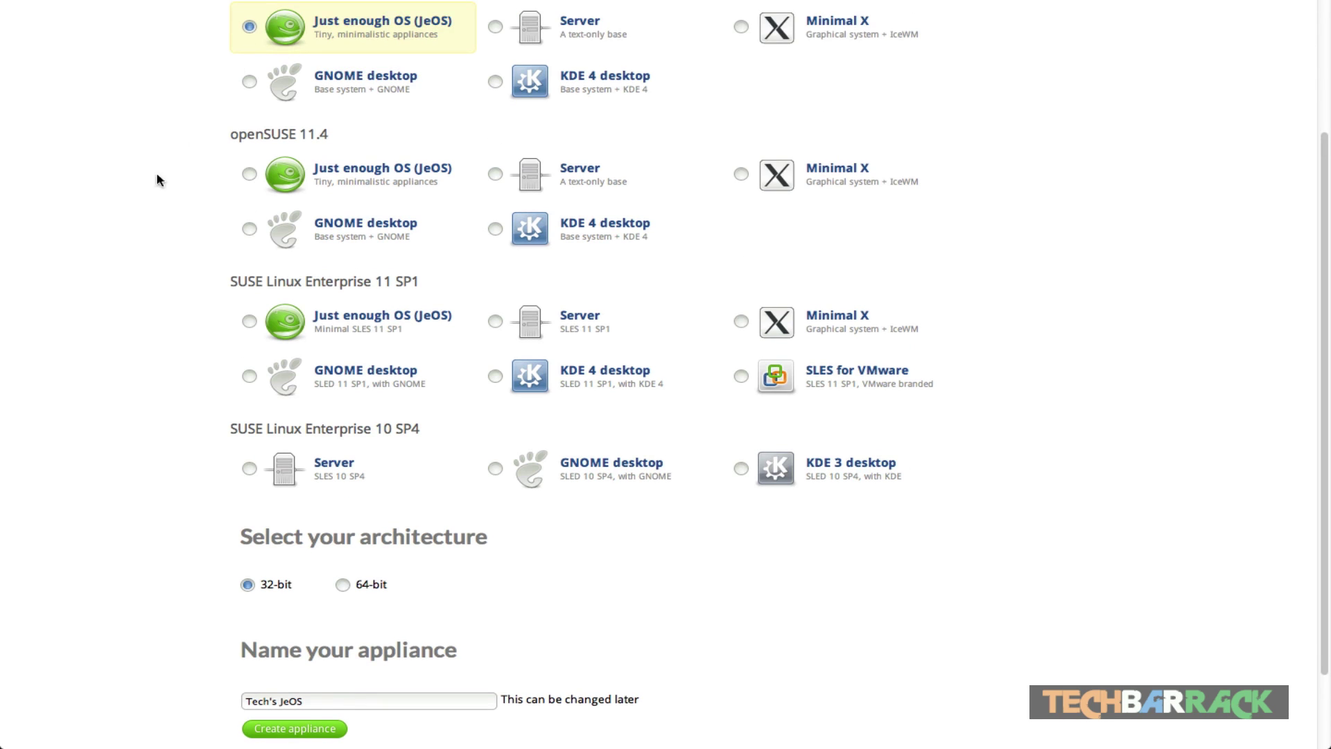
pyautogui.scroll(-3, 113, 469)
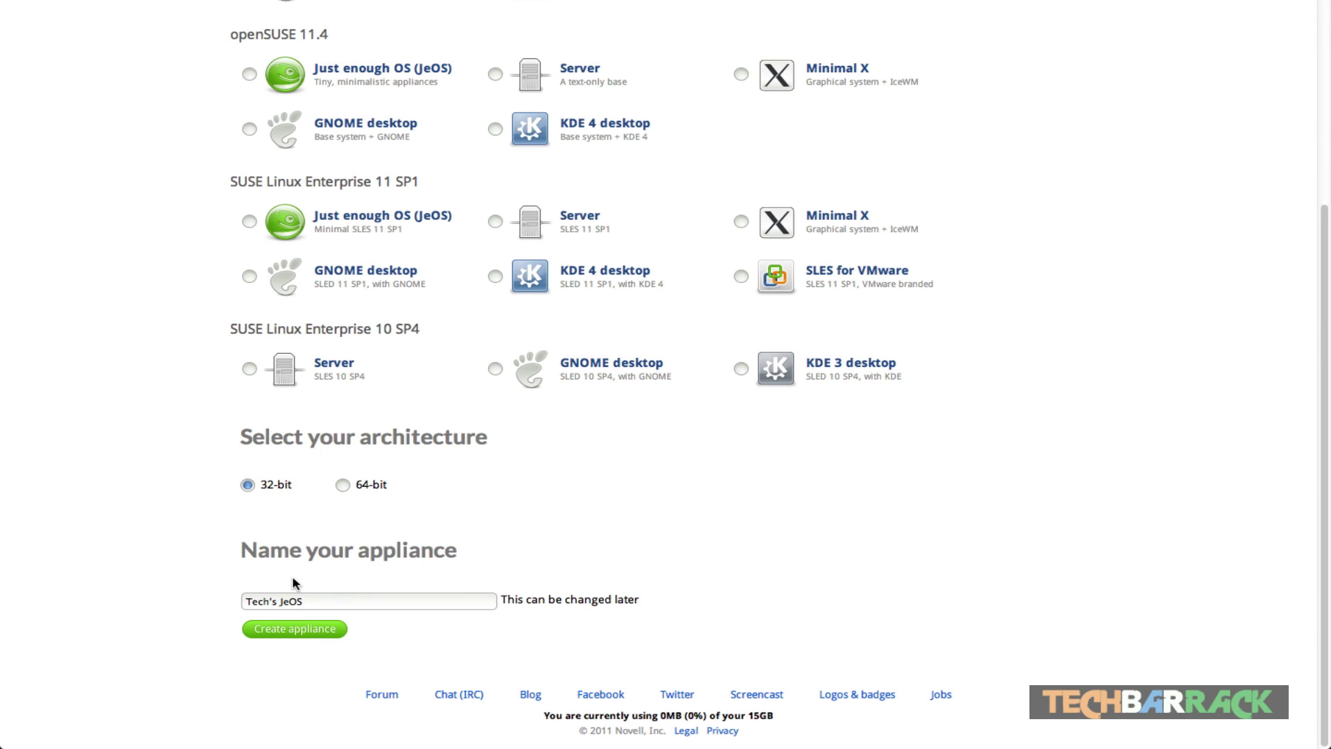
pyautogui.click(289, 601)
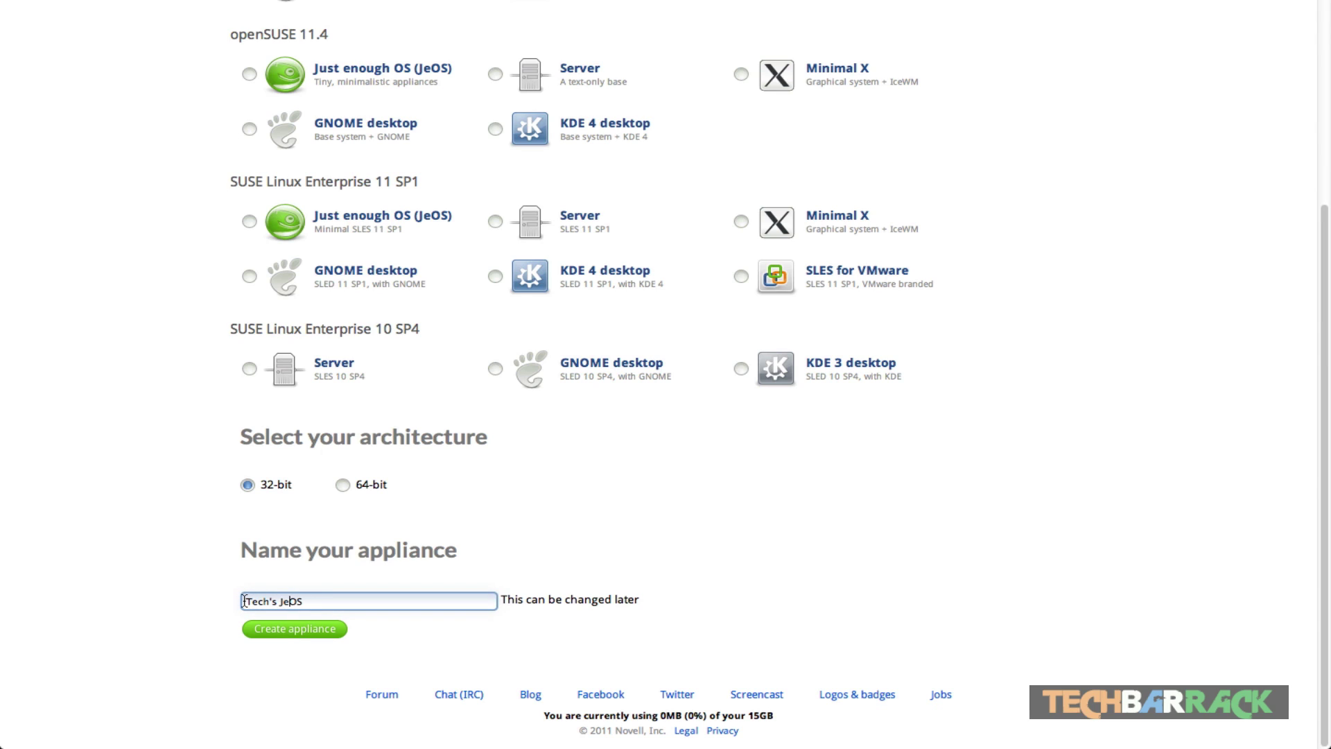
pyautogui.doubleClick(257, 601)
pyautogui.click(296, 636)
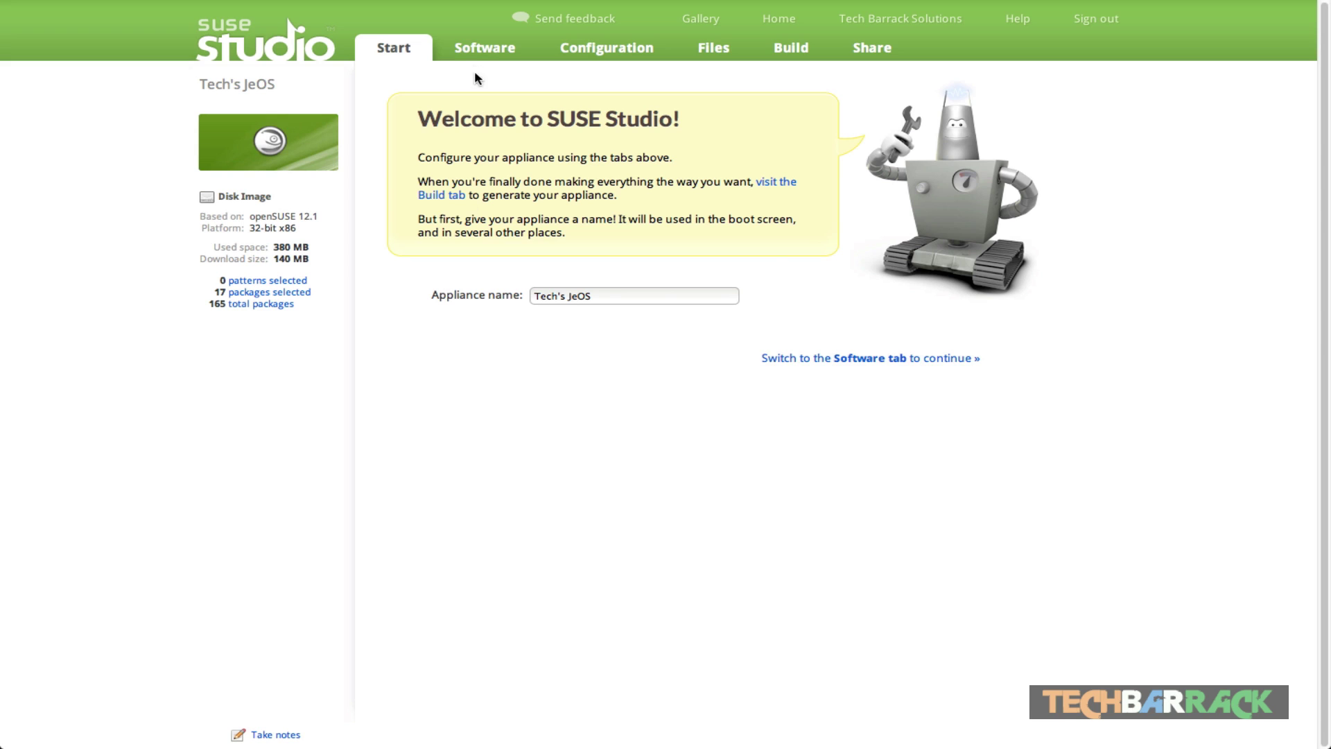
# Step: Show the Software page for Tech's JeOS and focus the 'Search packages & patterns' box
pyautogui.click(479, 50)
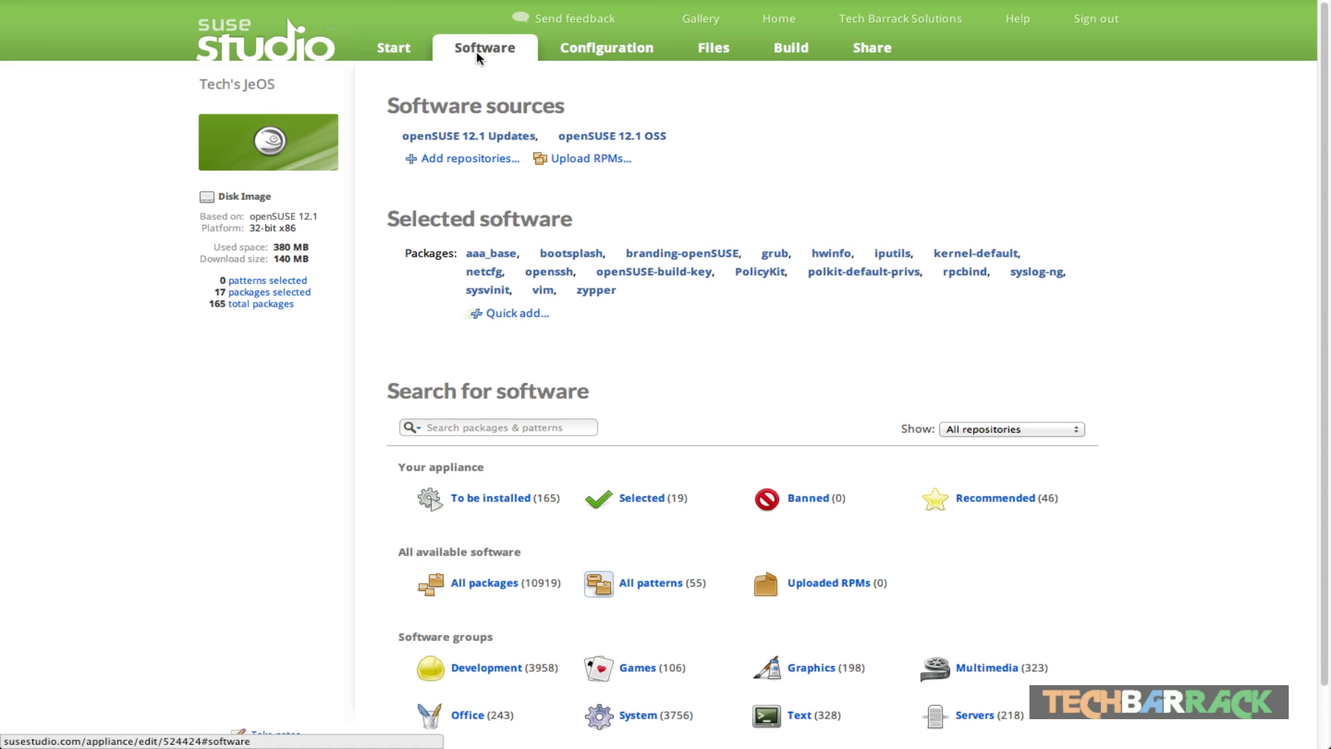
pyautogui.moveTo(478, 273)
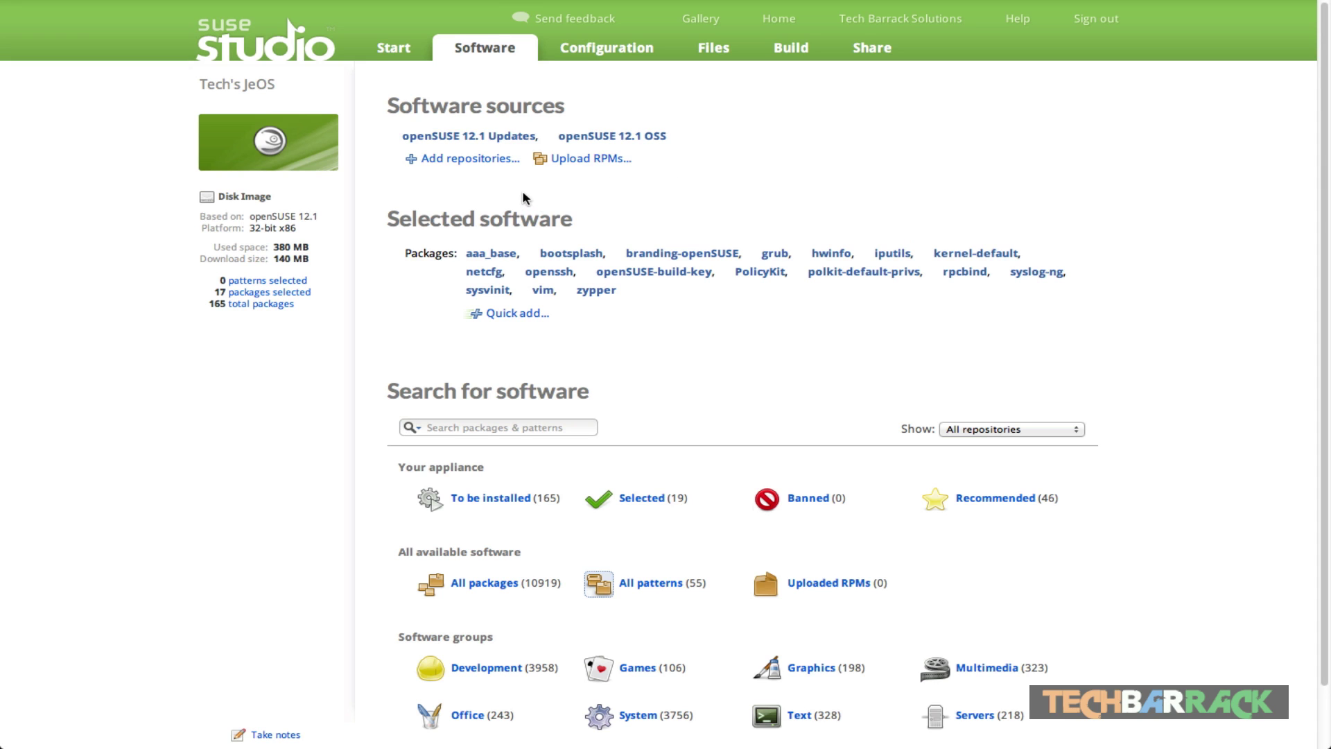
pyautogui.scroll(-2, 524, 197)
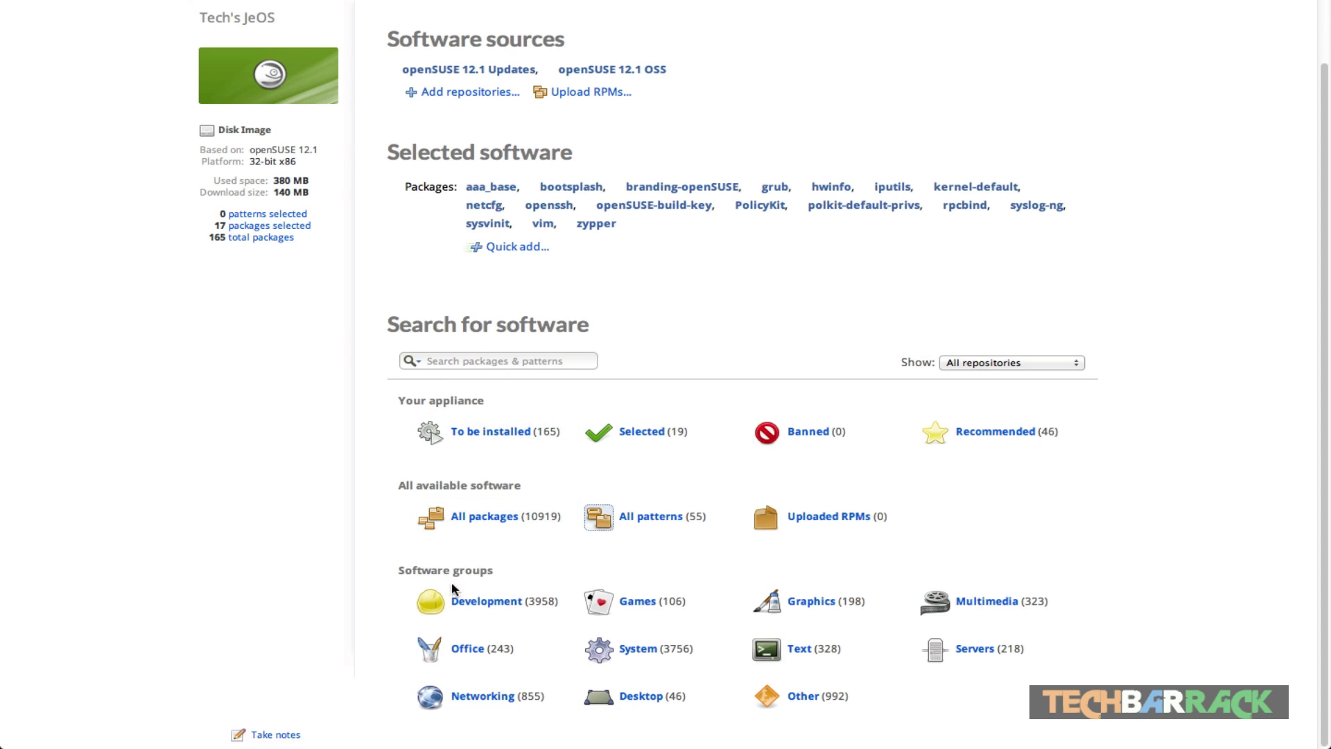
pyautogui.click(480, 356)
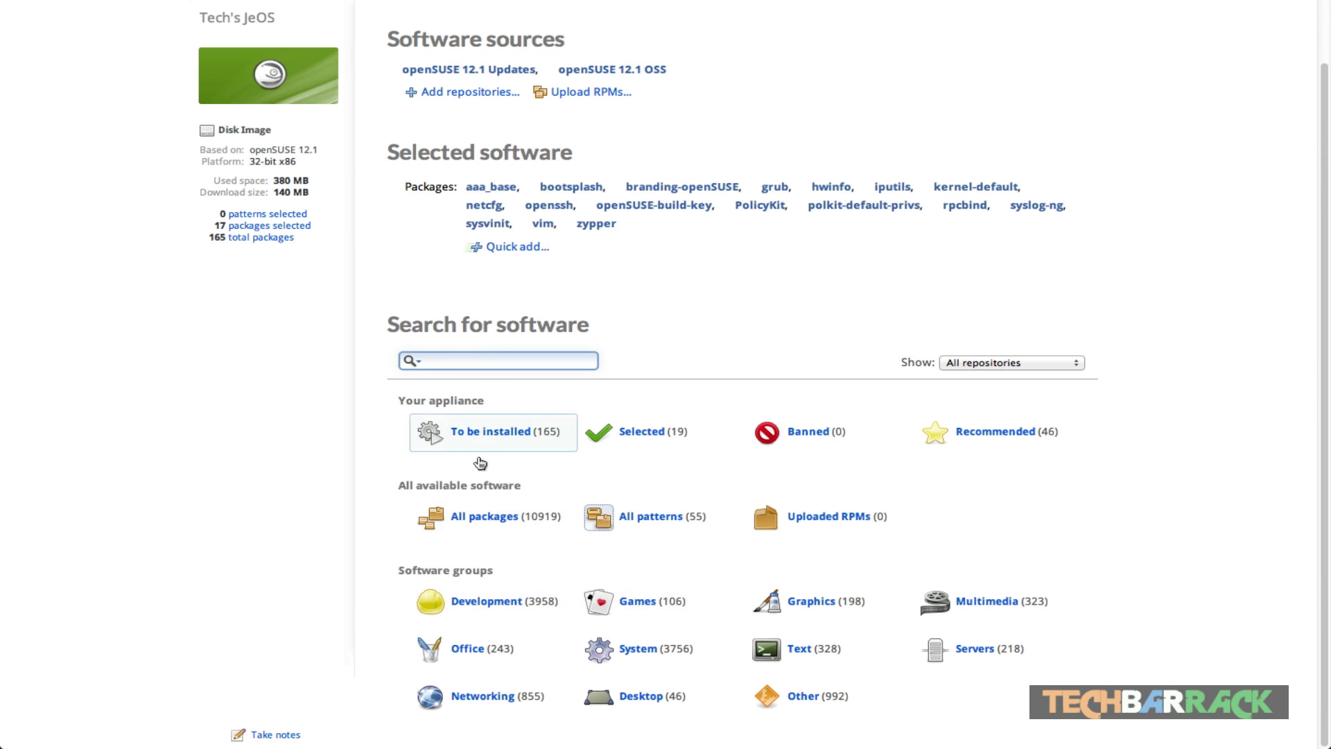
# Step: Add gcc-c++ from the Development group, bringing the appliance to 18 selected packages
pyautogui.click(504, 613)
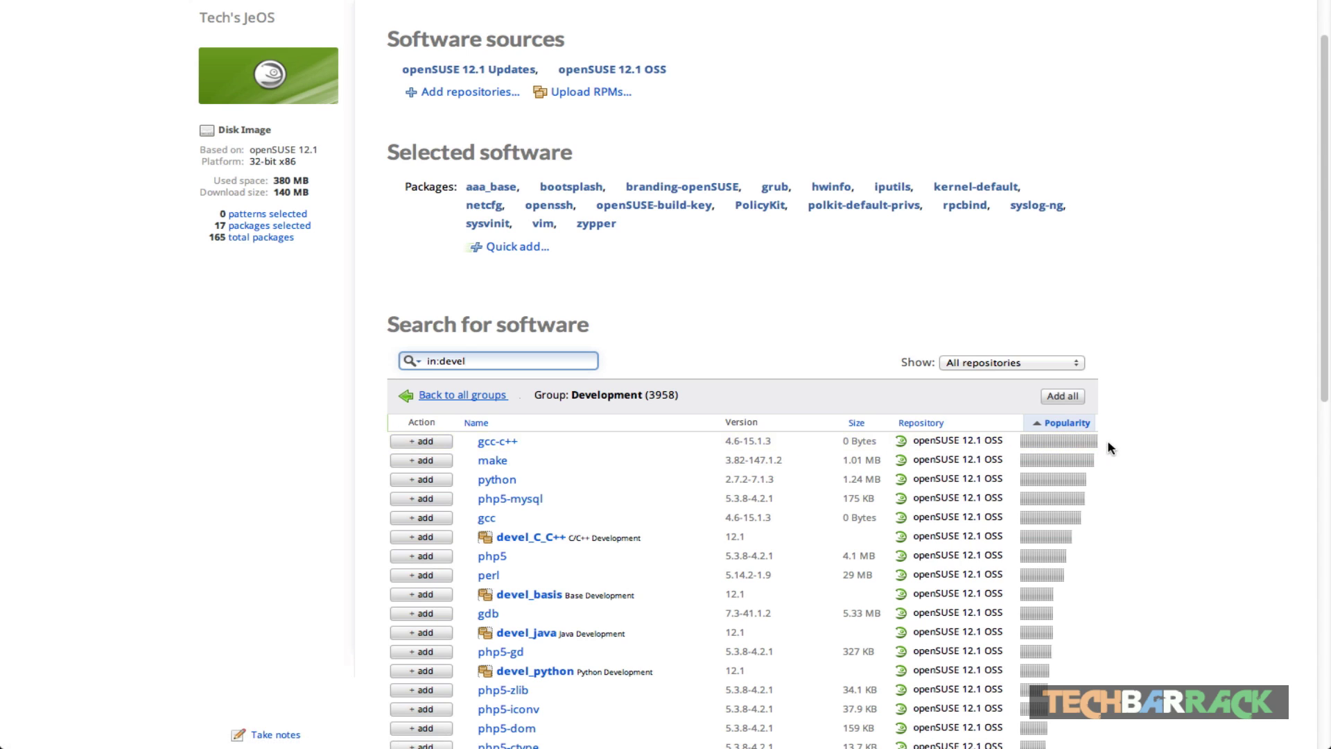
pyautogui.scroll(-1, 743, 449)
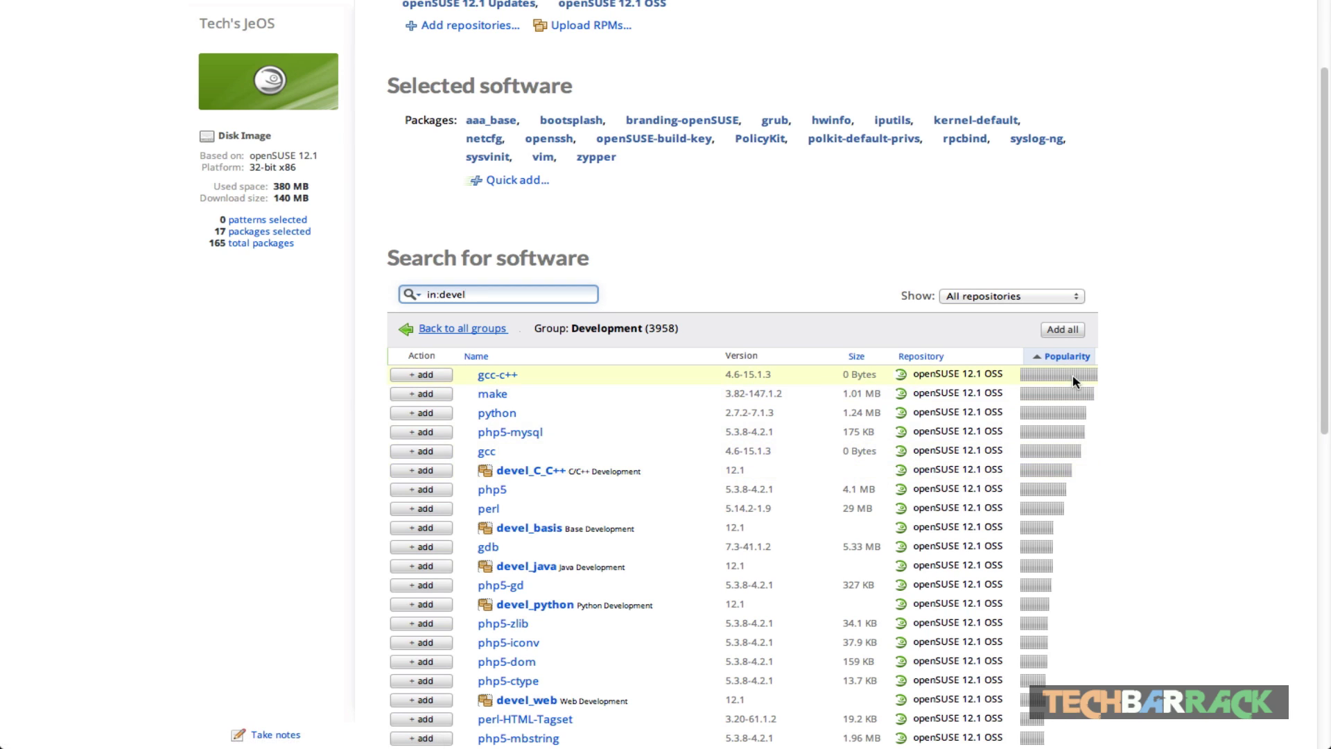
pyautogui.click(449, 375)
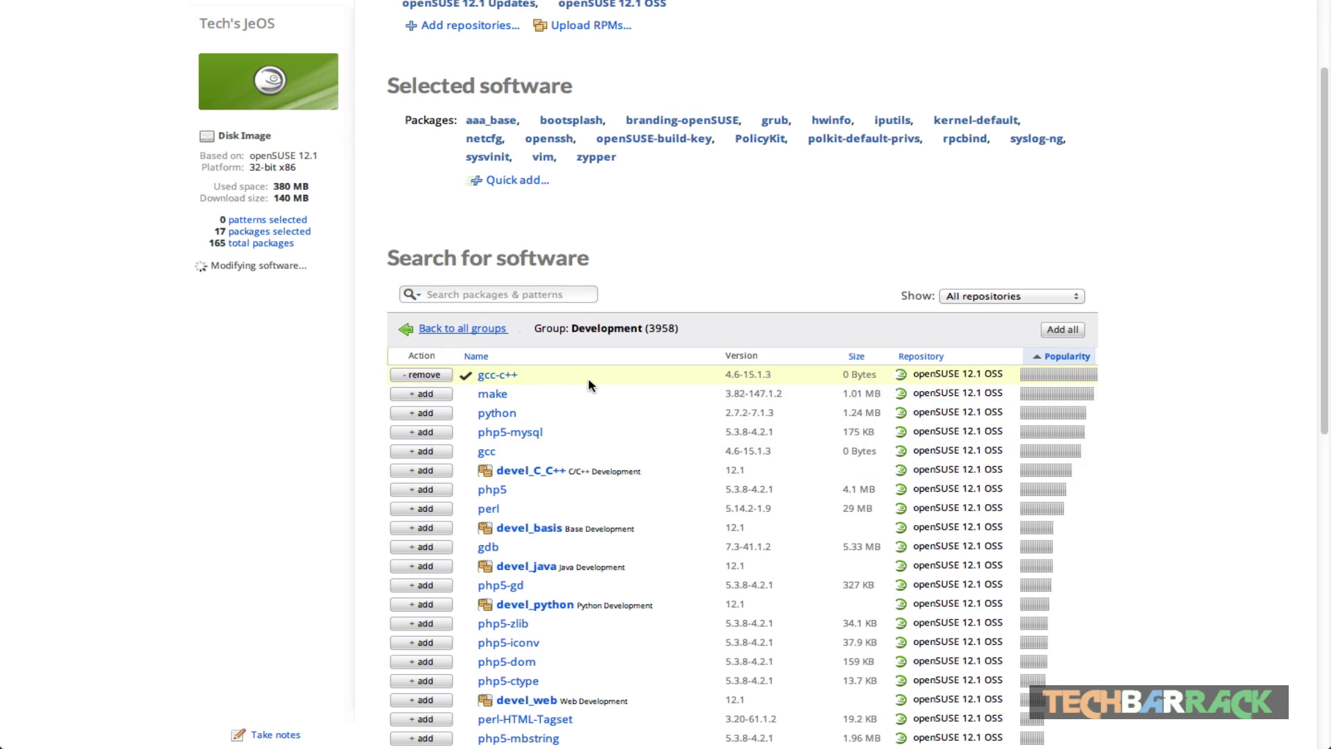
pyautogui.click(475, 334)
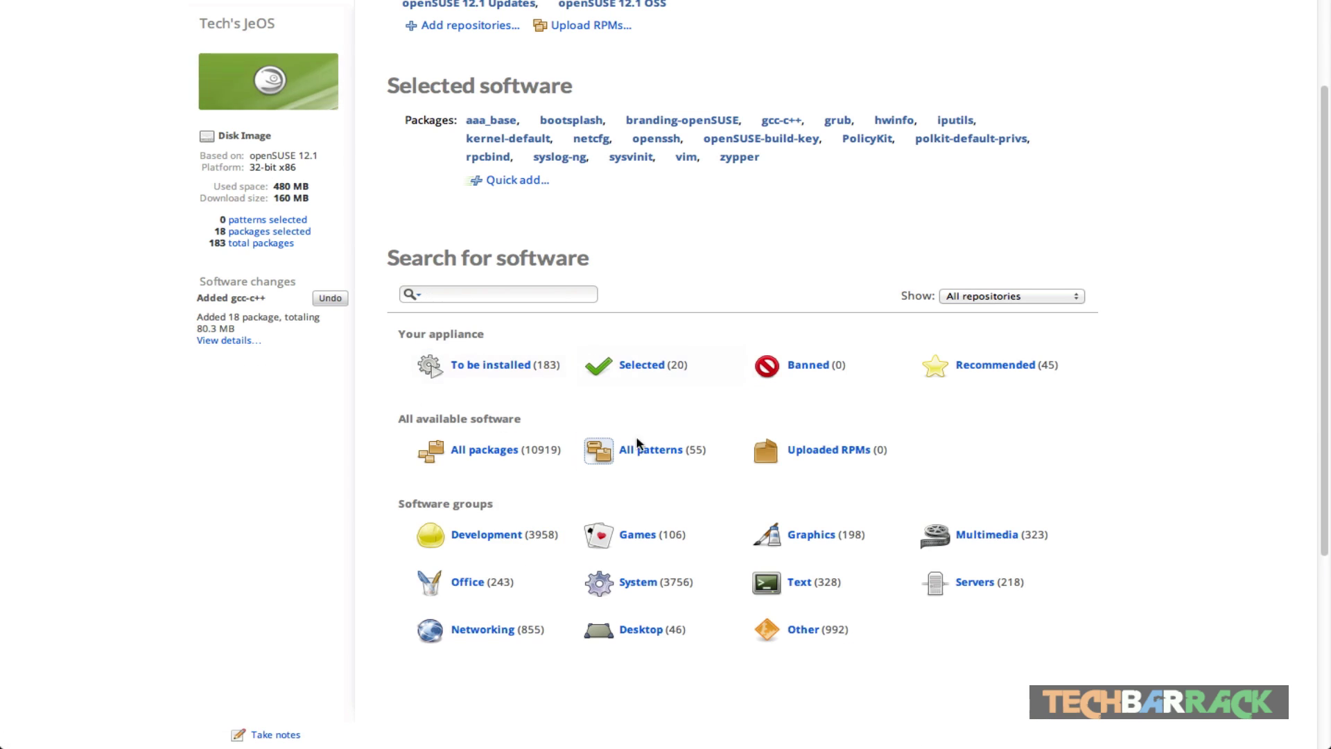
# Step: Revisit the Development group, then list the 107 packages of the Games group
pyautogui.click(501, 535)
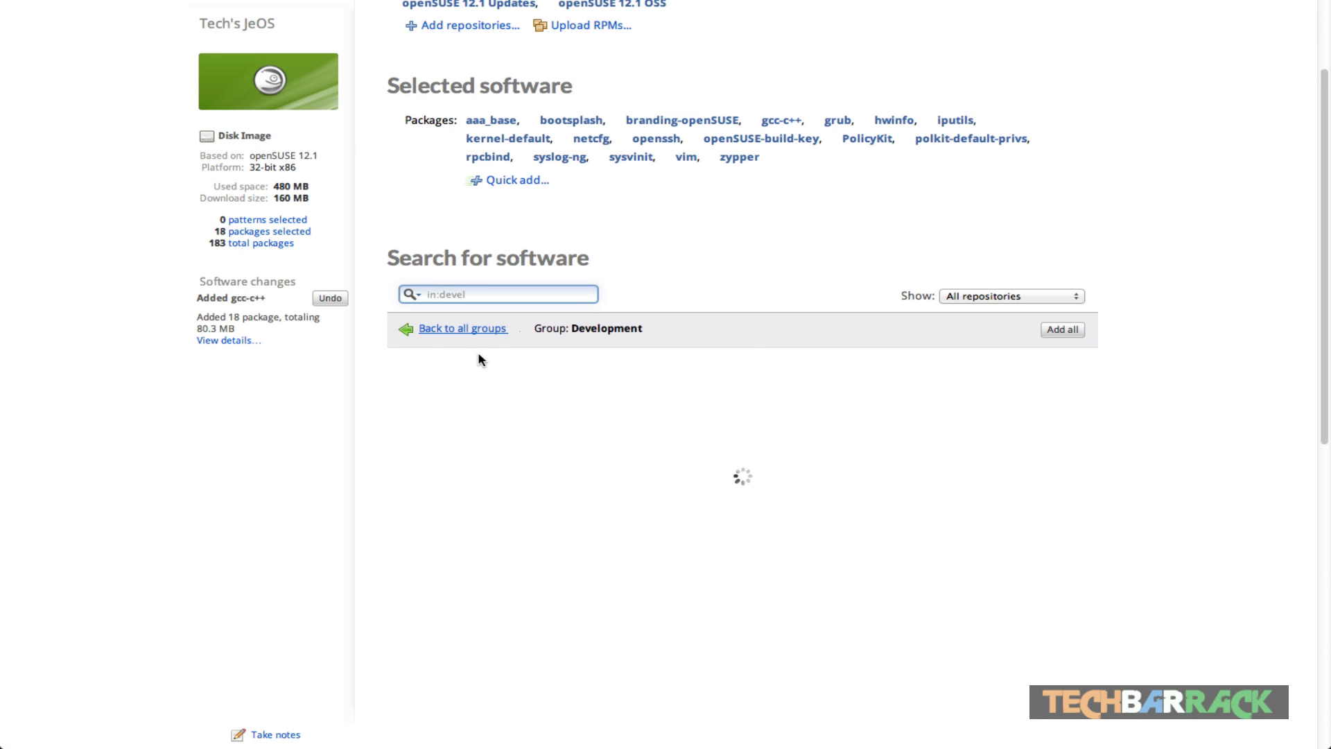
pyautogui.moveTo(469, 453)
pyautogui.scroll(-3, 472, 453)
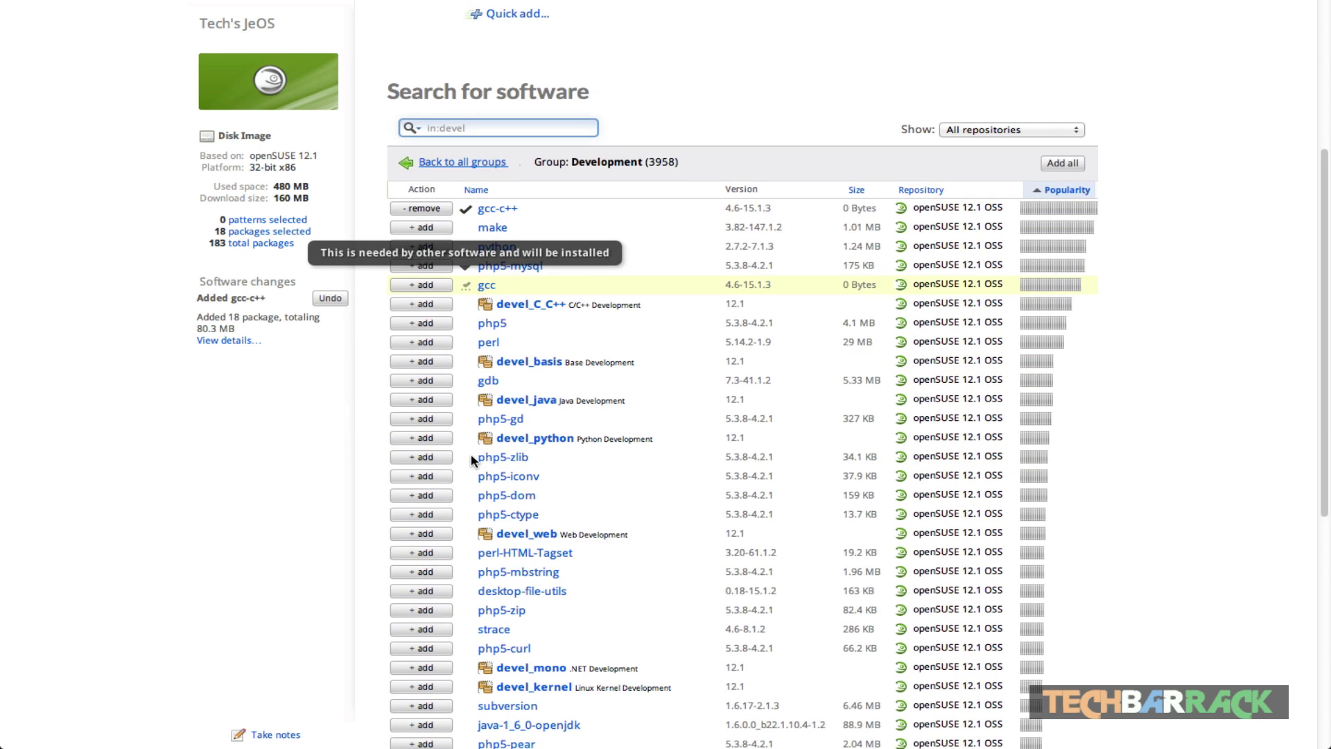
pyautogui.scroll(5, 451, 330)
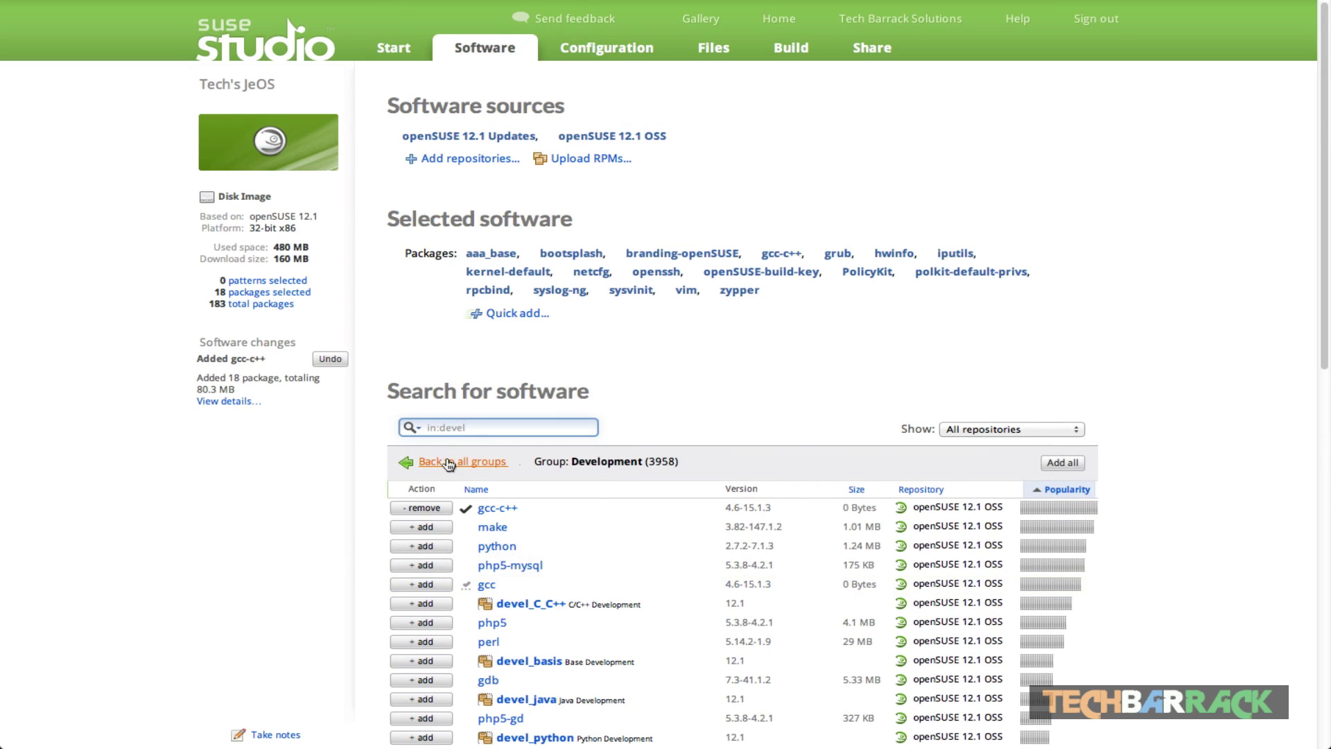
pyautogui.click(449, 462)
pyautogui.scroll(-1, 624, 610)
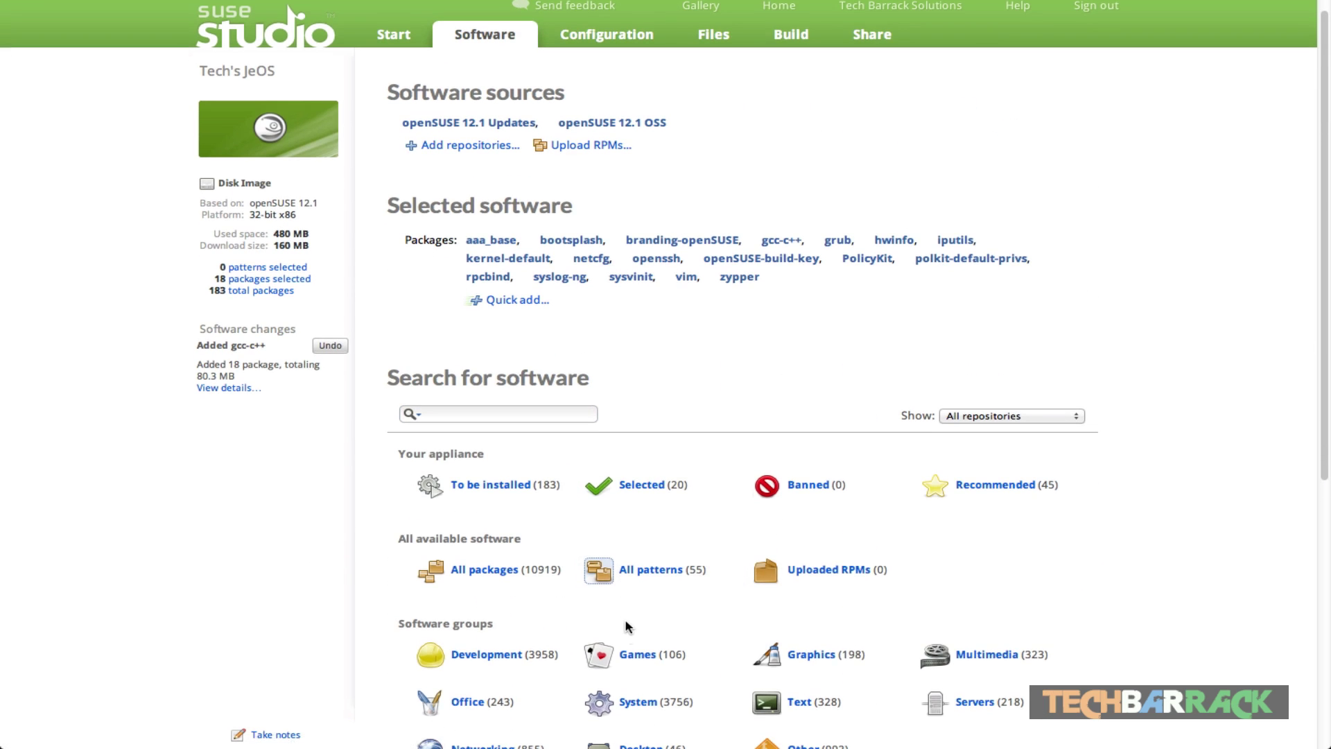
pyautogui.click(636, 652)
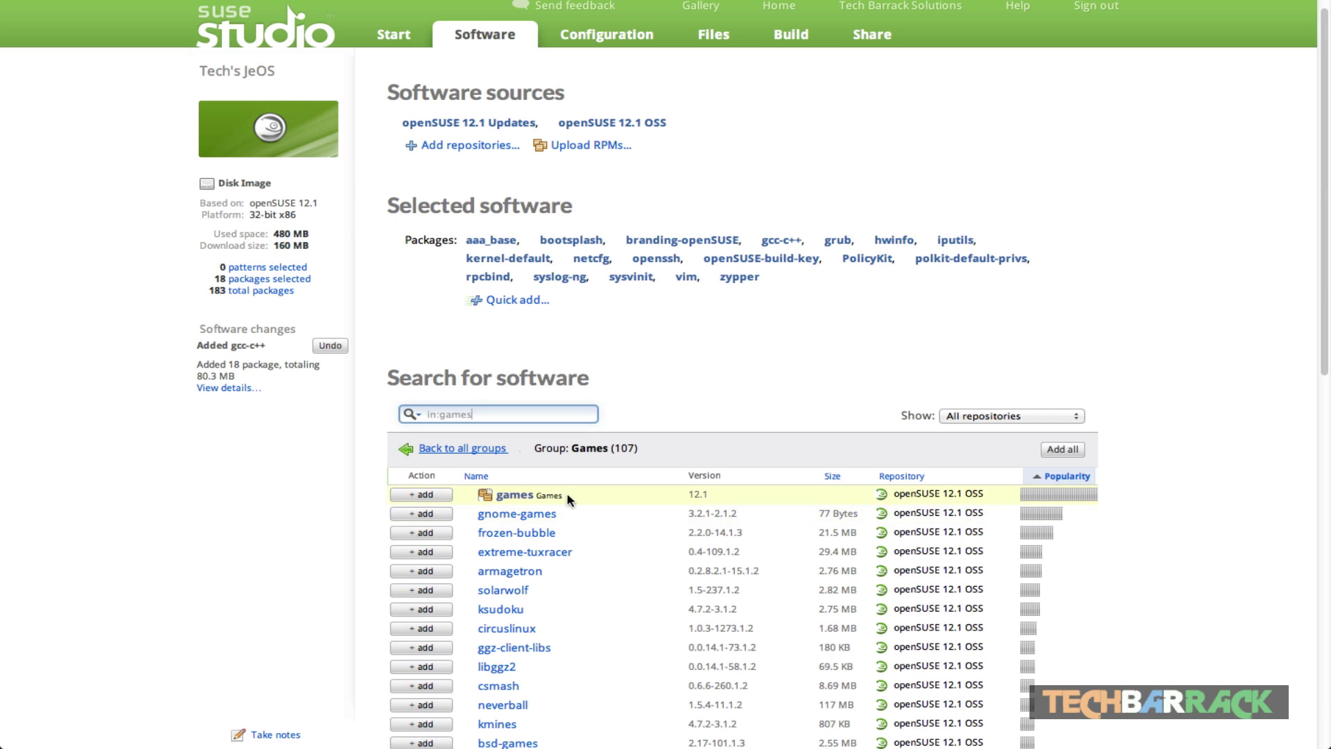
# Step: Add the games pattern, then gimp and the imaging pattern from the Graphics group
pyautogui.click(427, 494)
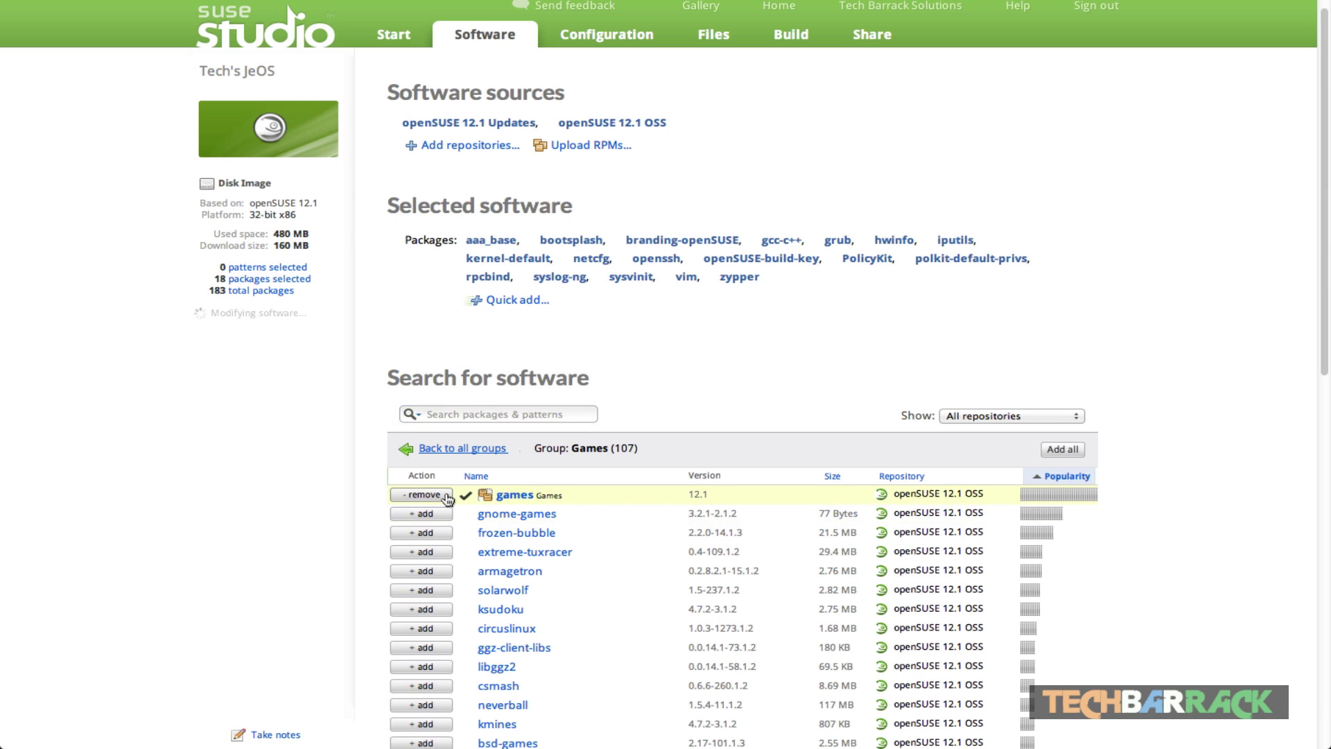
pyautogui.click(483, 448)
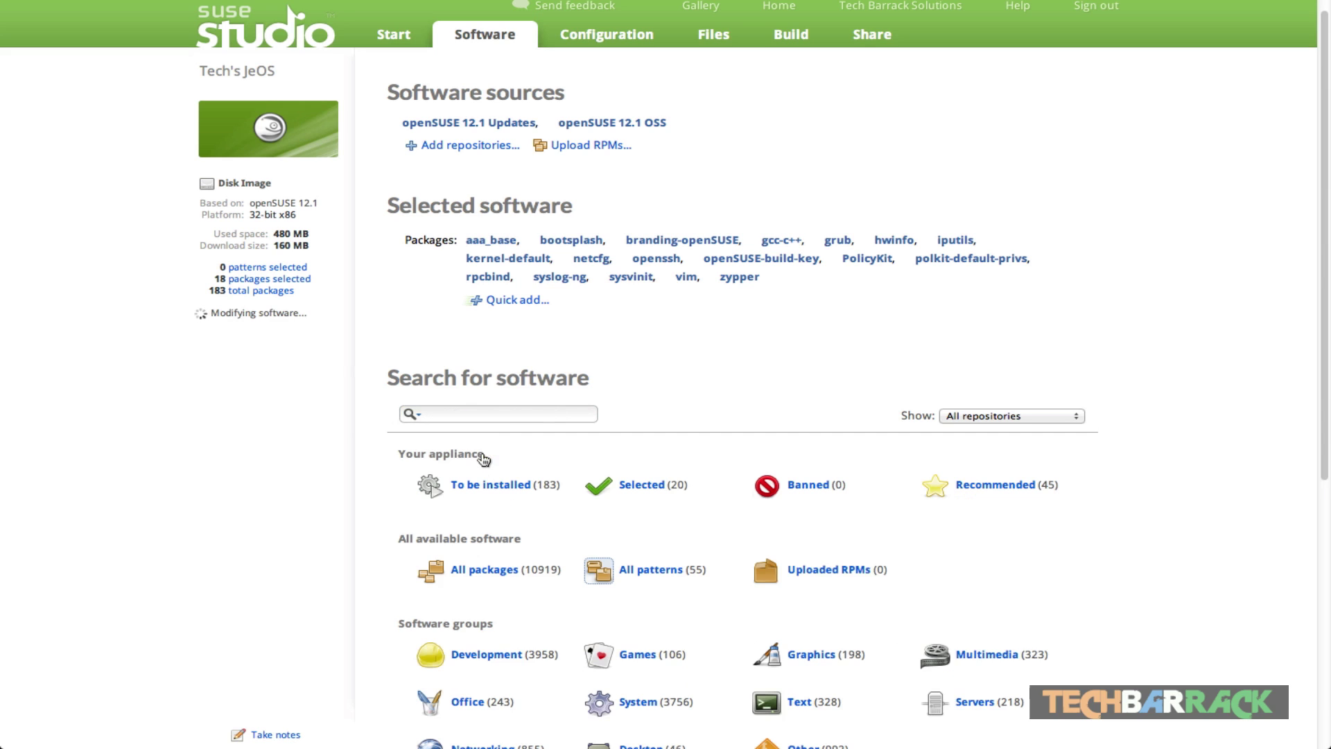
pyautogui.scroll(-1, 701, 619)
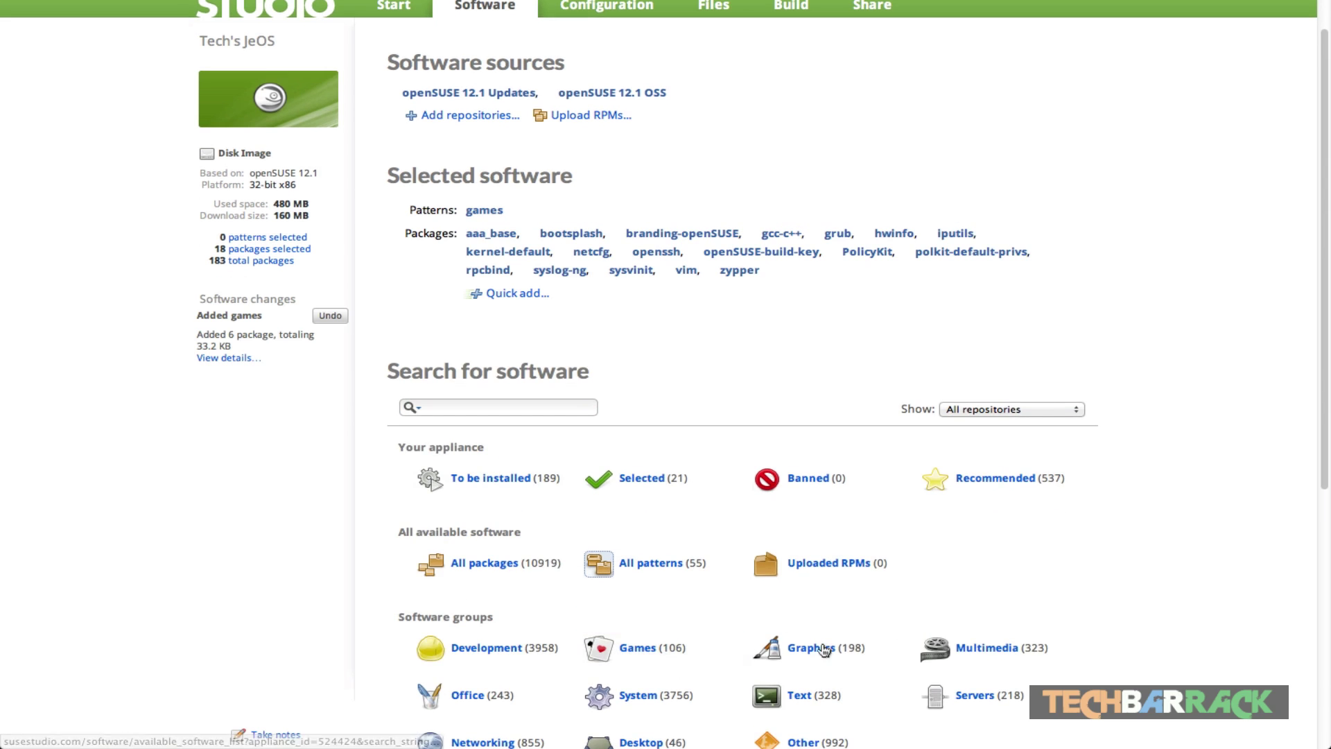
pyautogui.click(830, 645)
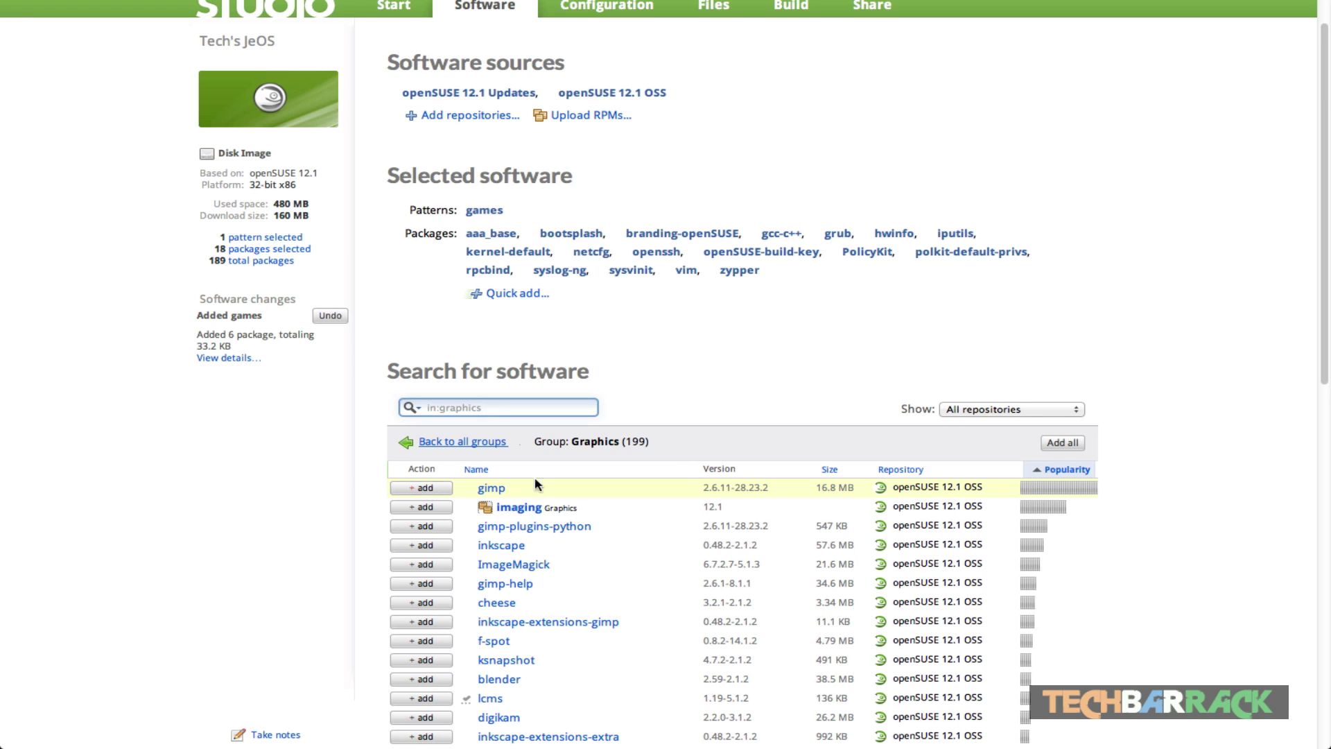
pyautogui.click(426, 489)
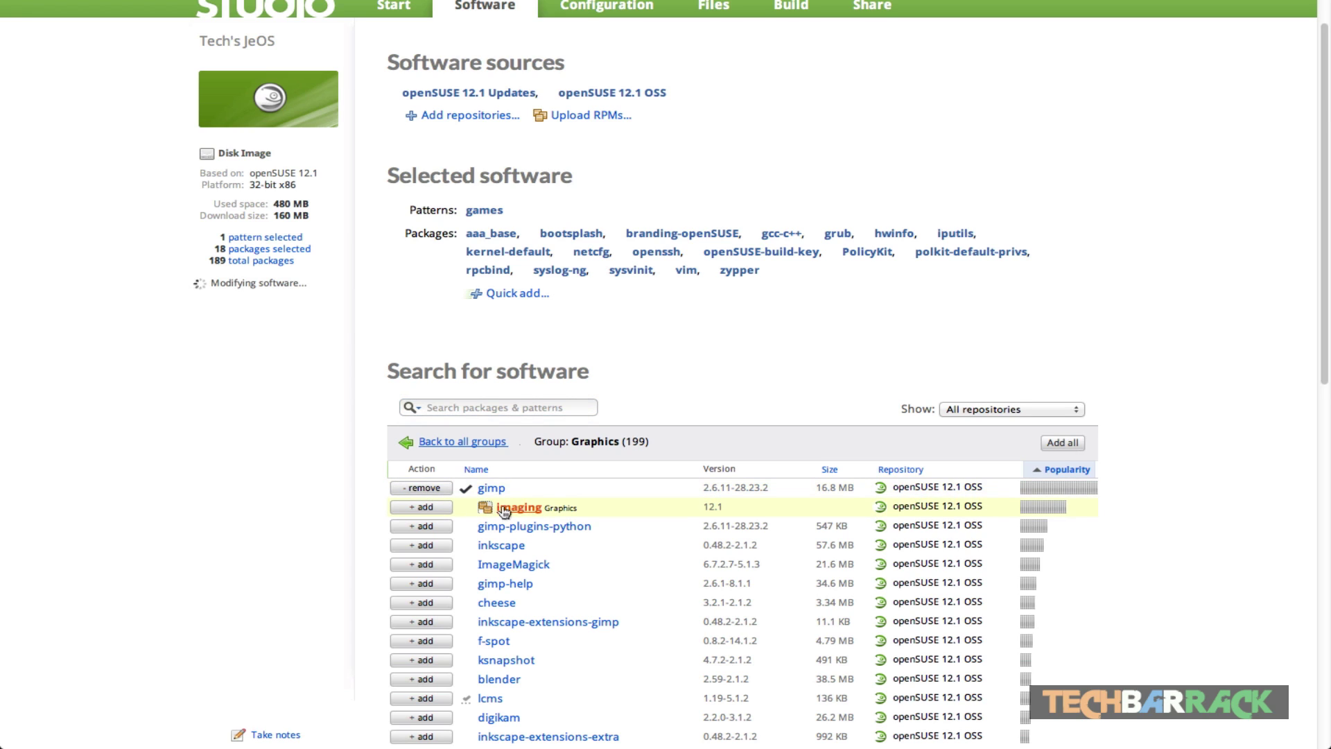
pyautogui.click(424, 507)
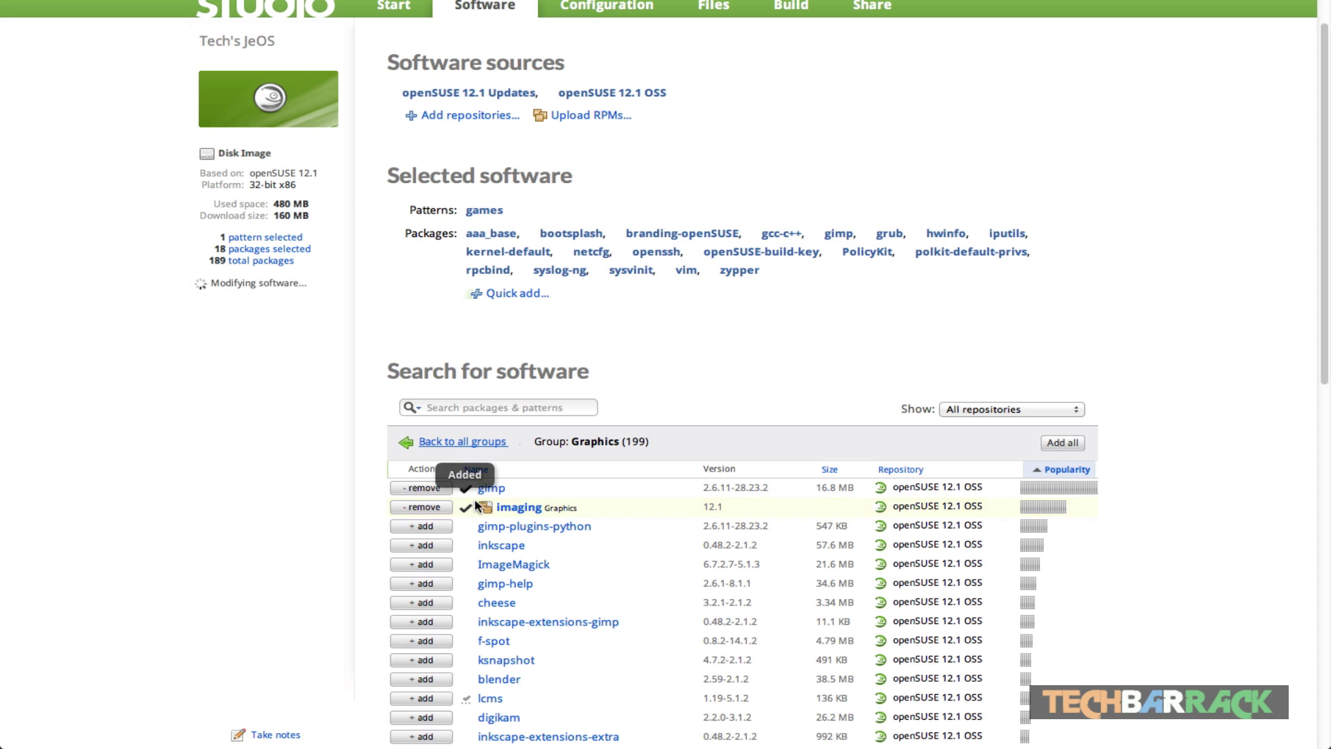
pyautogui.click(506, 443)
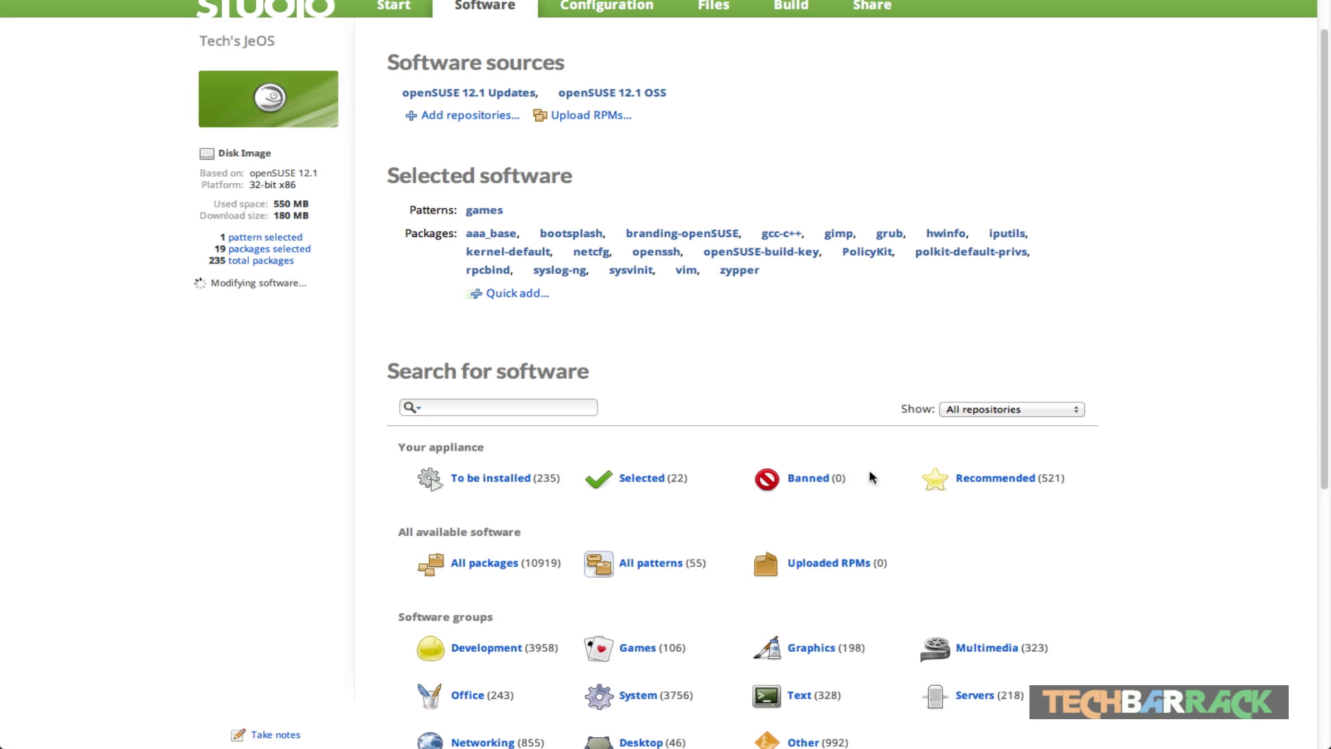
# Step: Add the multimedia pattern and dvd+rw-tools from the Multimedia group
pyautogui.scroll(-3, 894, 451)
pyautogui.click(973, 532)
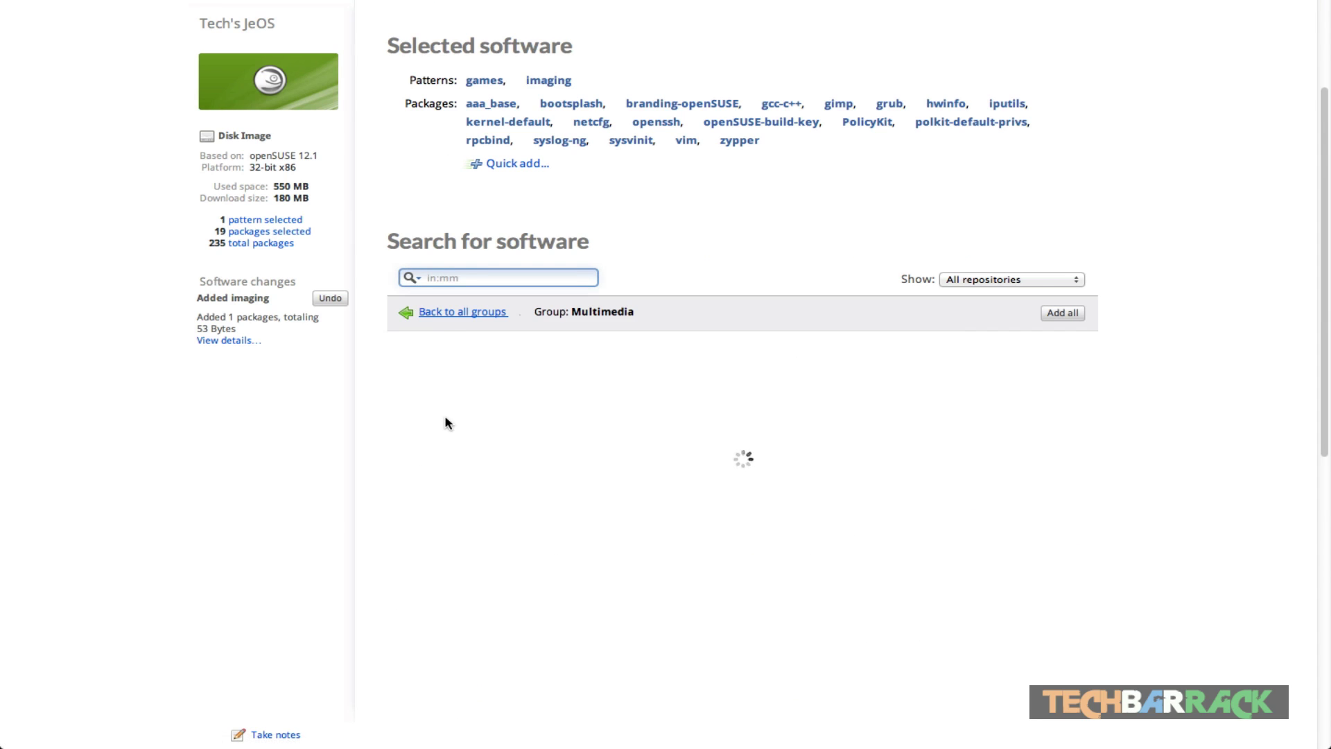
pyautogui.click(422, 358)
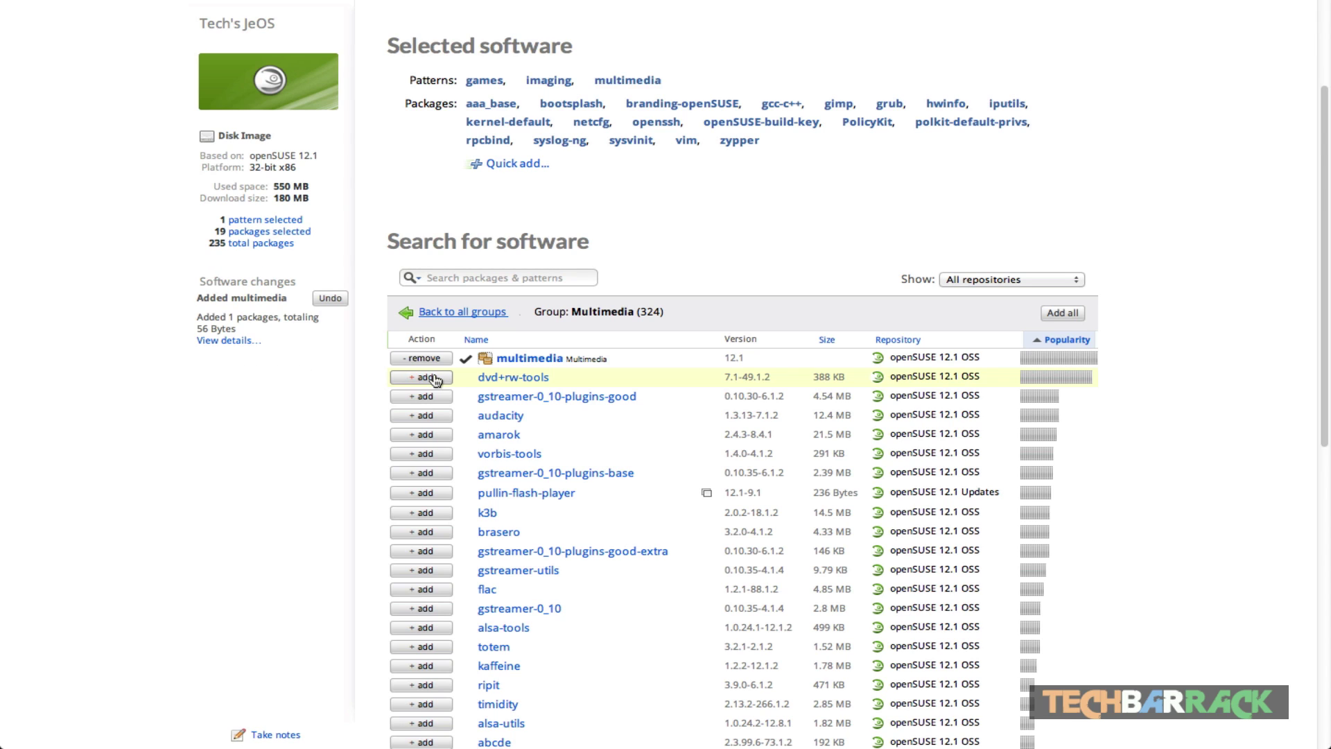
pyautogui.click(434, 379)
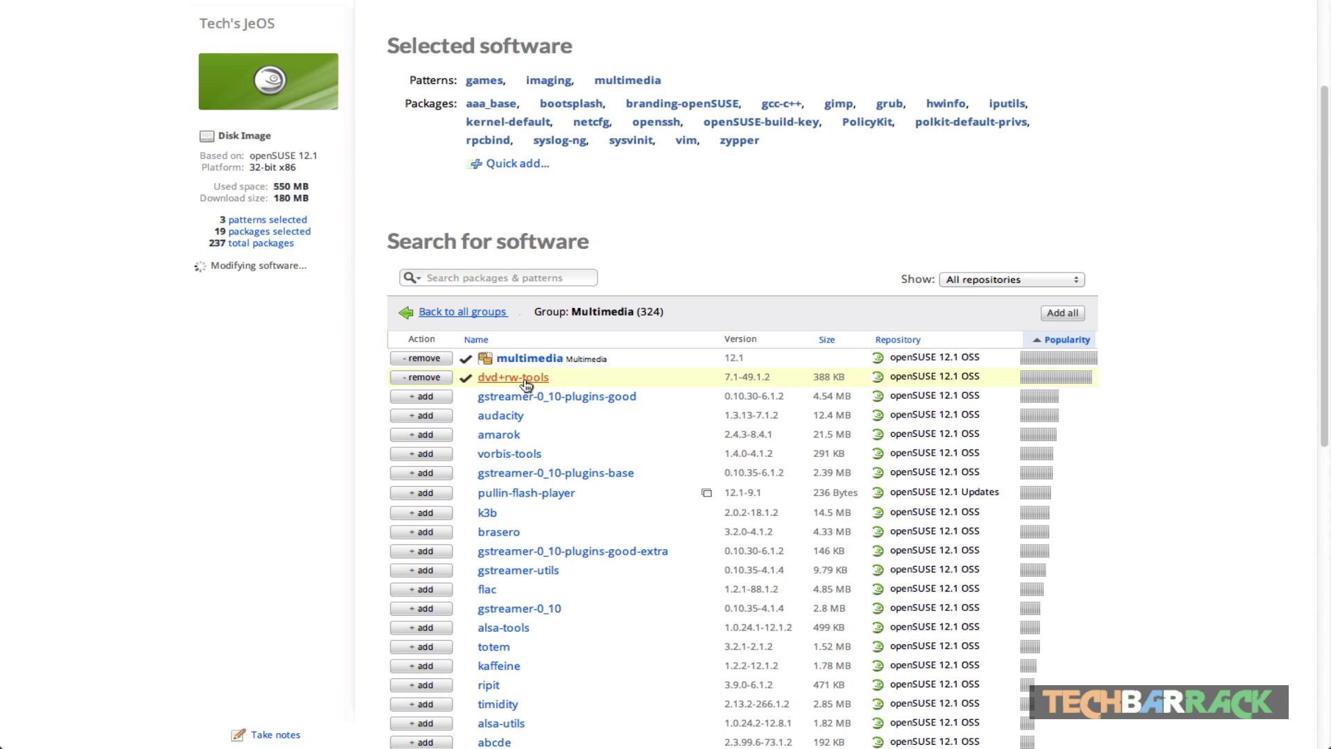
pyautogui.click(483, 314)
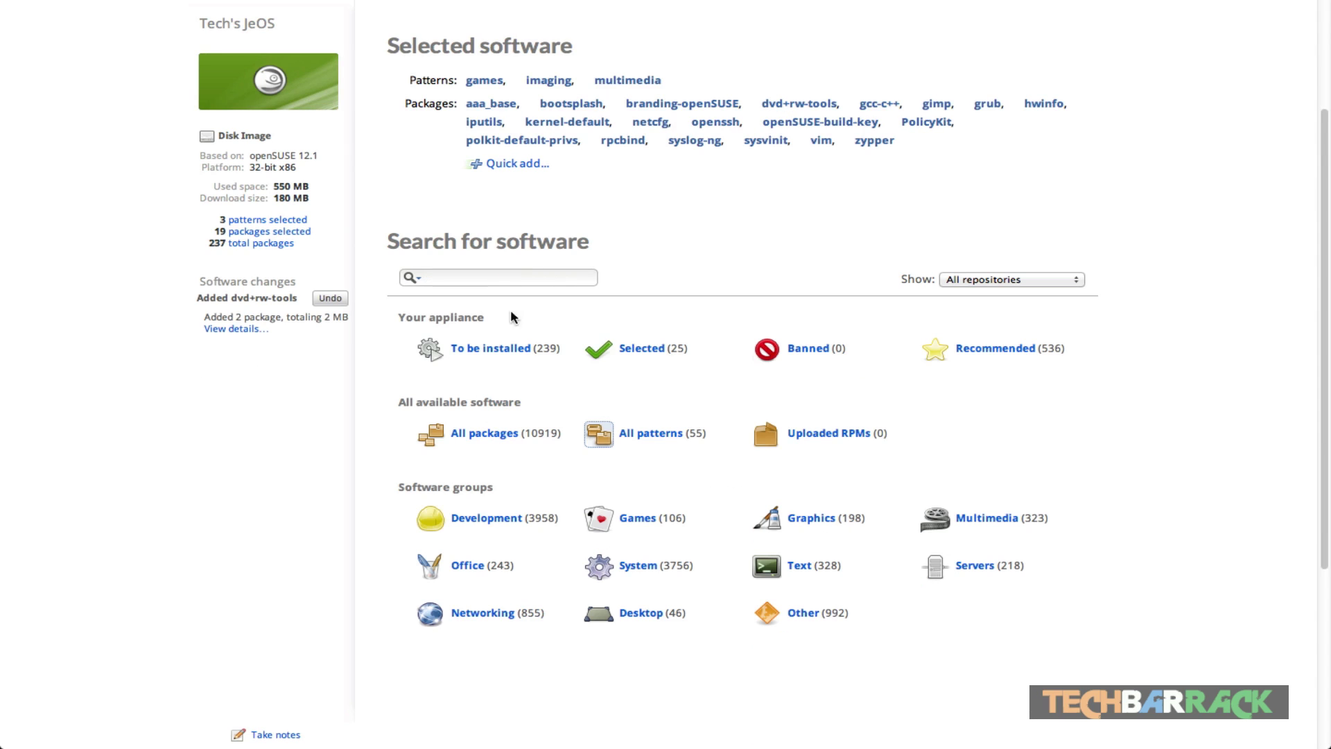
# Step: Add the office pattern from the Office group
pyautogui.click(482, 568)
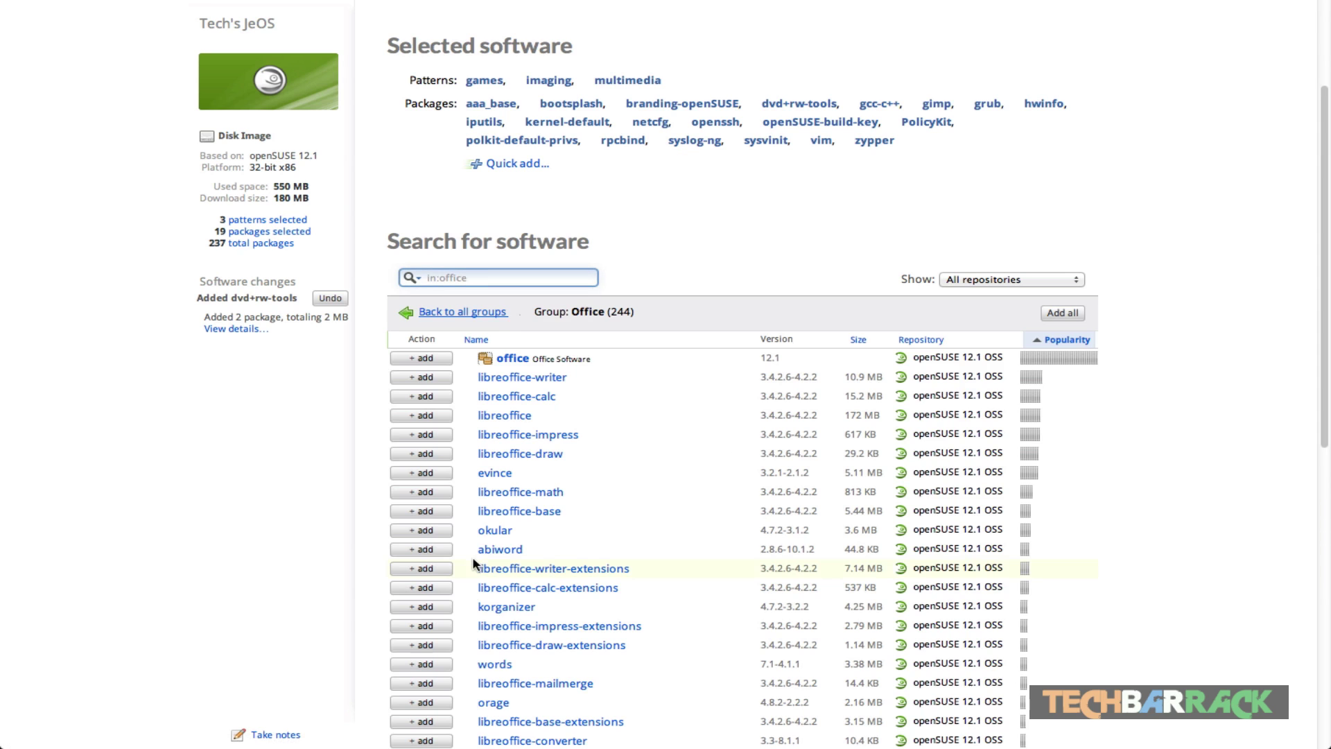
pyautogui.click(436, 358)
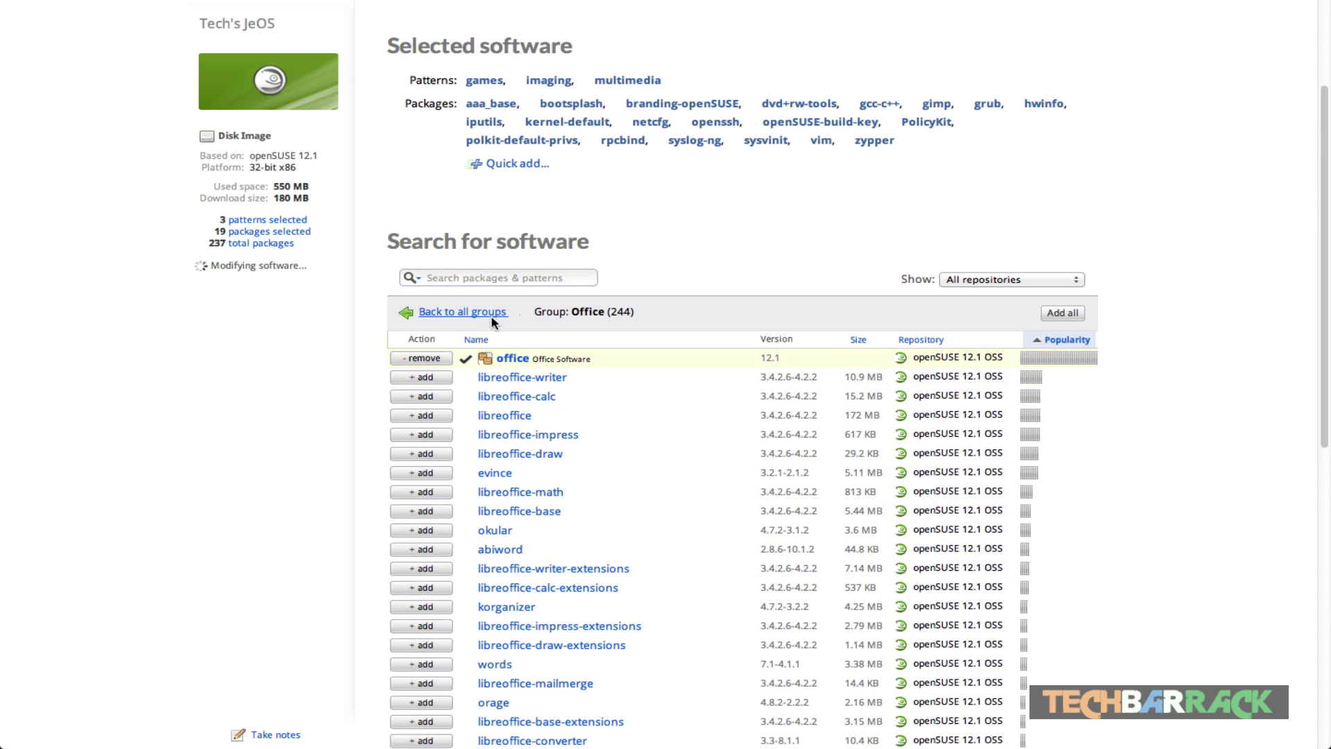
pyautogui.click(459, 313)
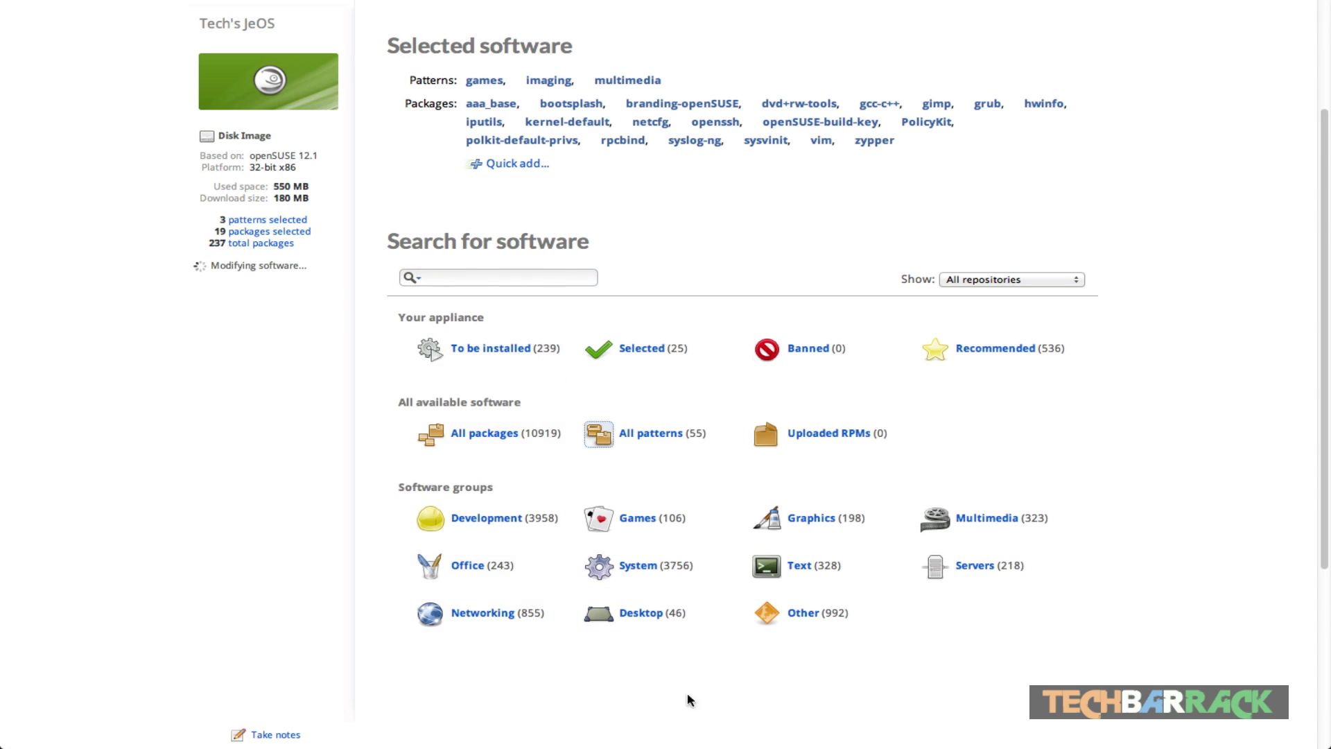
# Step: Add NetworkManager from the System group, reaching 21 packages and 610 MB
pyautogui.click(633, 567)
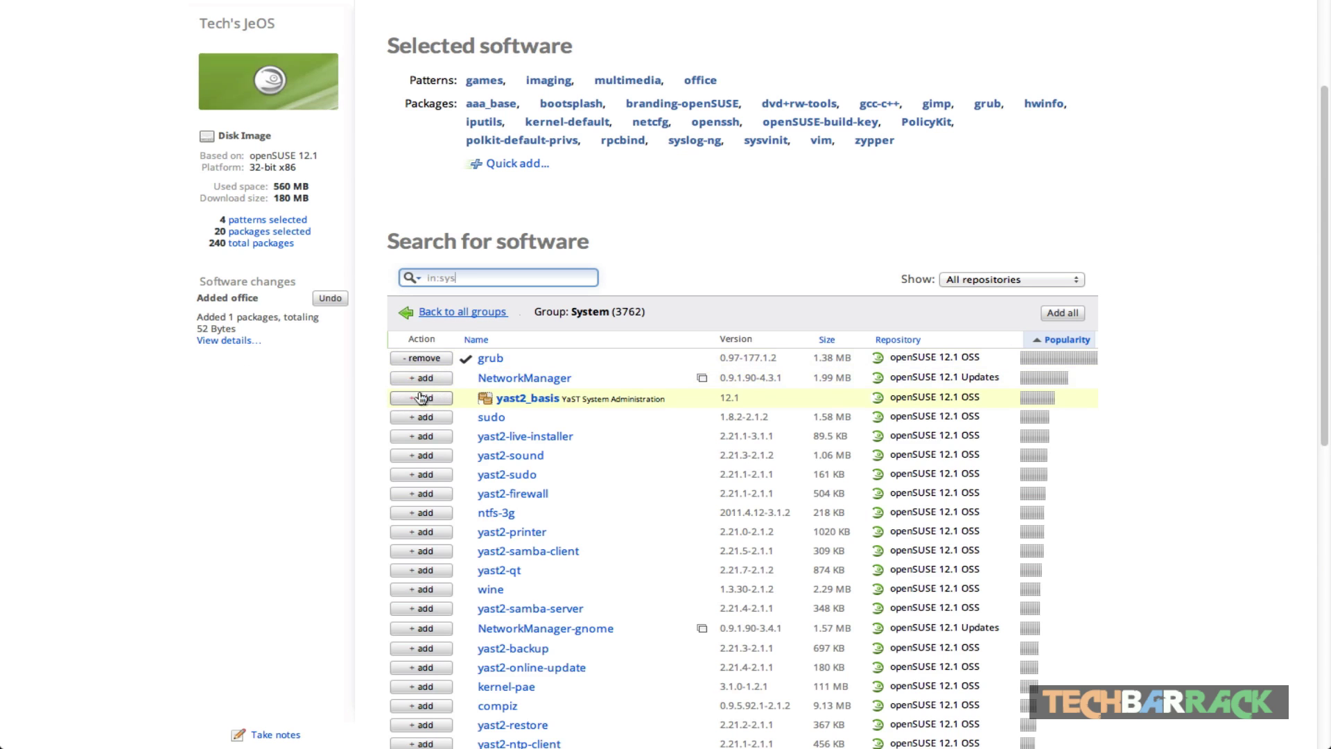
pyautogui.click(411, 378)
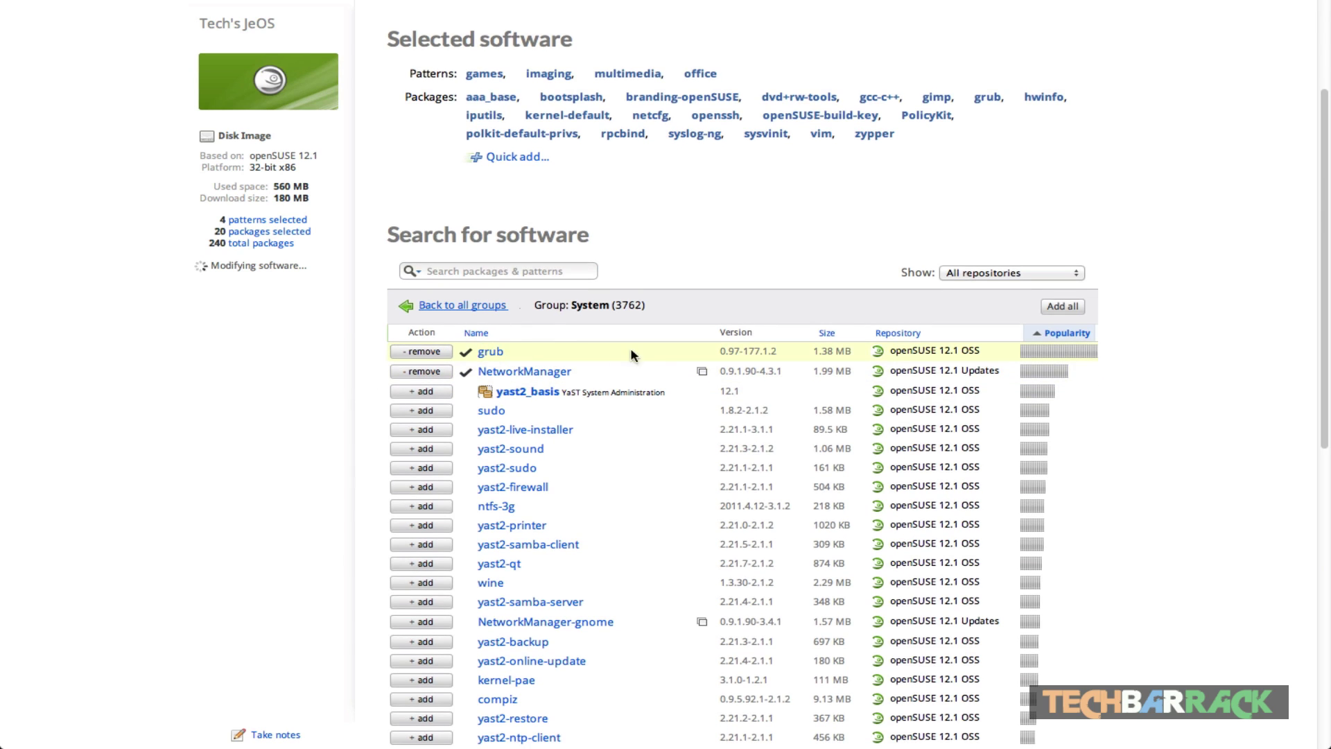
pyautogui.scroll(-3, 414, 433)
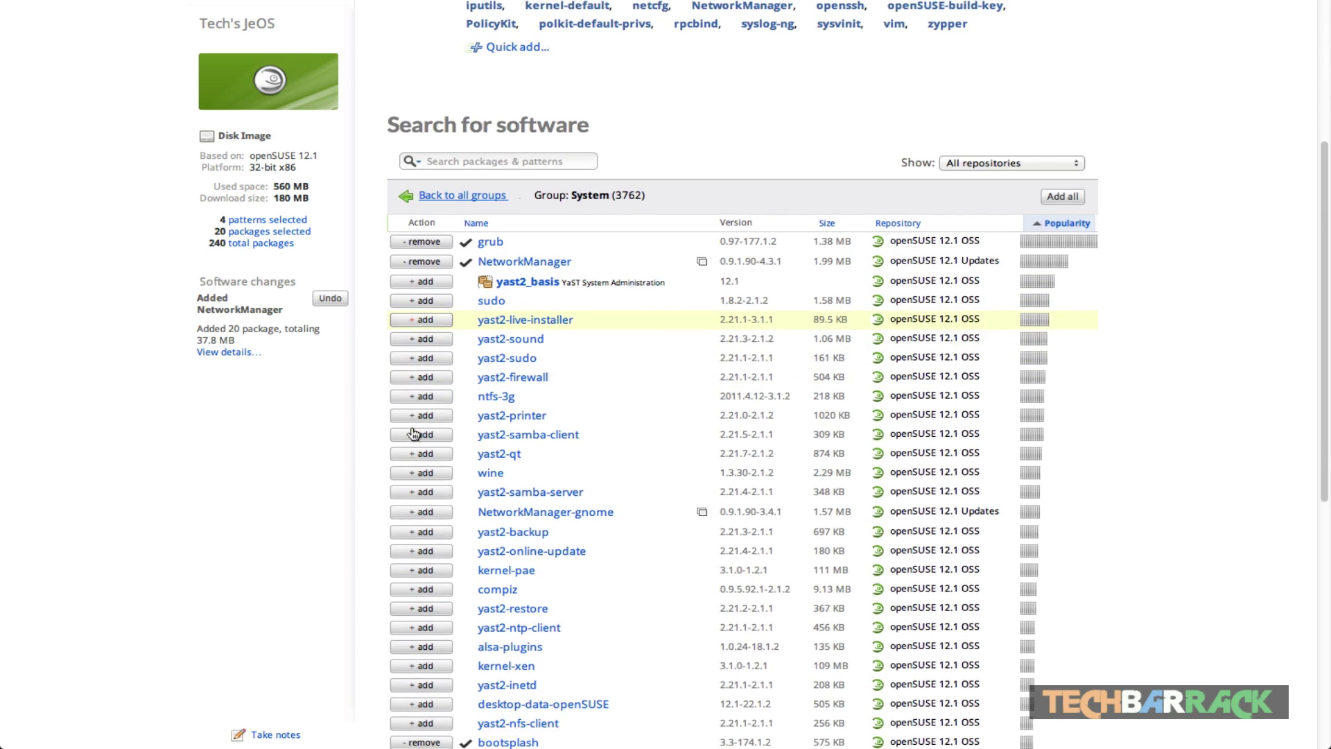
pyautogui.scroll(-12, 413, 434)
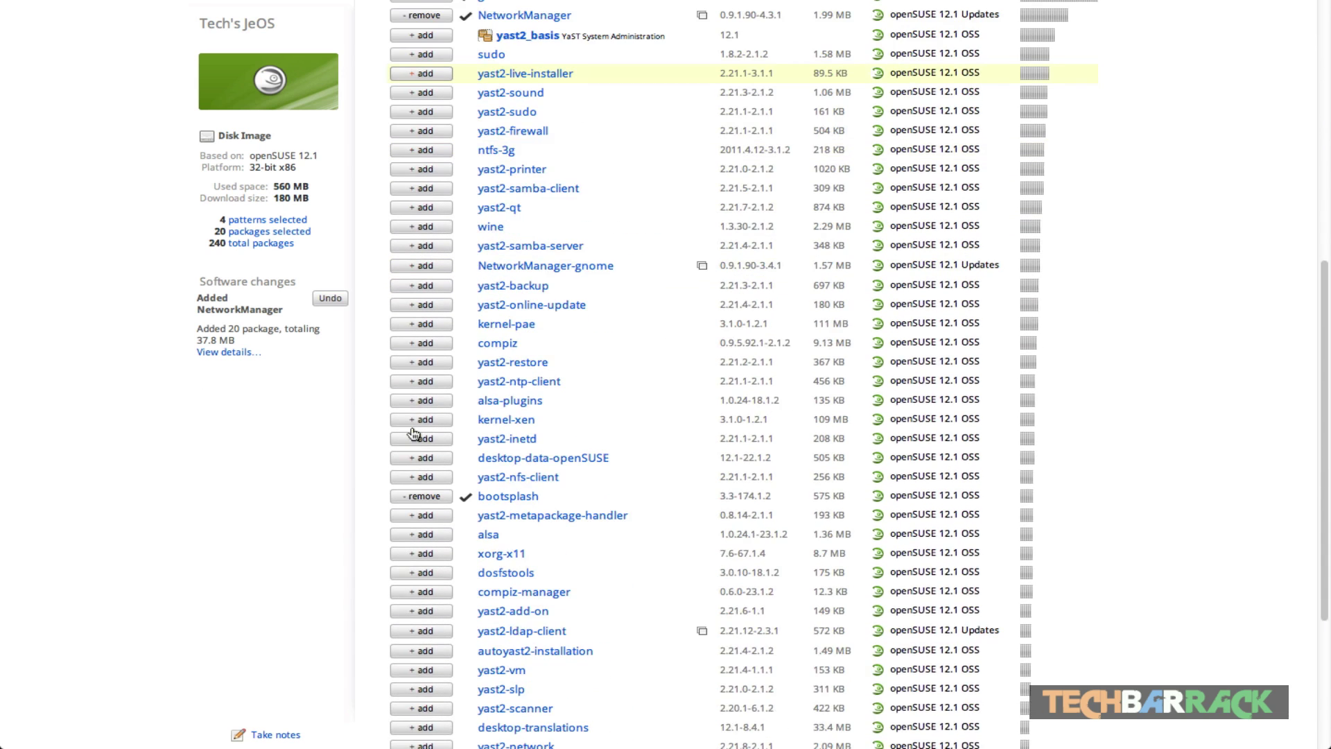
pyautogui.scroll(15, 415, 437)
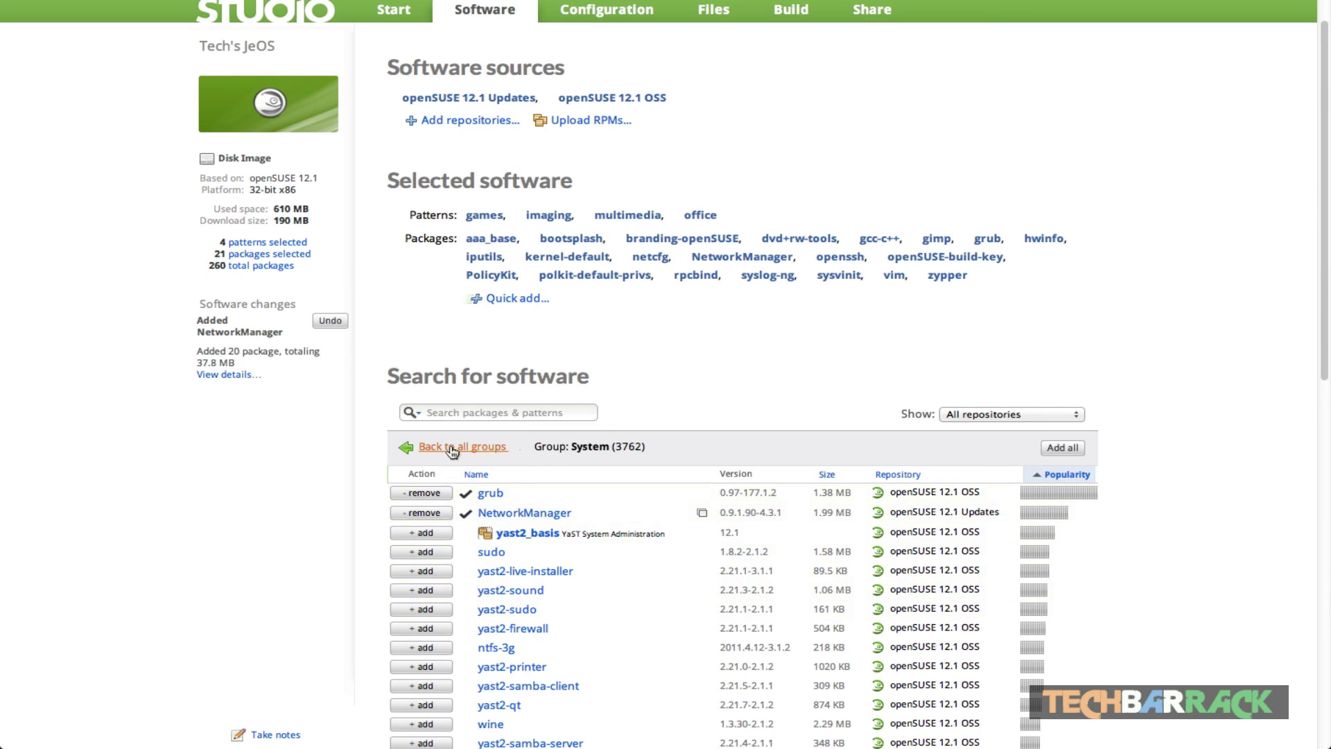
pyautogui.click(452, 452)
pyautogui.scroll(-4, 652, 576)
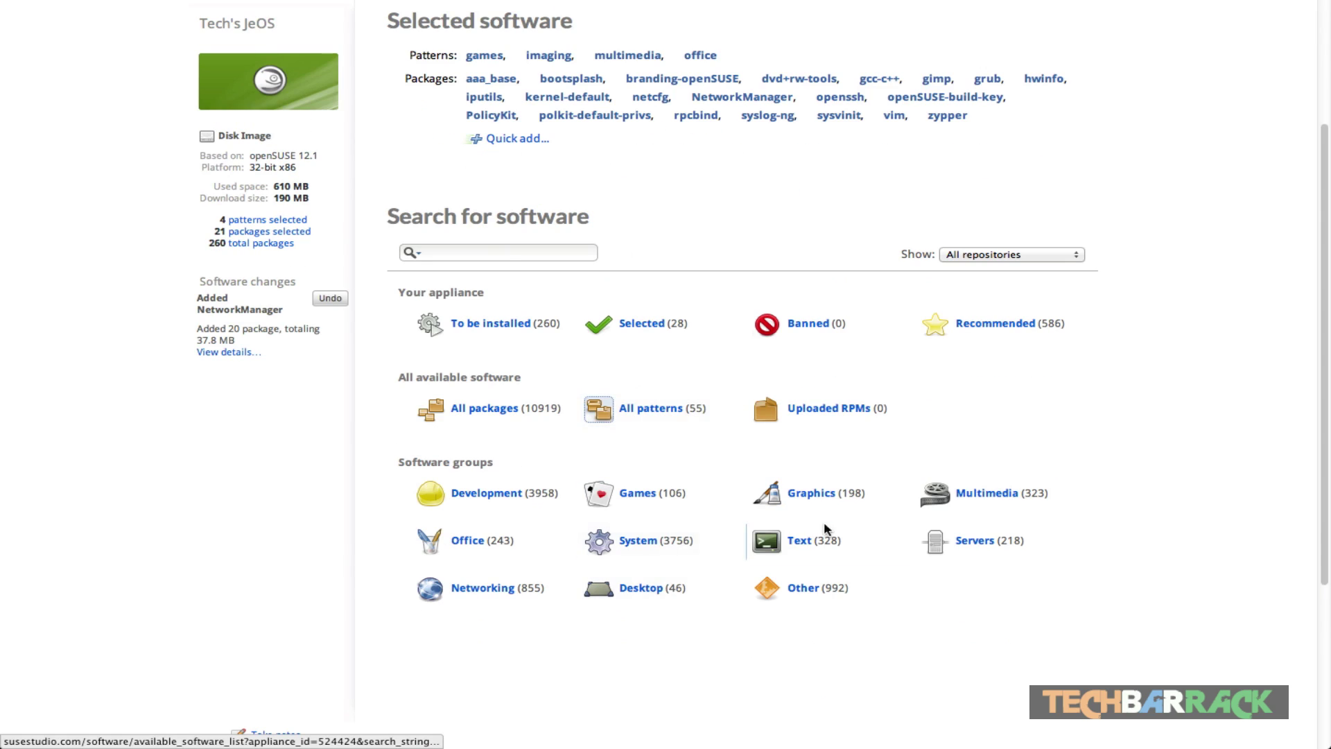
# Step: Add gedit from the Text group, making 22 packages and 630 MB
pyautogui.click(792, 548)
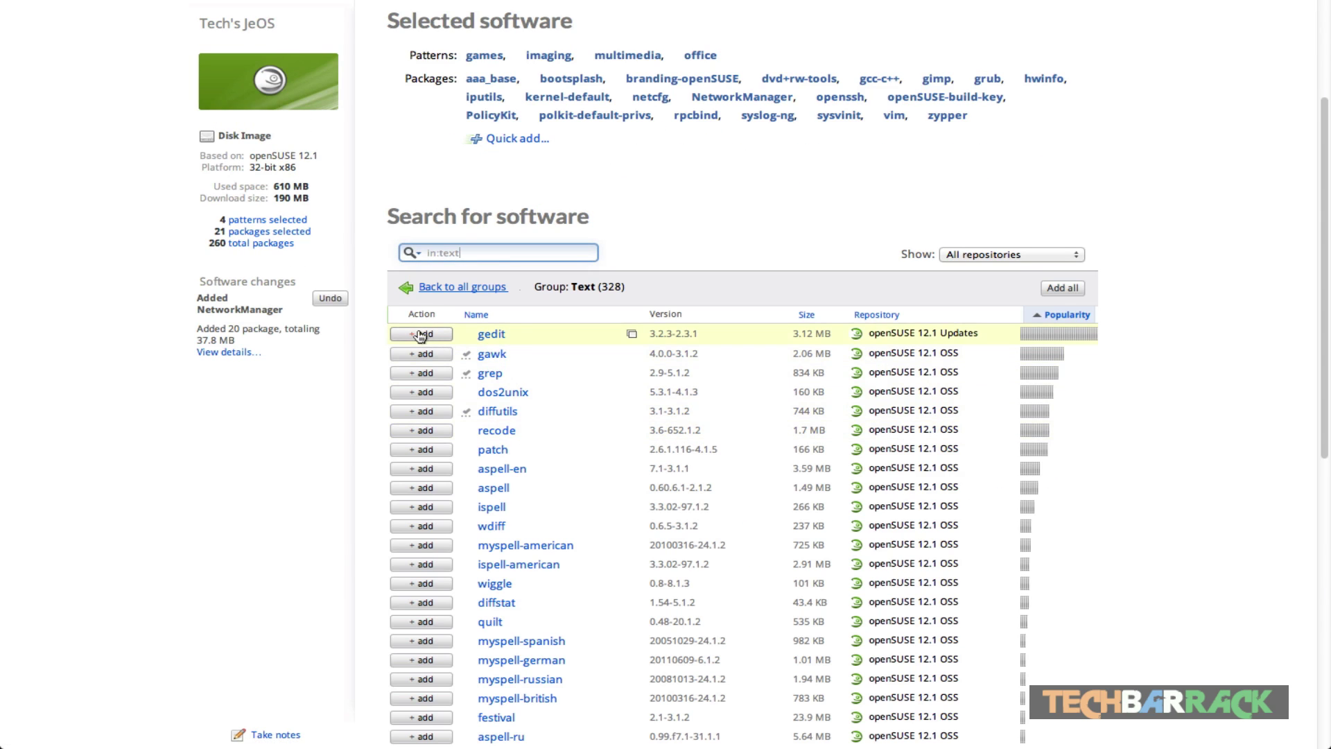
pyautogui.click(420, 335)
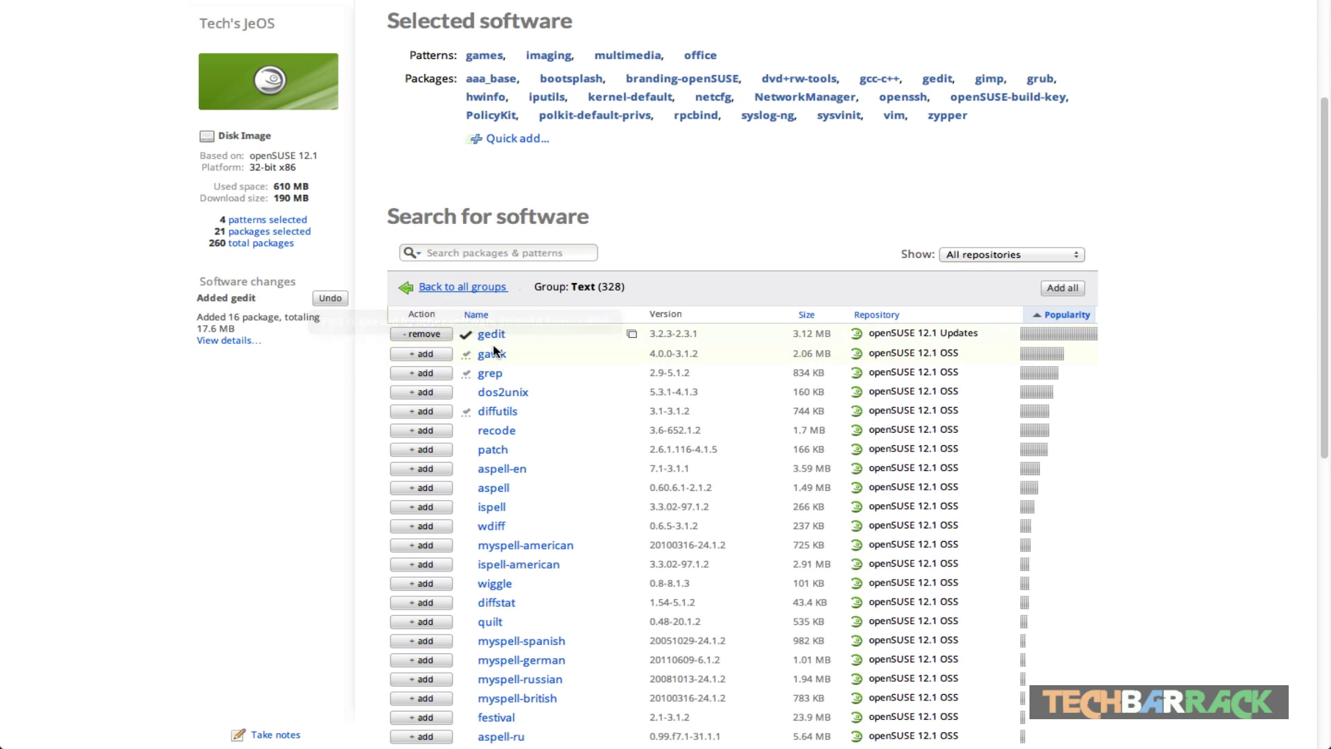
pyautogui.click(442, 289)
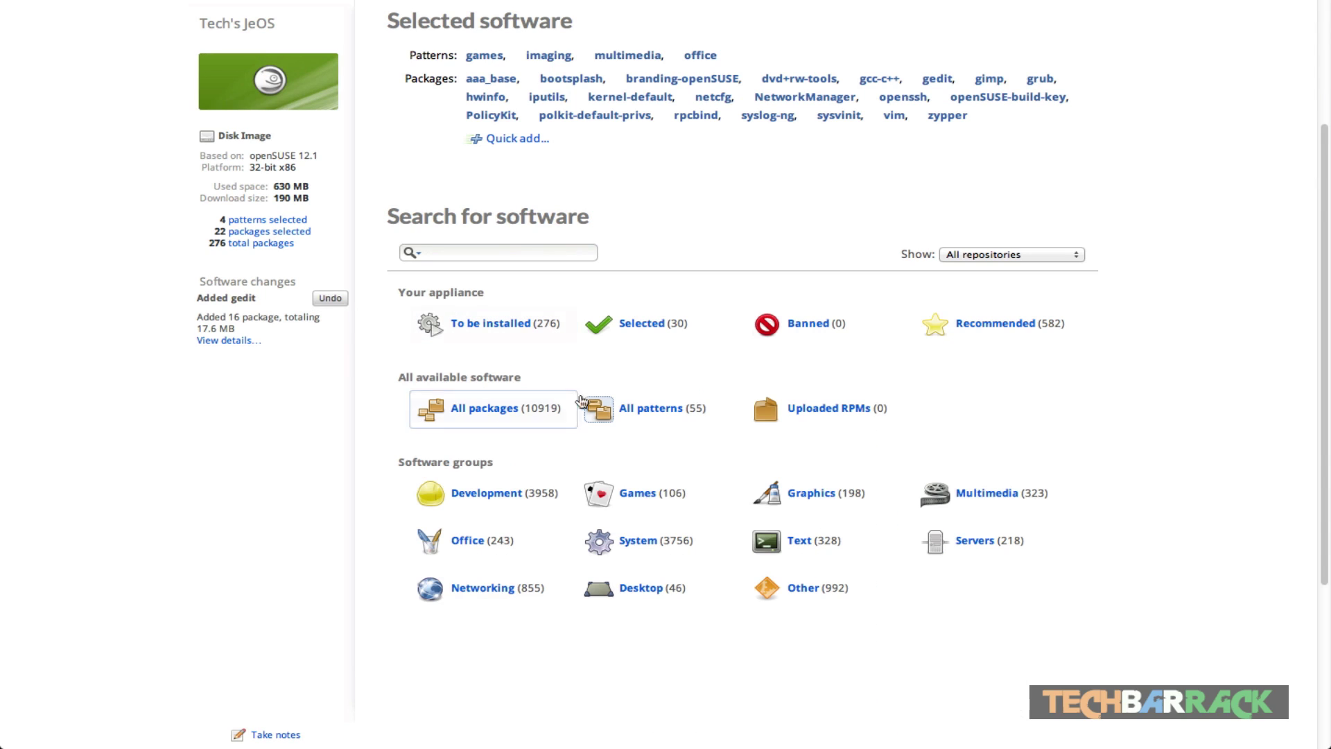
# Step: Look over the Servers group, then list the Networking group's 856 packages
pyautogui.click(961, 551)
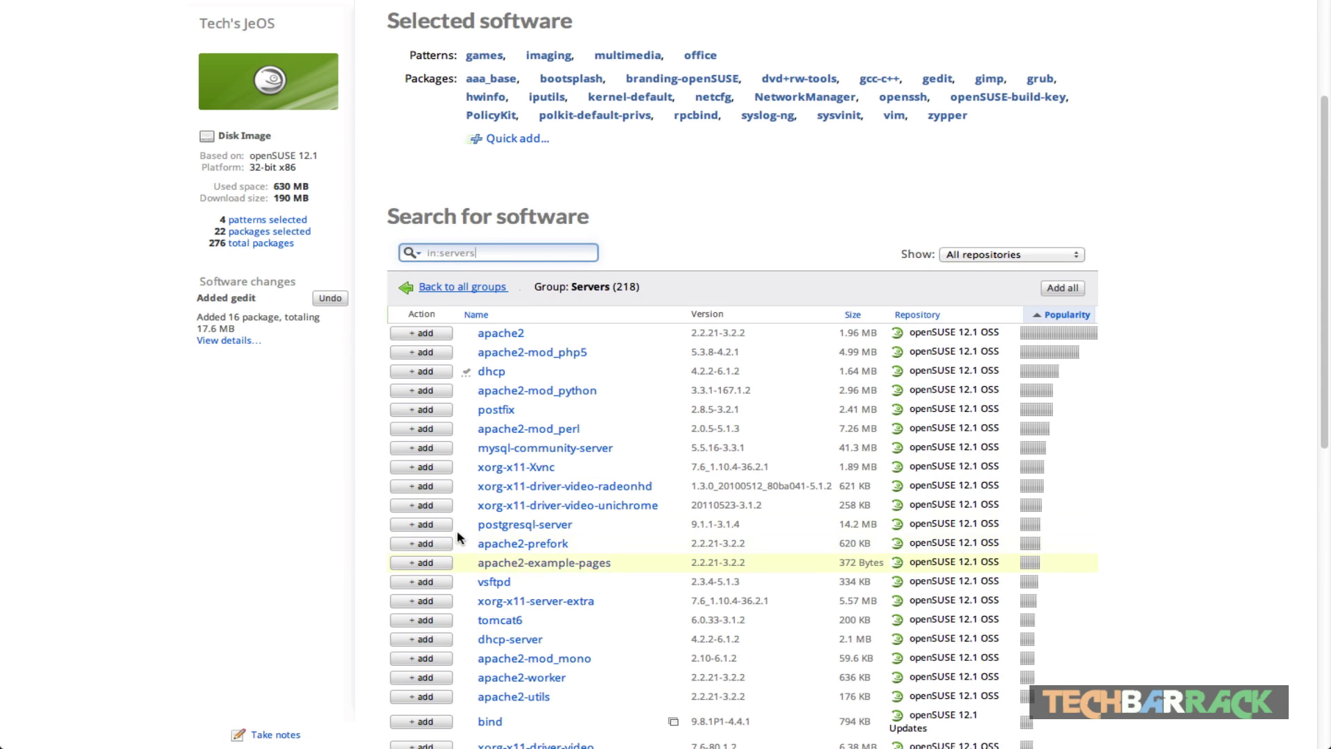
pyautogui.click(435, 289)
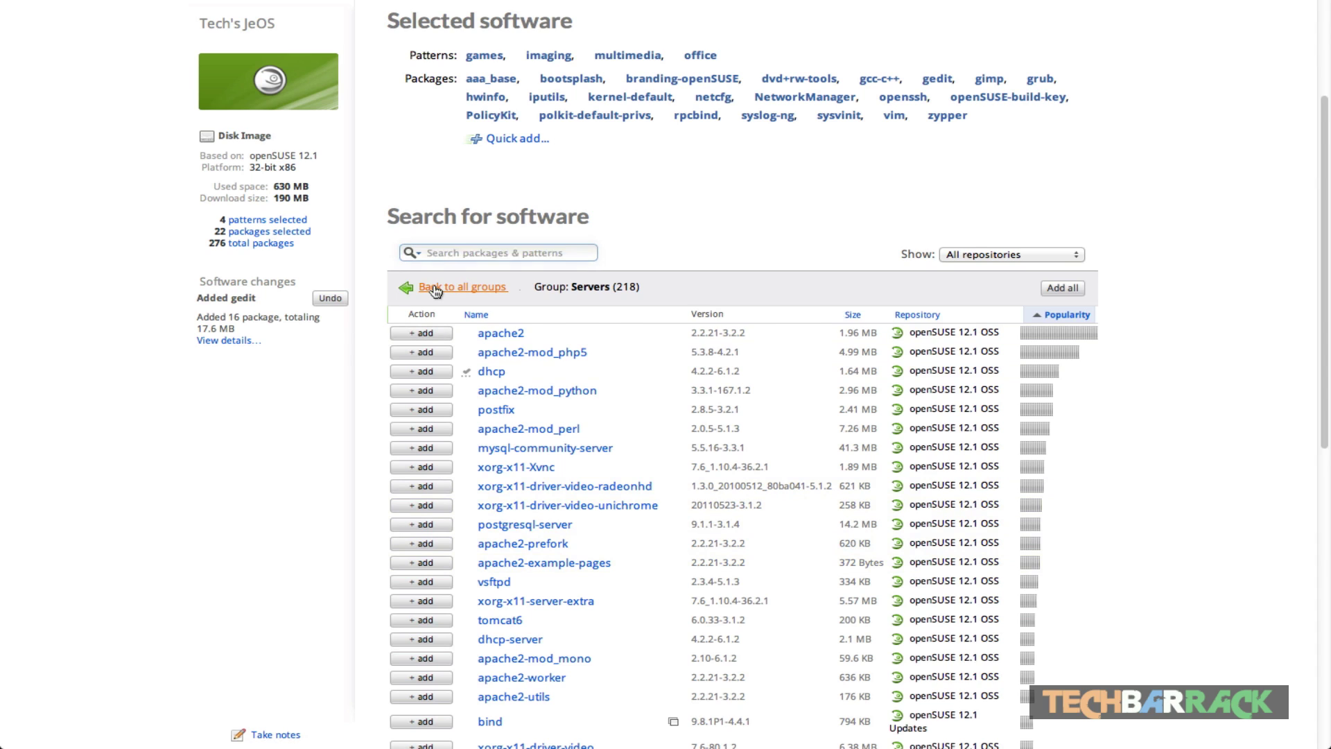
pyautogui.click(527, 588)
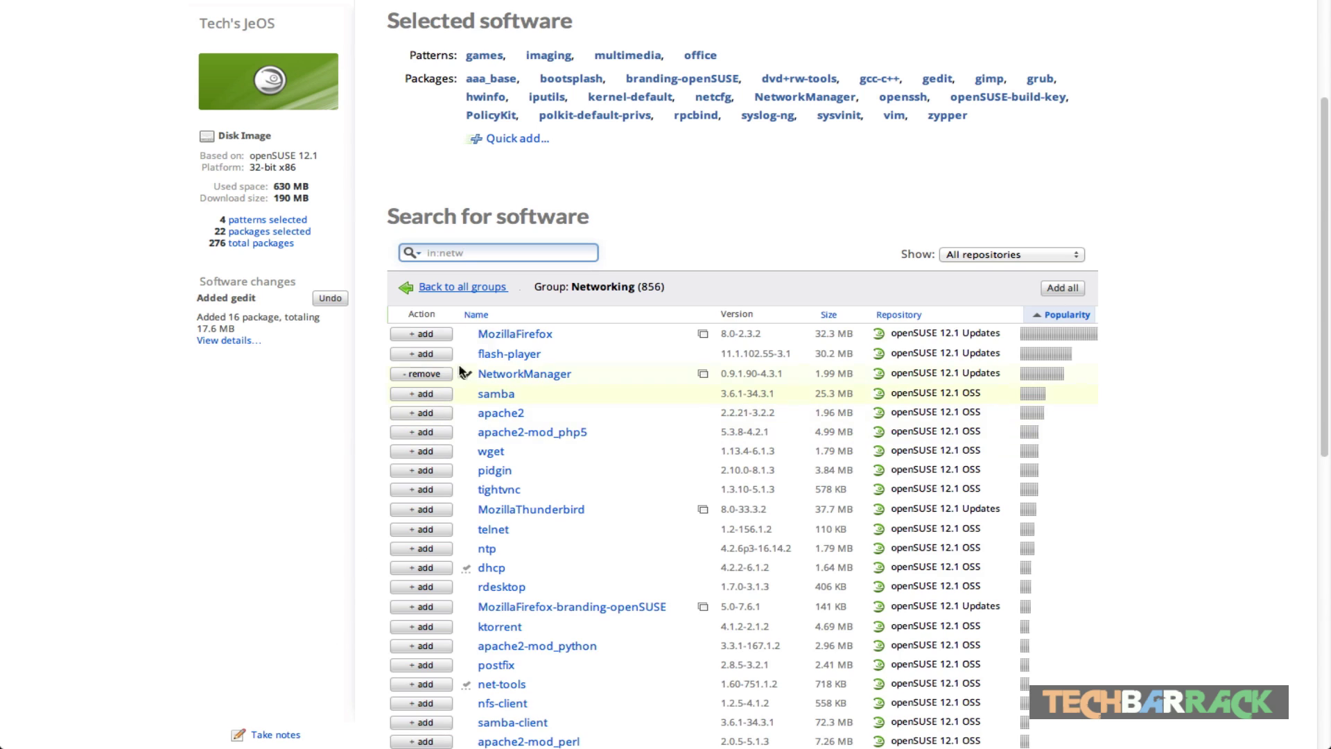
# Step: Add MozillaFirefox, flash-player and tightvnc from Networking, leaving pidgin out, for 25 packages and 750 MB
pyautogui.click(410, 338)
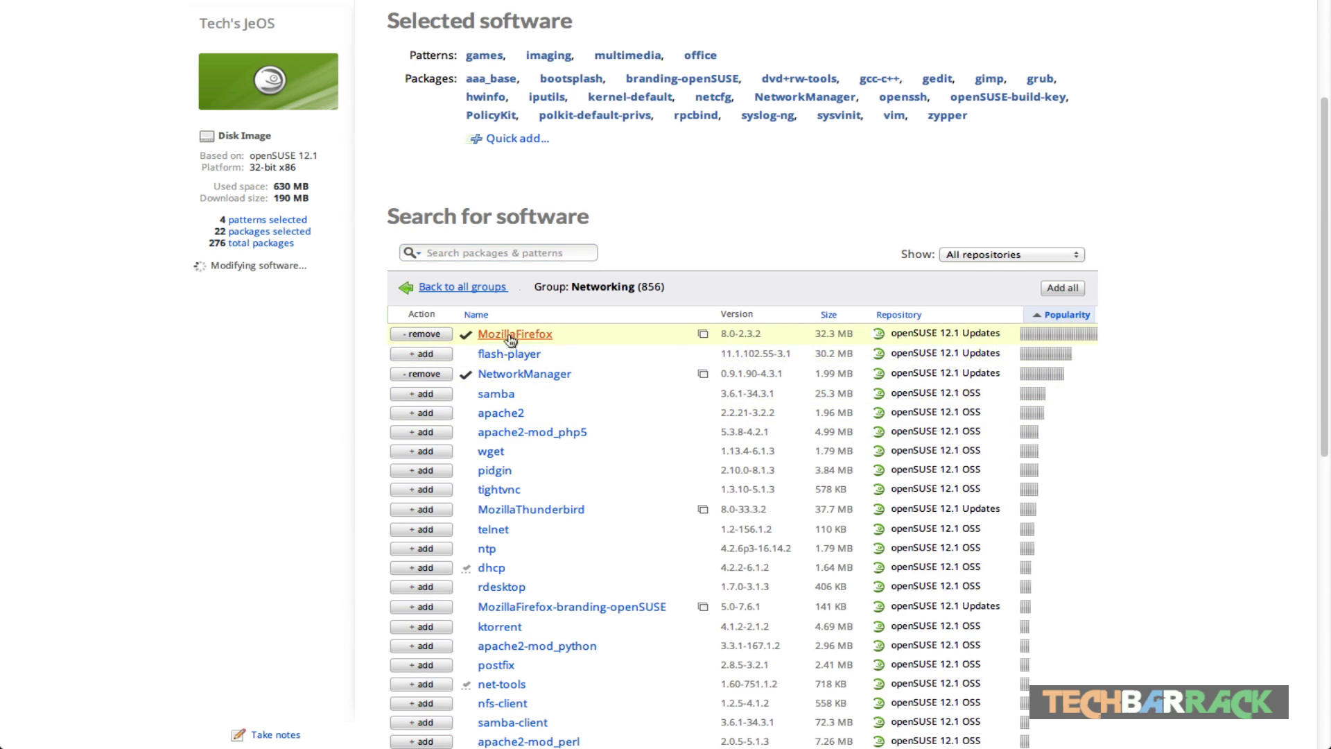
pyautogui.click(435, 357)
pyautogui.click(435, 357)
pyautogui.click(429, 377)
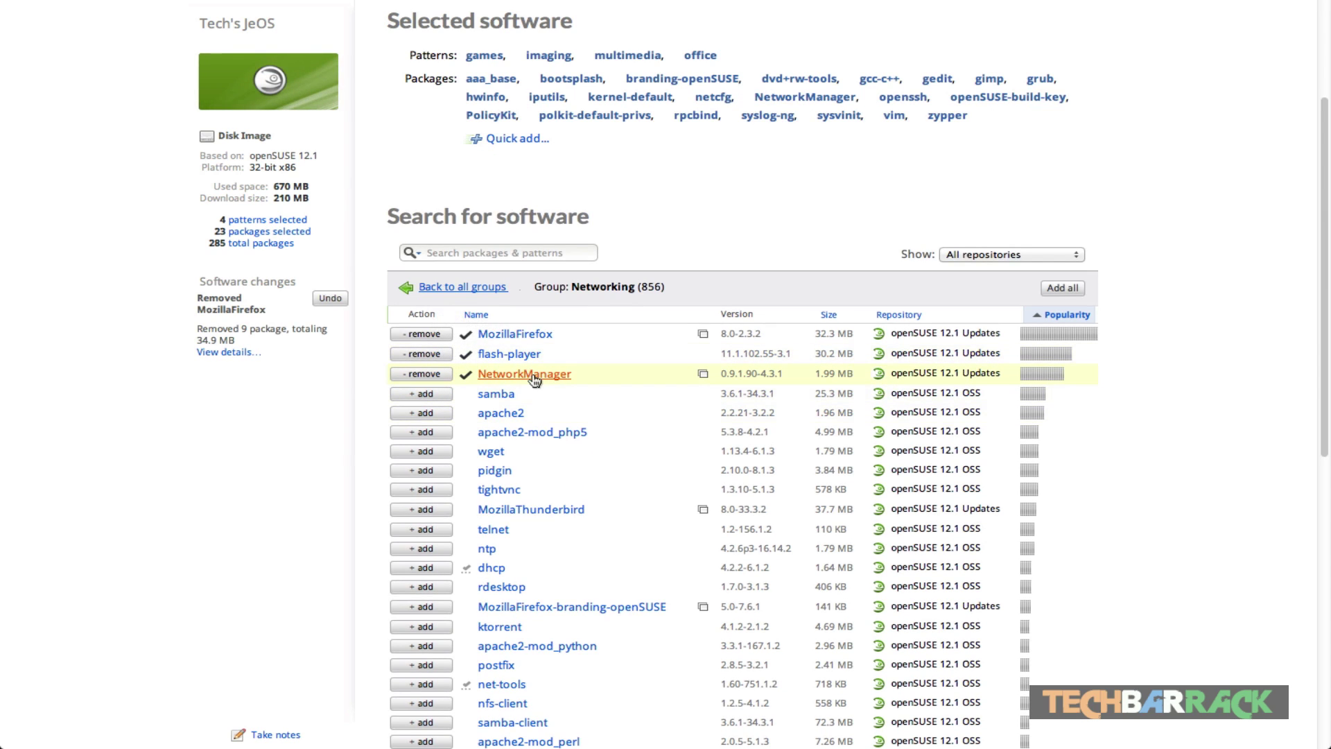
pyautogui.click(433, 492)
pyautogui.click(432, 490)
pyautogui.click(432, 509)
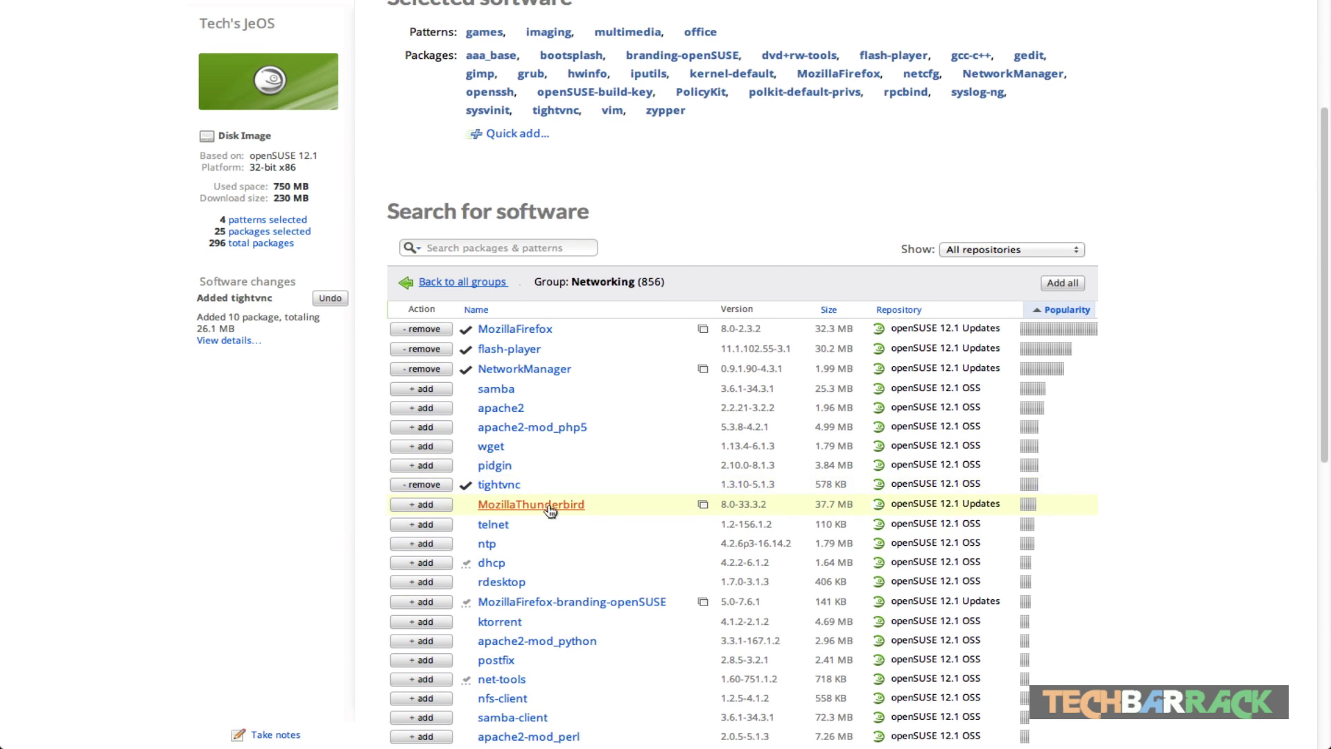
pyautogui.click(466, 283)
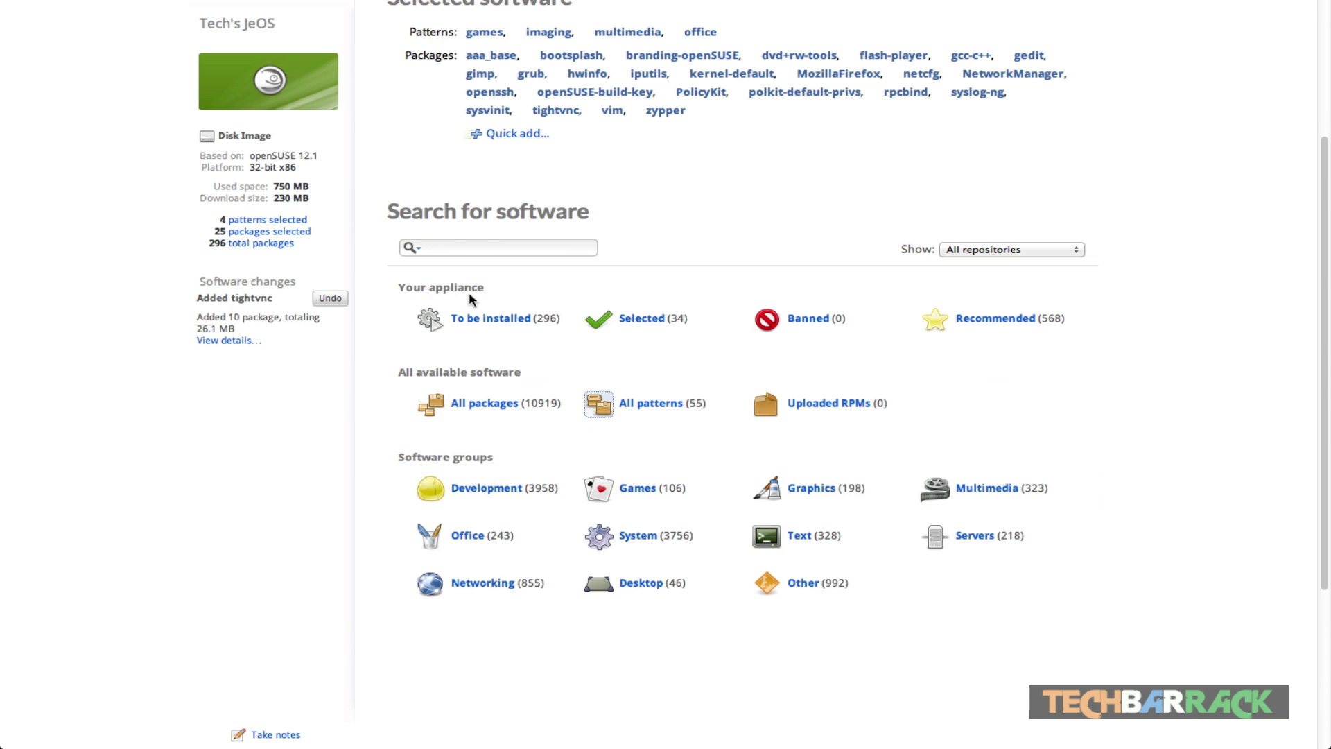
# Step: Add the remote_desktop pattern from the Desktop group, bringing the appliance to 5 patterns
pyautogui.click(638, 583)
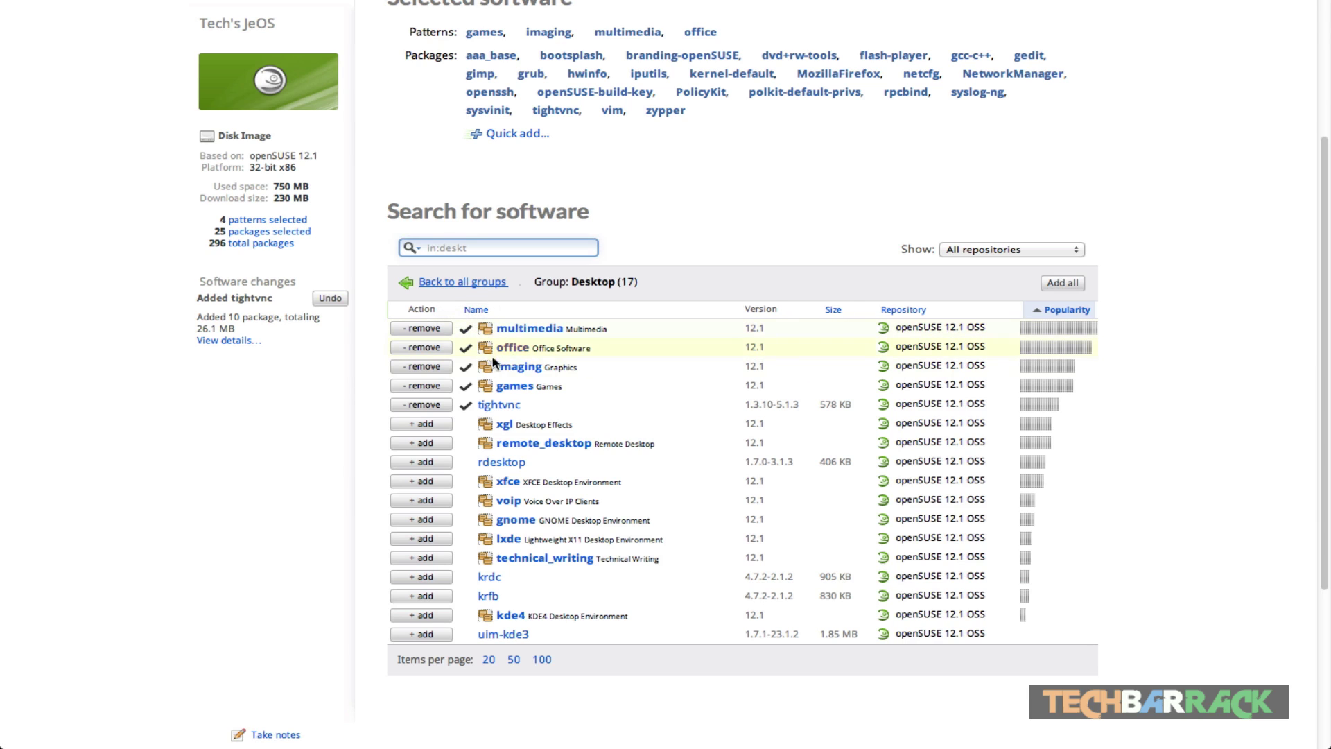
pyautogui.click(437, 444)
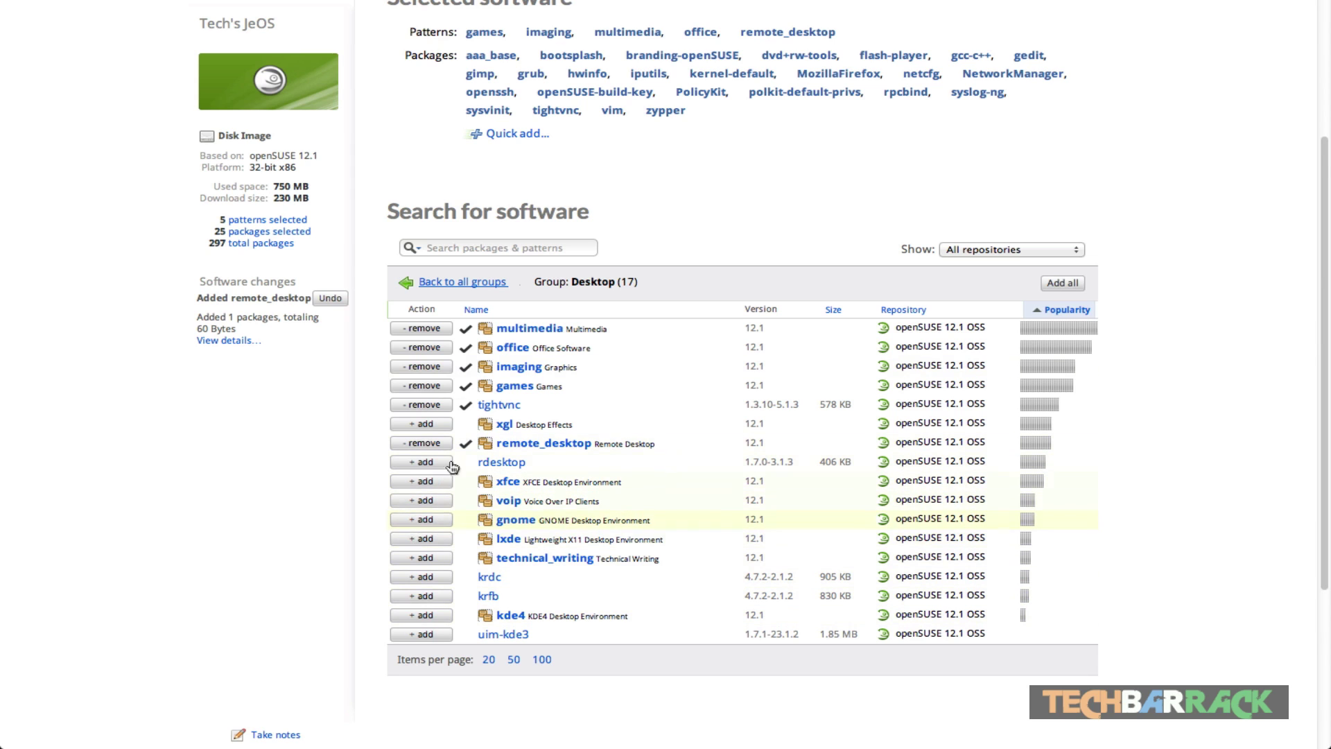
pyautogui.click(460, 288)
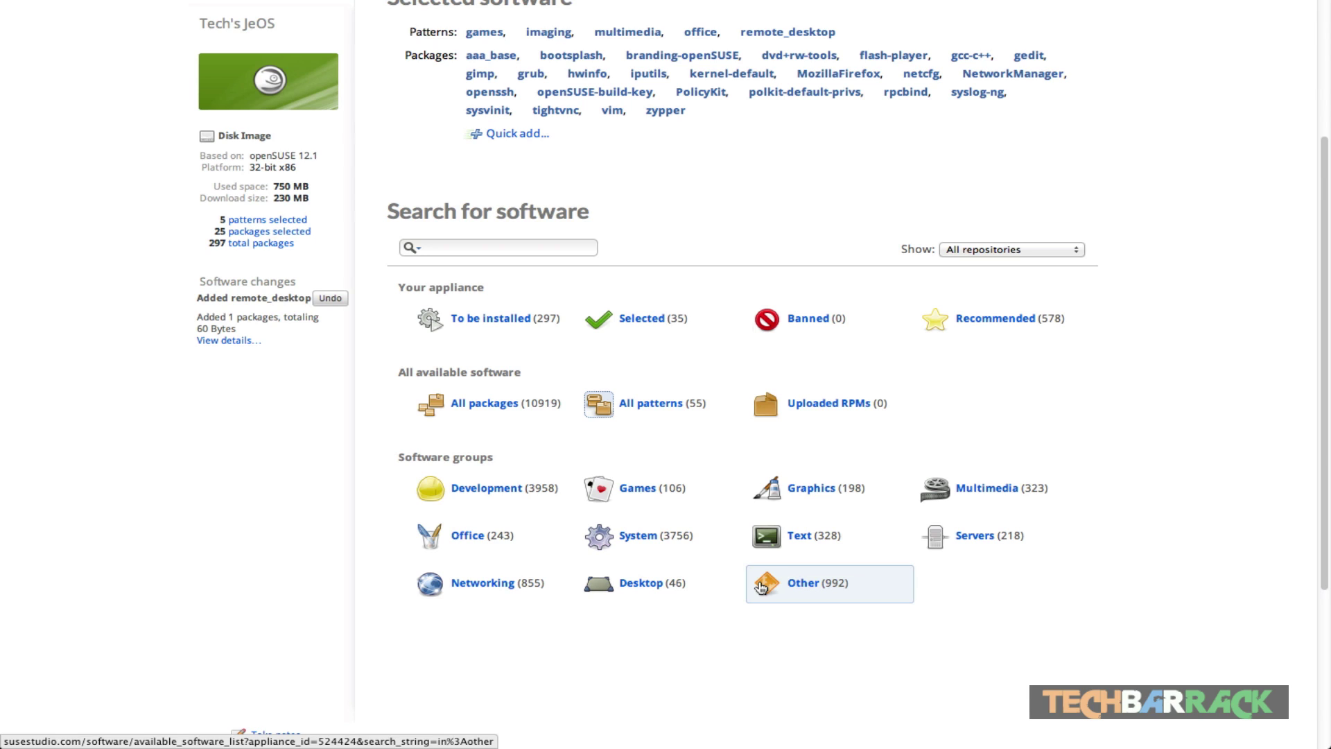
# Step: Browse the package list of the Other software group
pyautogui.click(761, 588)
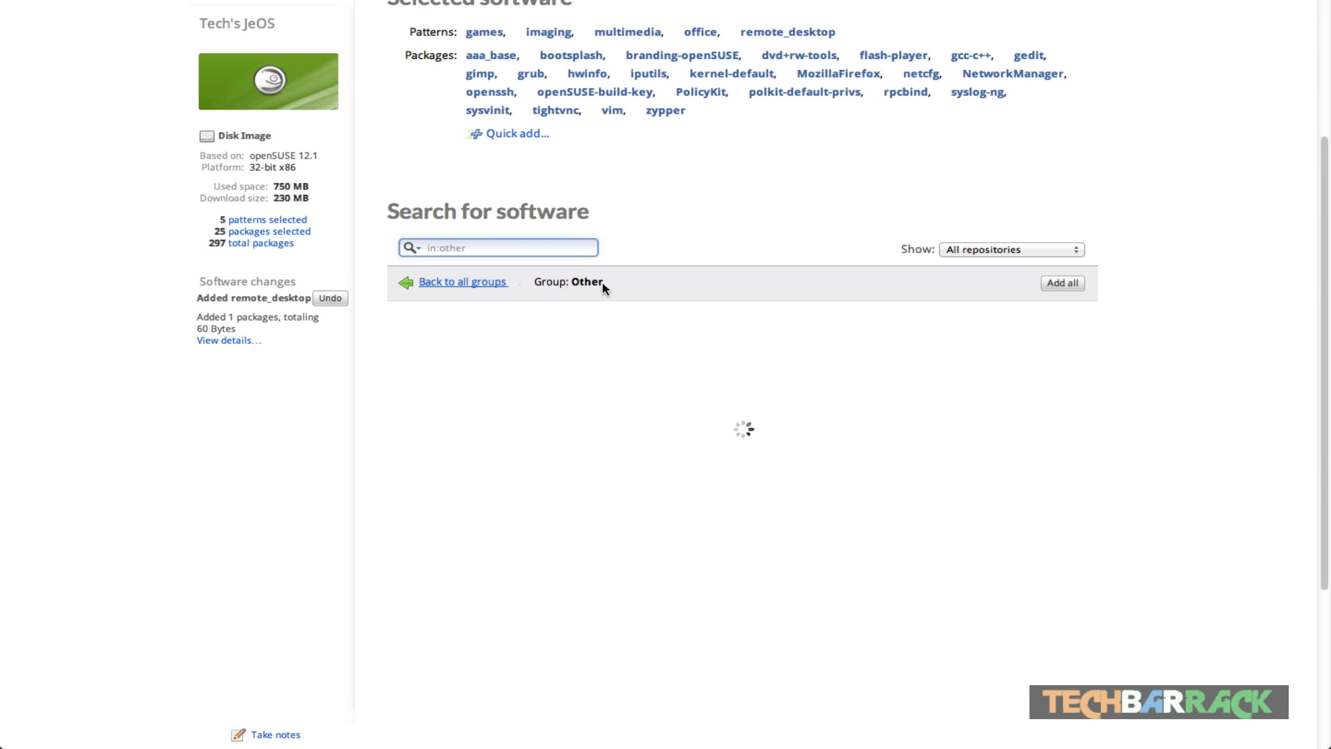
pyautogui.scroll(-1, 463, 388)
pyautogui.scroll(-8, 528, 341)
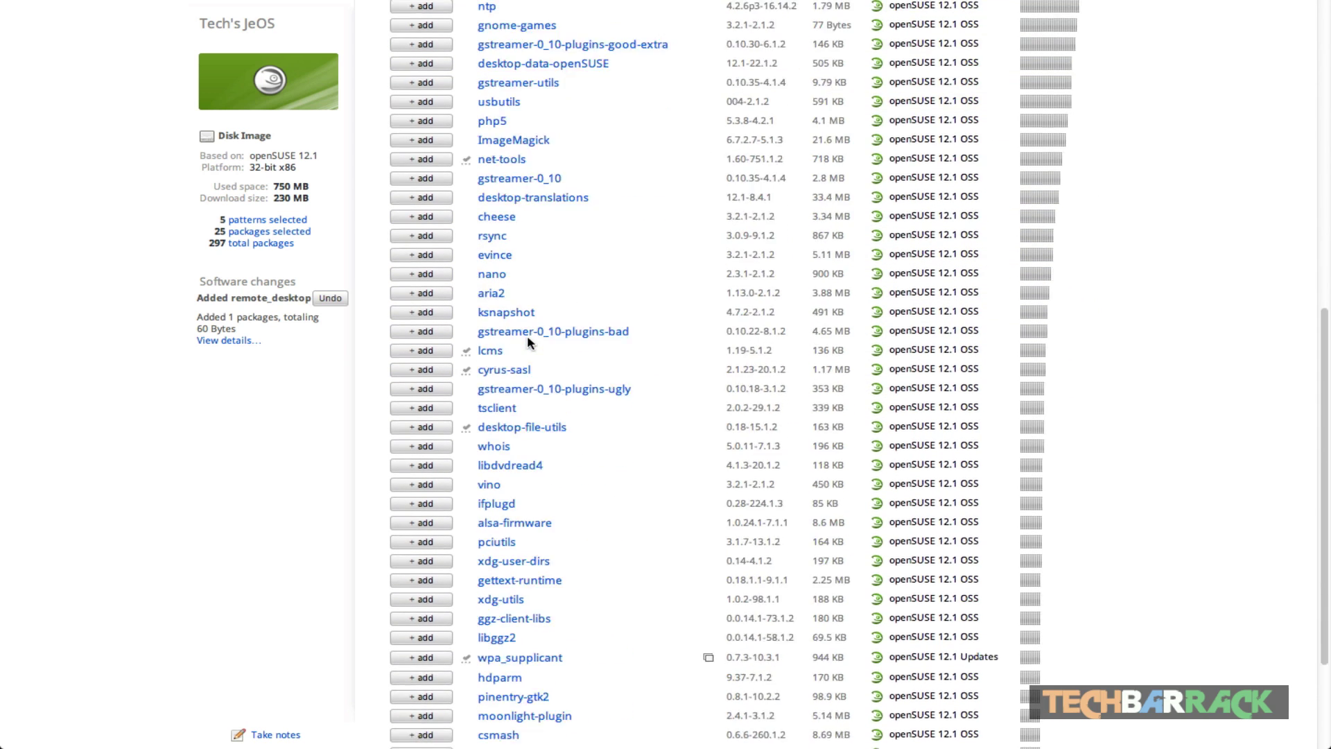
pyautogui.scroll(8, 527, 335)
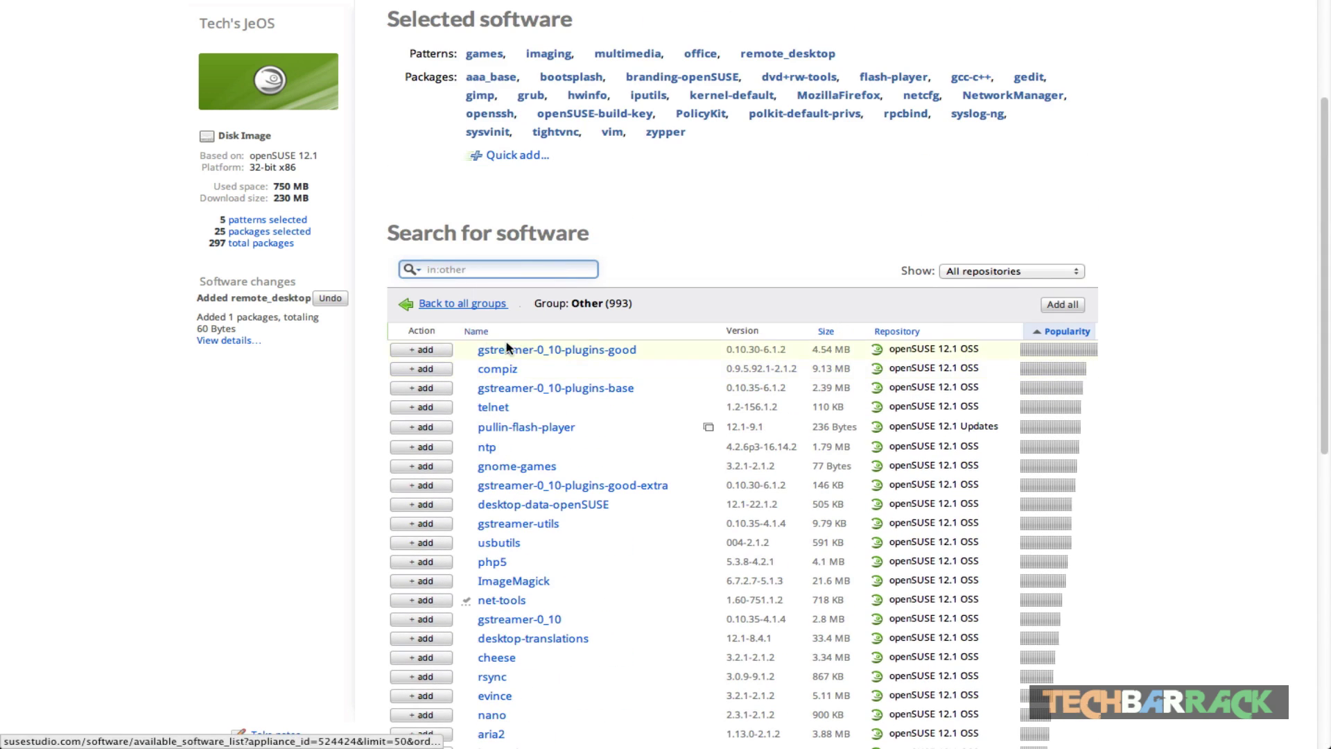
# Step: Show the Configuration General page with English (US) locale, UTC time zone and DHCP networking
pyautogui.click(430, 305)
pyautogui.scroll(3, 611, 113)
pyautogui.click(607, 50)
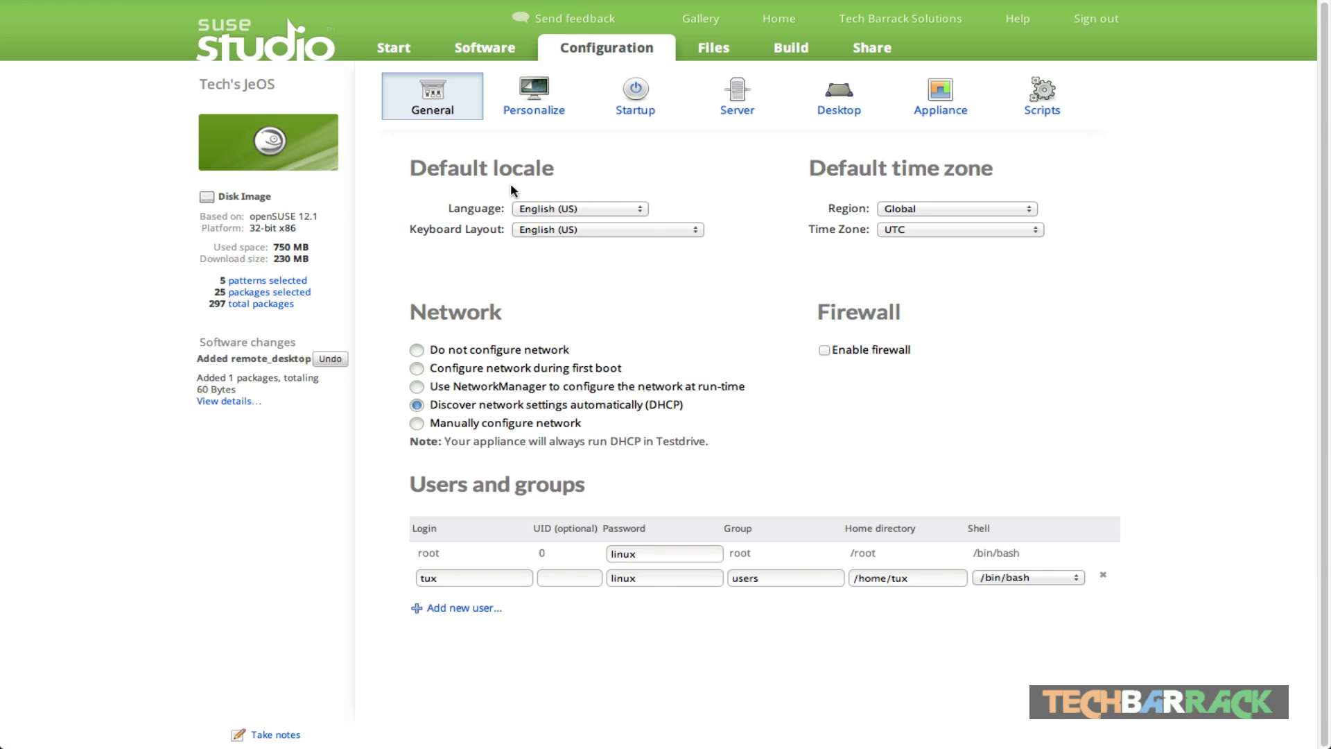
# Step: Keep English (US) as language and keyboard layout and UTC as the time zone
pyautogui.click(555, 210)
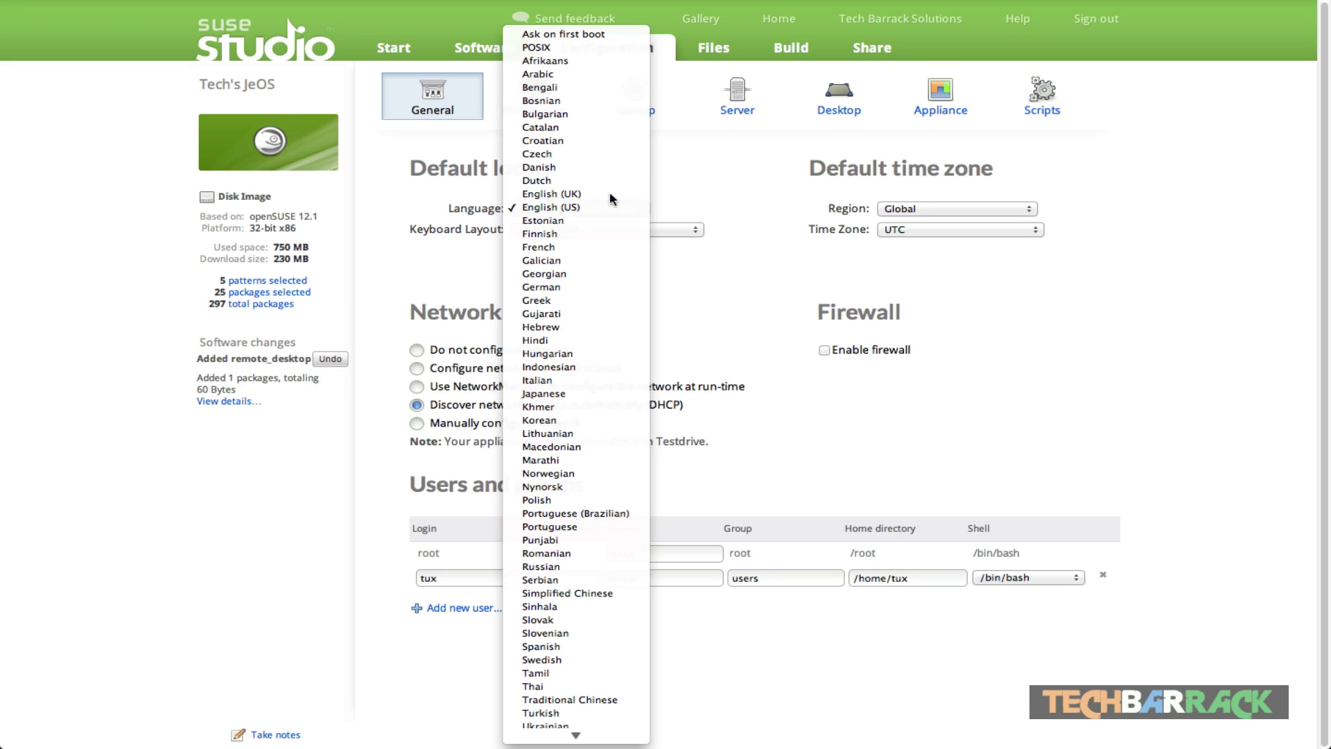
pyautogui.click(629, 208)
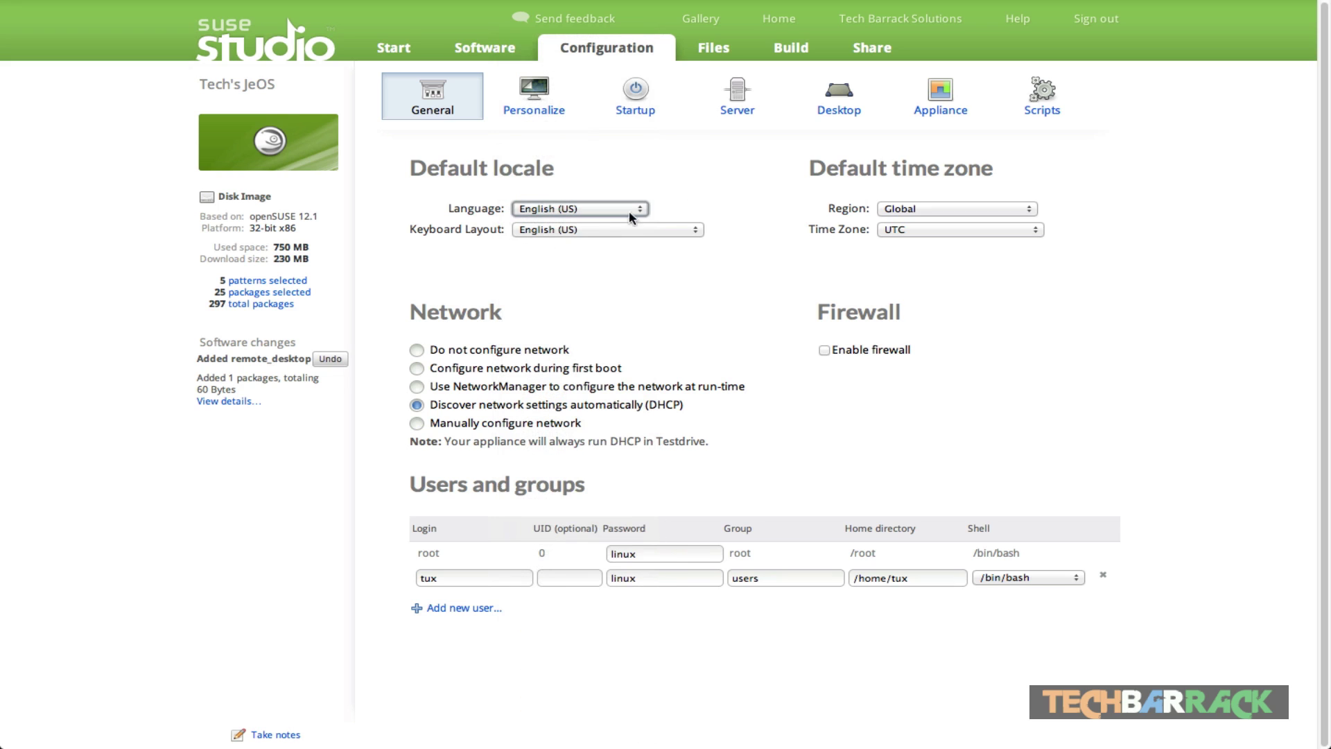
pyautogui.click(574, 232)
pyautogui.click(791, 234)
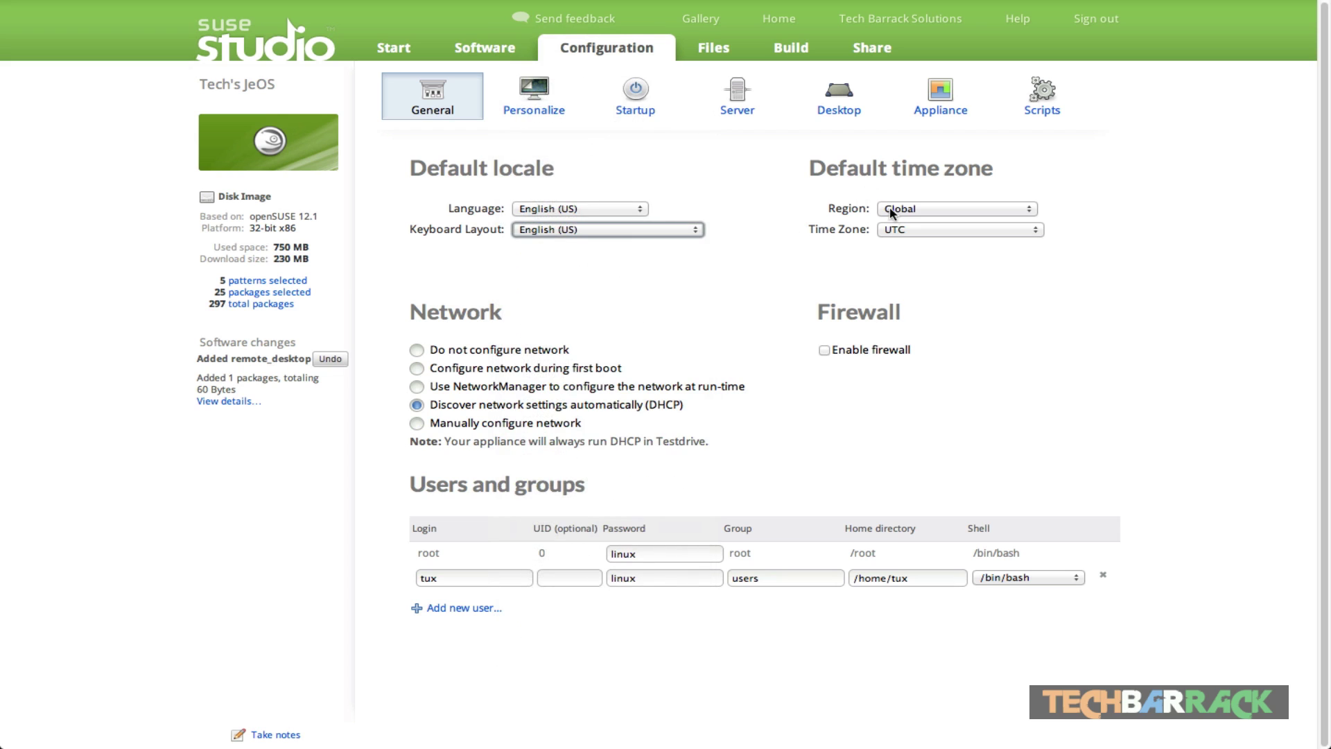
pyautogui.click(902, 235)
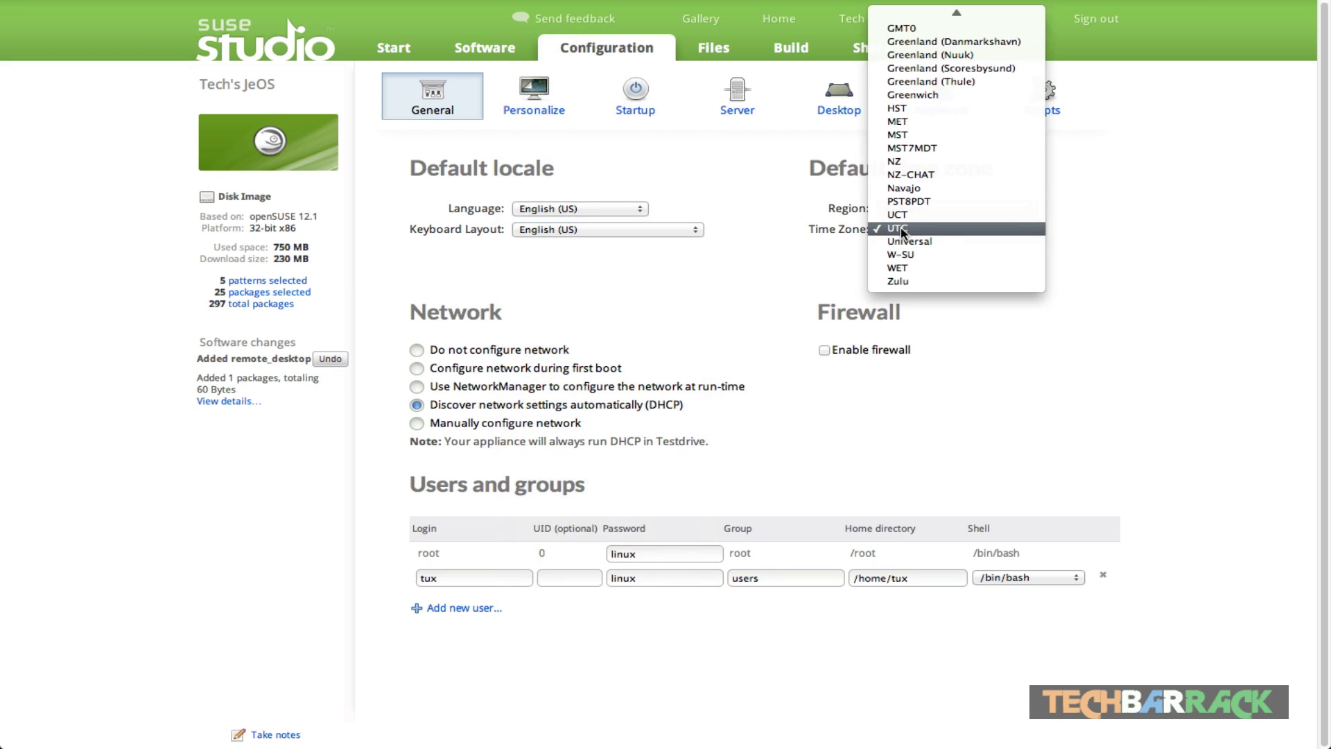
pyautogui.click(902, 232)
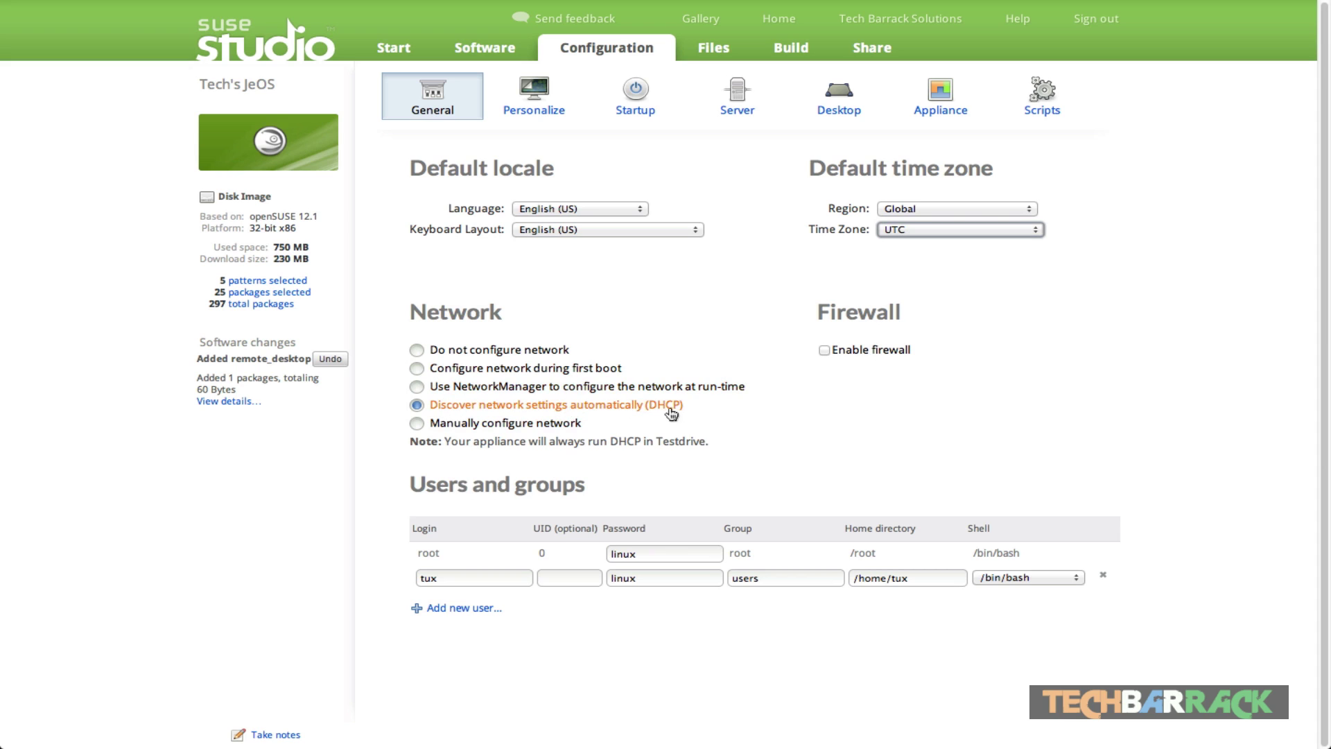
# Step: Review the DHCP network and tux user entries, then open the Personalize page
pyautogui.moveTo(706, 408); pyautogui.dragTo(414, 406)
pyautogui.click(404, 407)
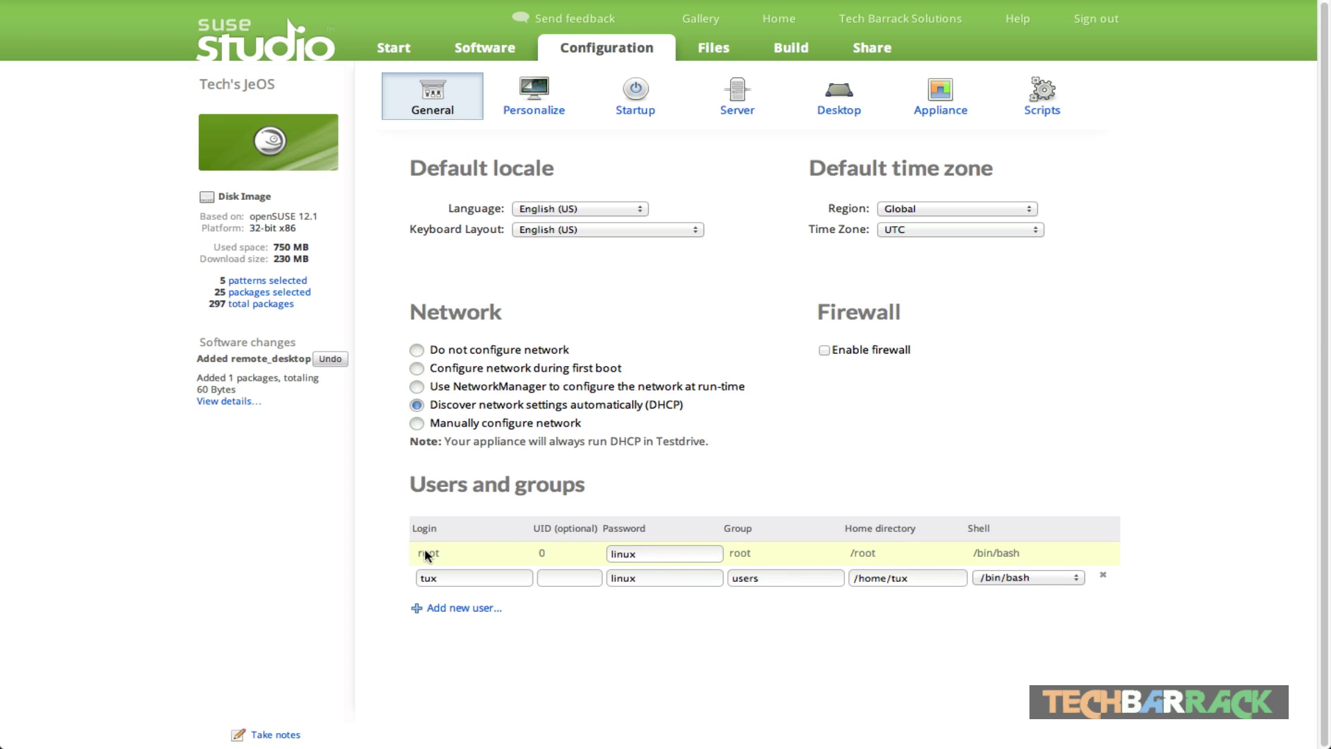
pyautogui.click(654, 553)
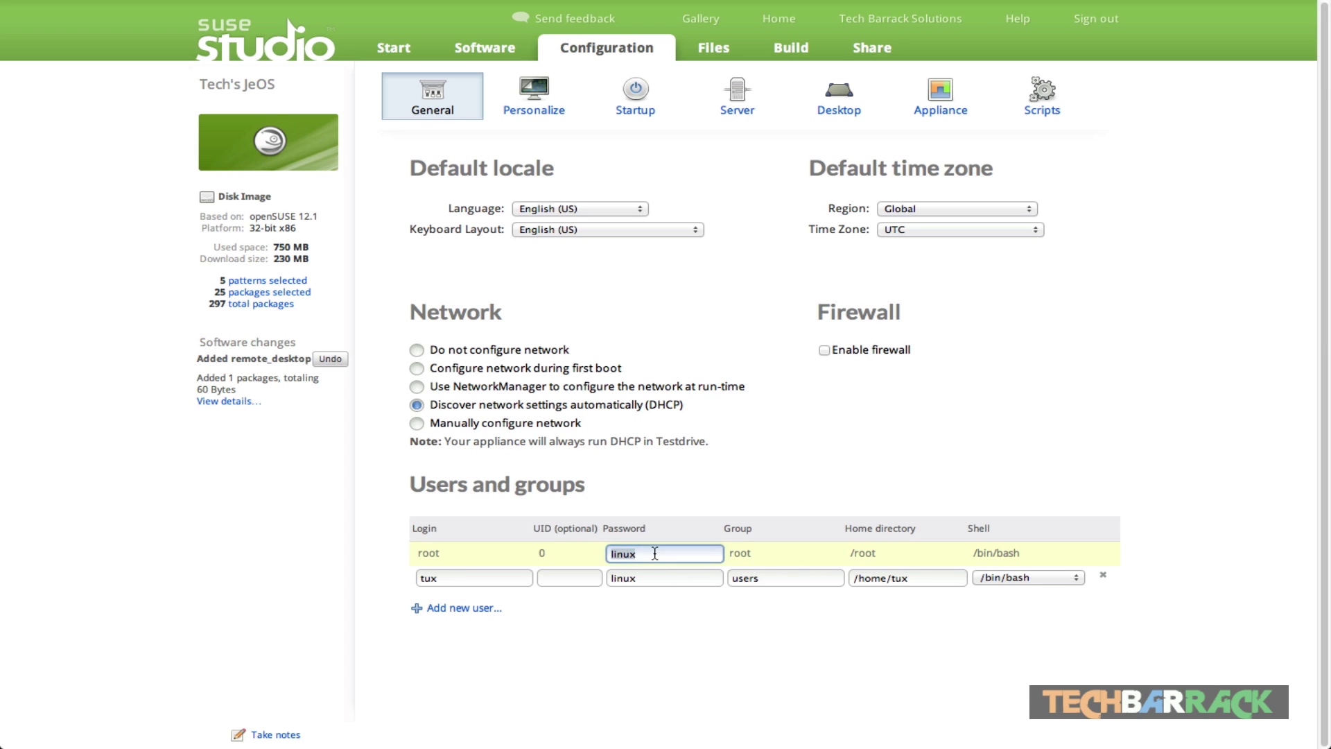
pyautogui.doubleClick(452, 579)
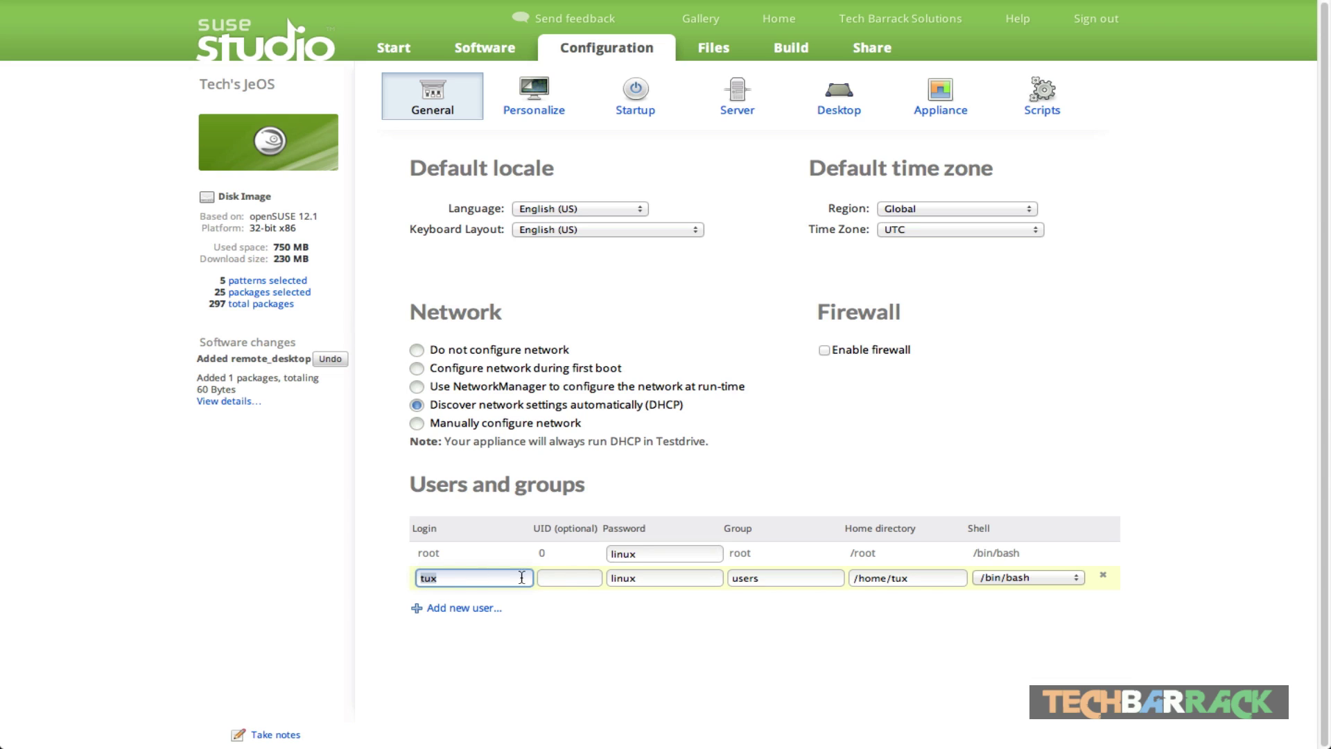
pyautogui.doubleClick(627, 578)
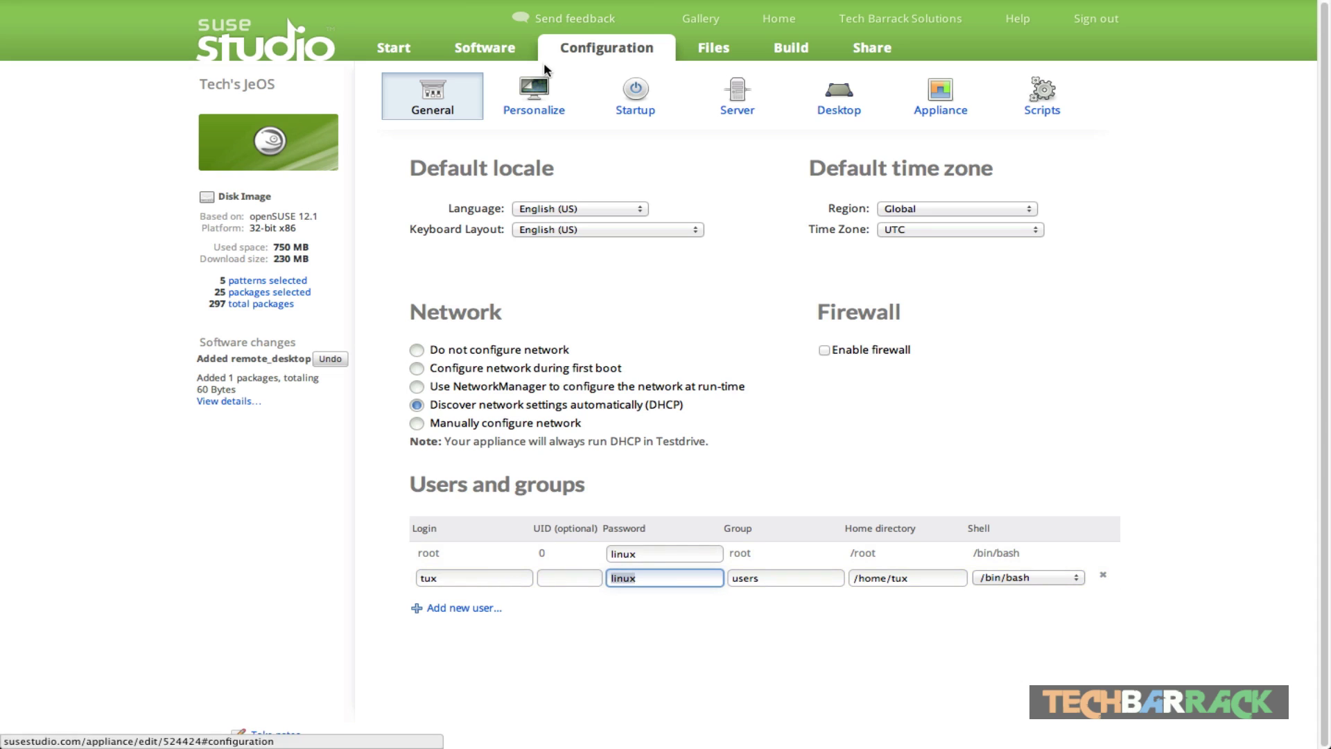
pyautogui.click(573, 110)
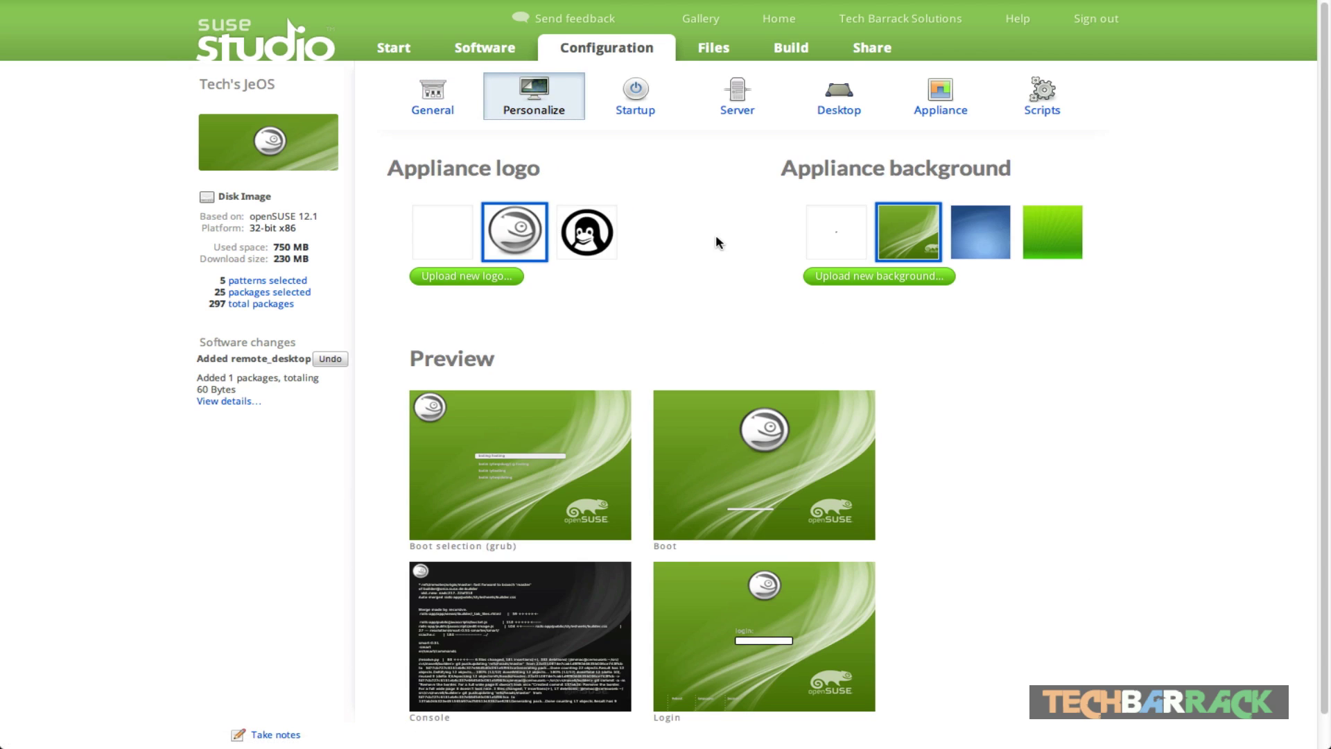
# Step: Try the Tux logo, revert to the openSUSE logo, and pick the blue background
pyautogui.click(583, 256)
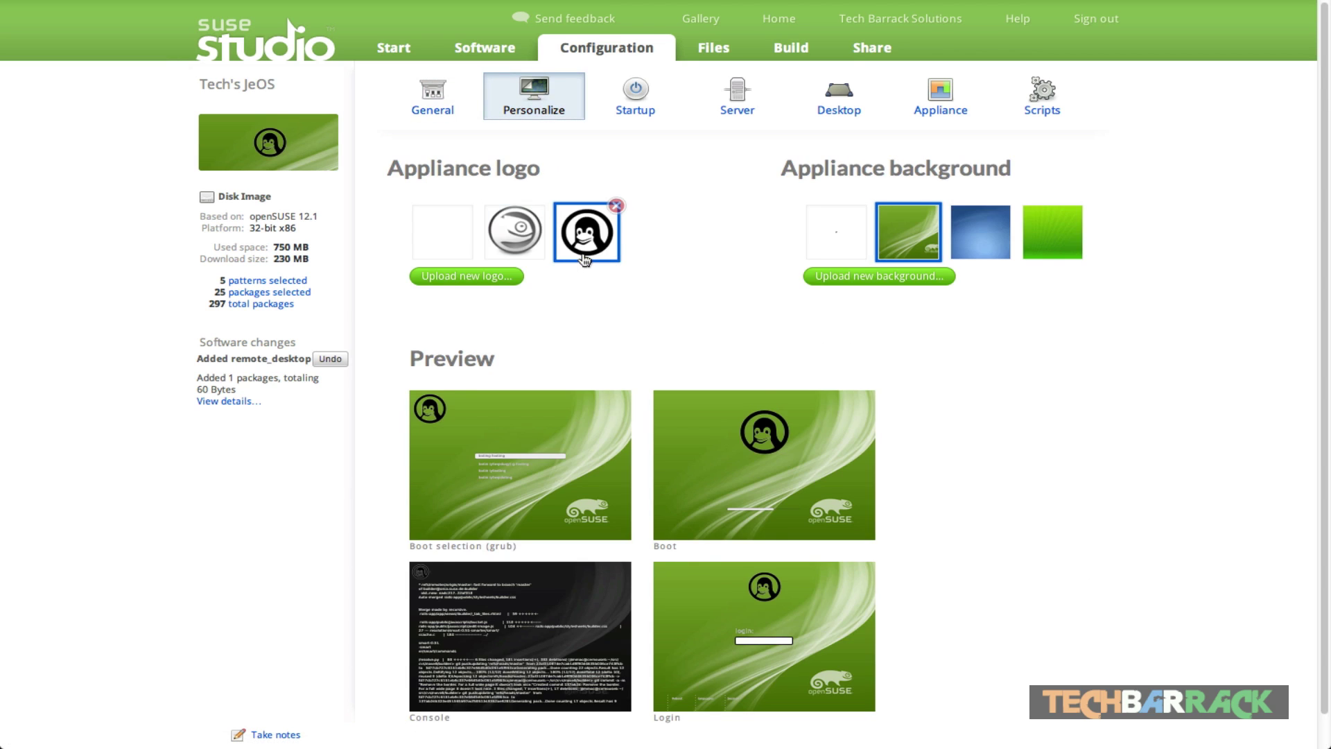
pyautogui.click(514, 233)
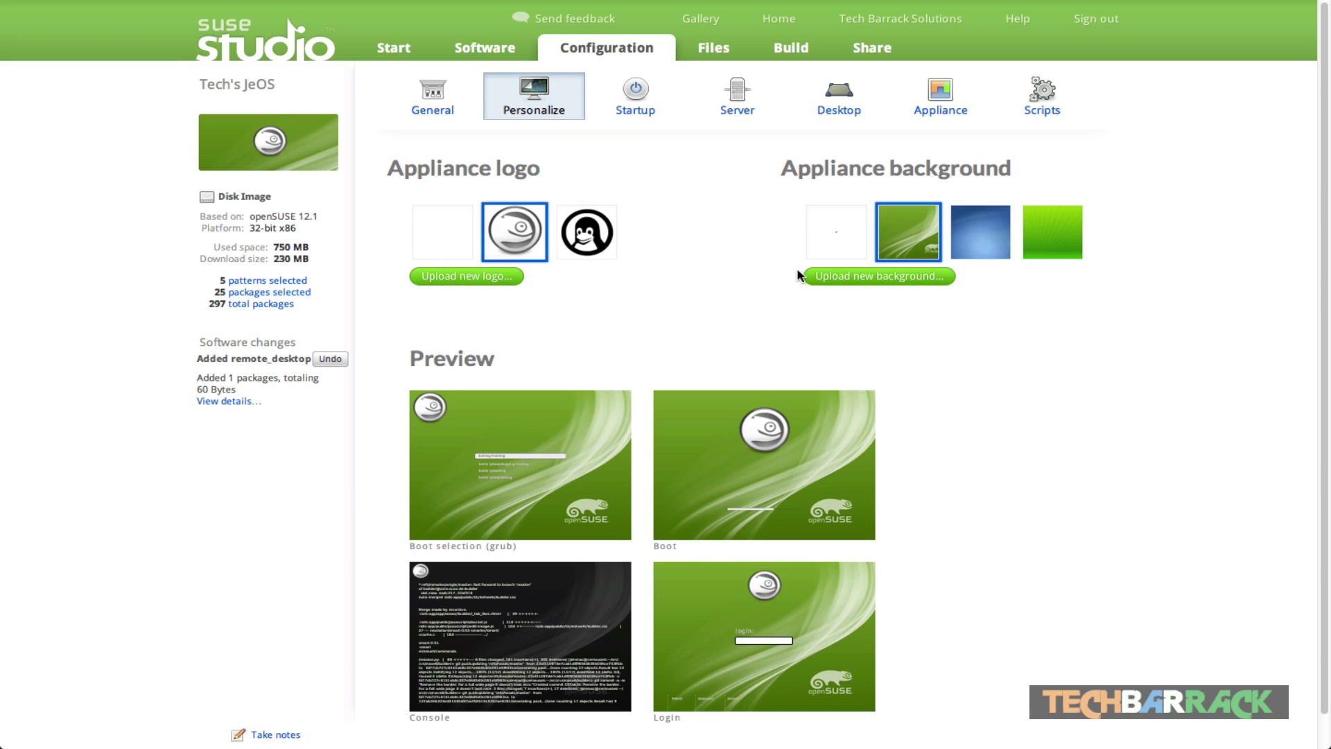
pyautogui.click(983, 229)
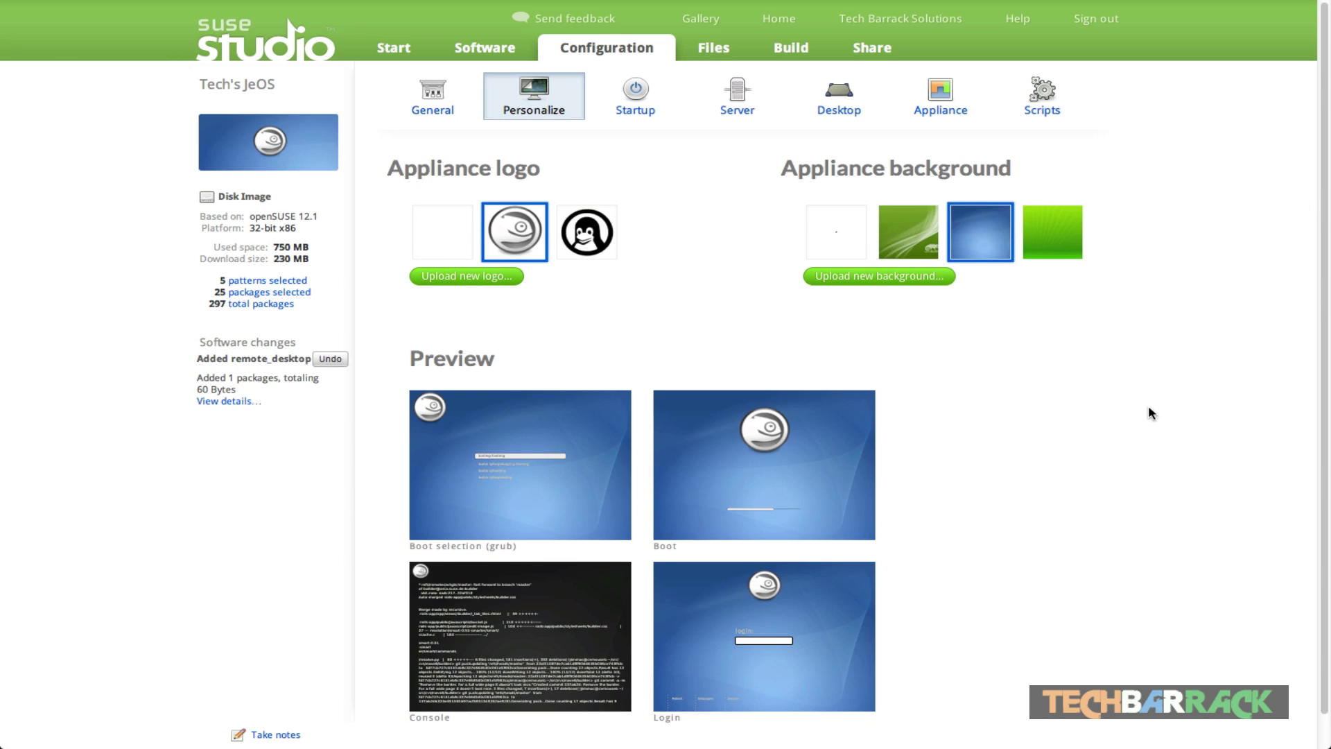
pyautogui.scroll(-1, 1152, 415)
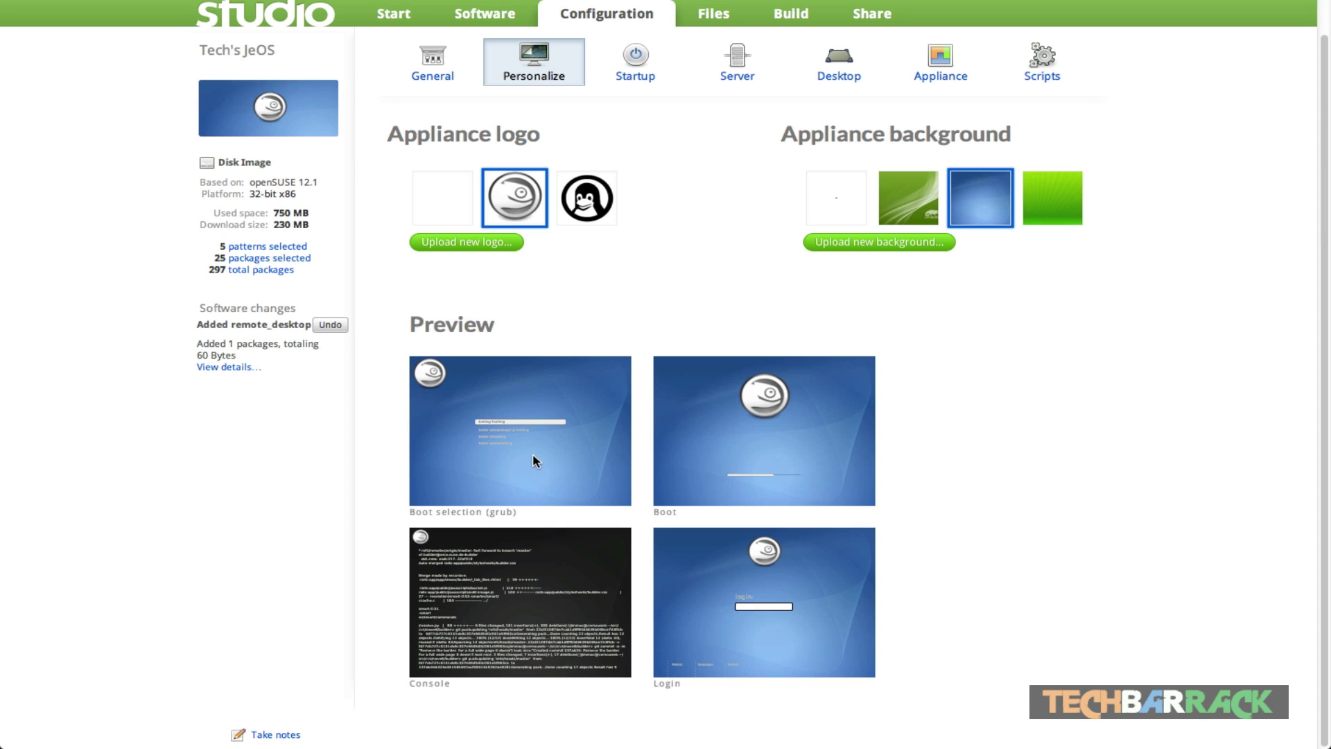
# Step: Set the appliance's default runlevel to 5: Graphical Login
pyautogui.click(639, 56)
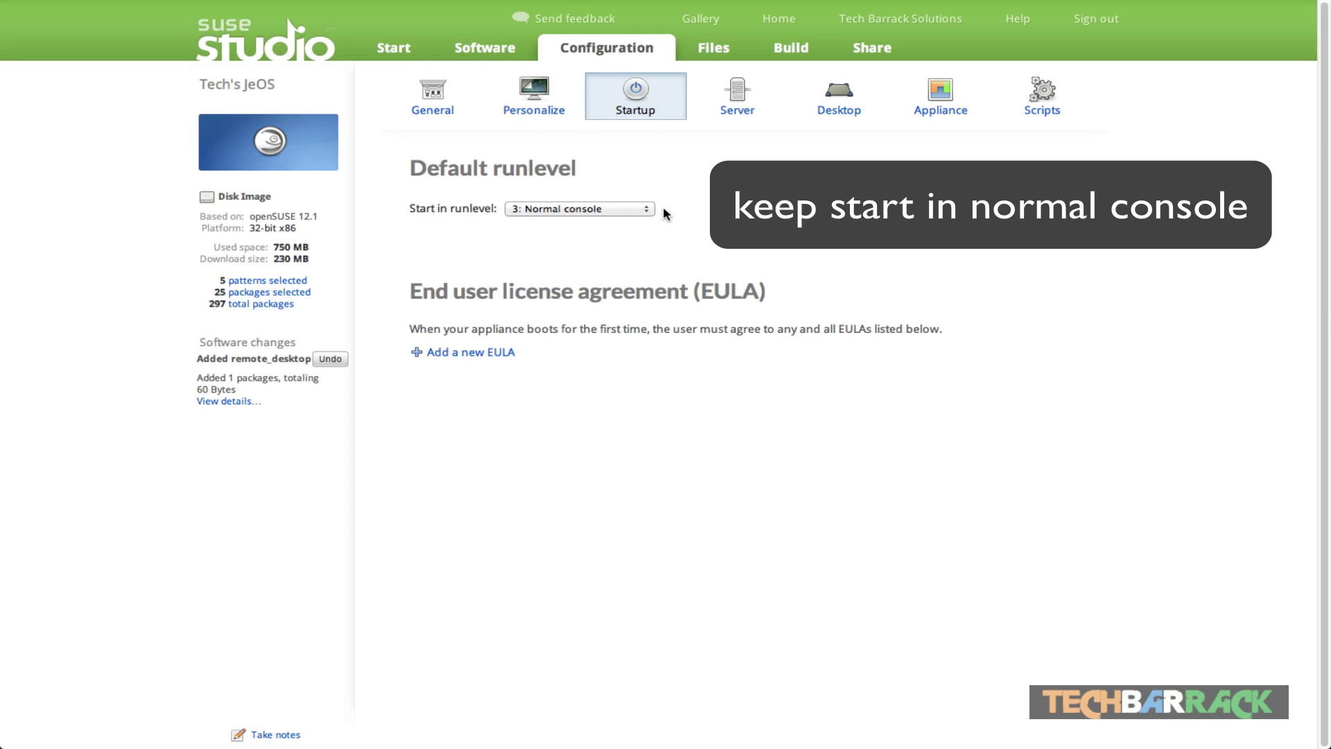
pyautogui.click(544, 210)
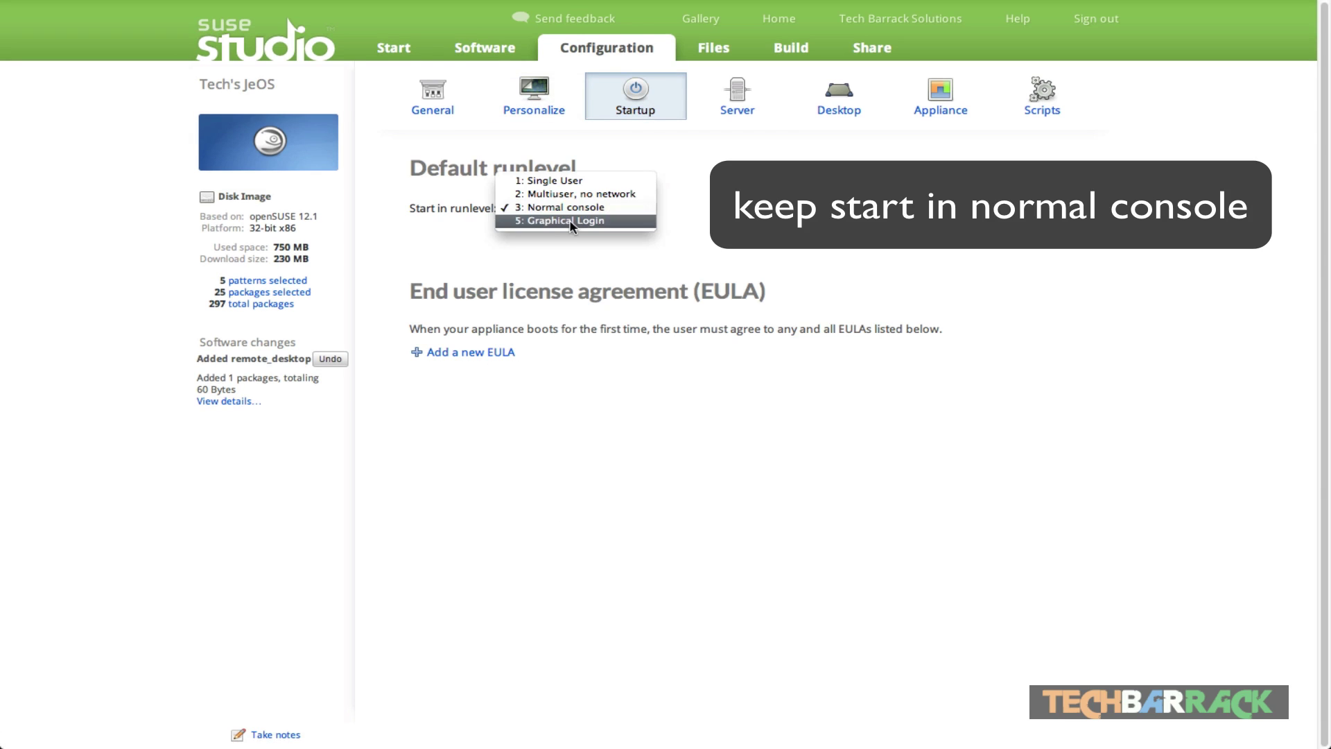
pyautogui.click(626, 221)
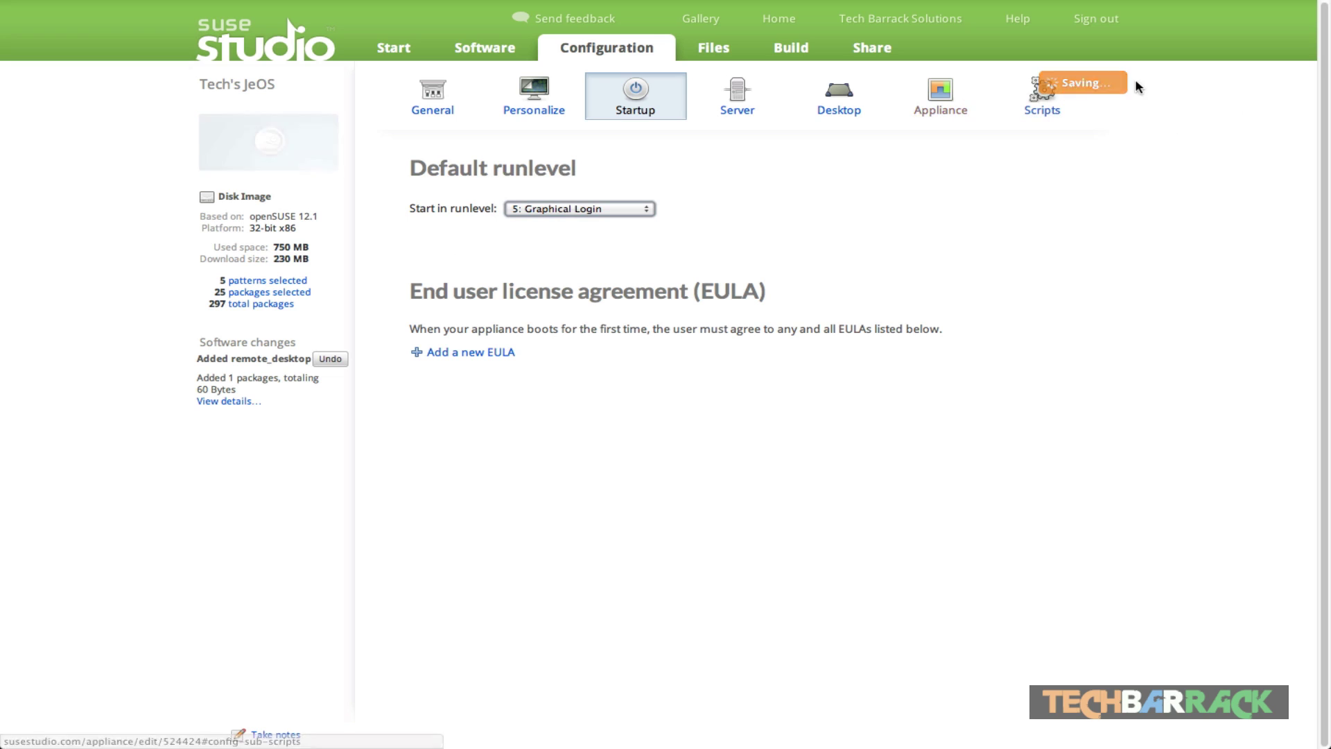
# Step: Add a placeholder EULA, remove it again, and go to the Server database settings
pyautogui.moveTo(454, 292); pyautogui.dragTo(848, 287)
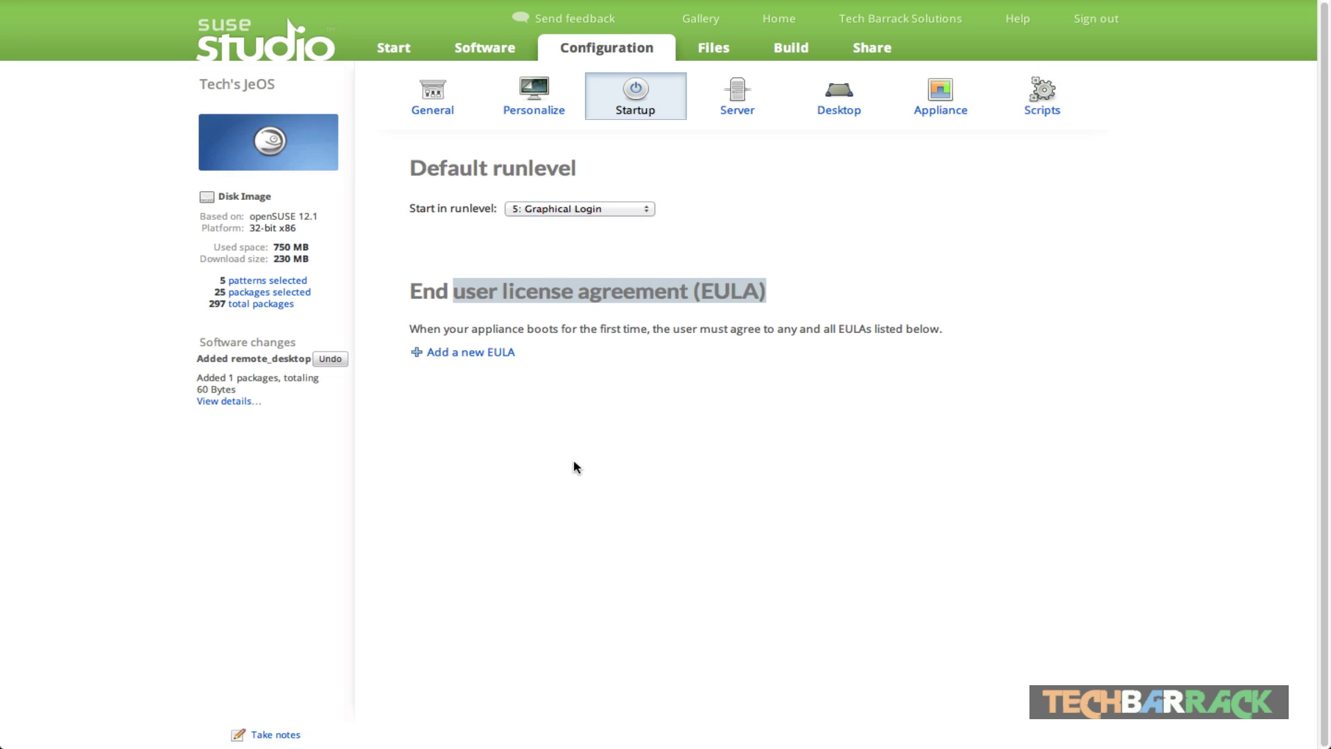
pyautogui.click(435, 353)
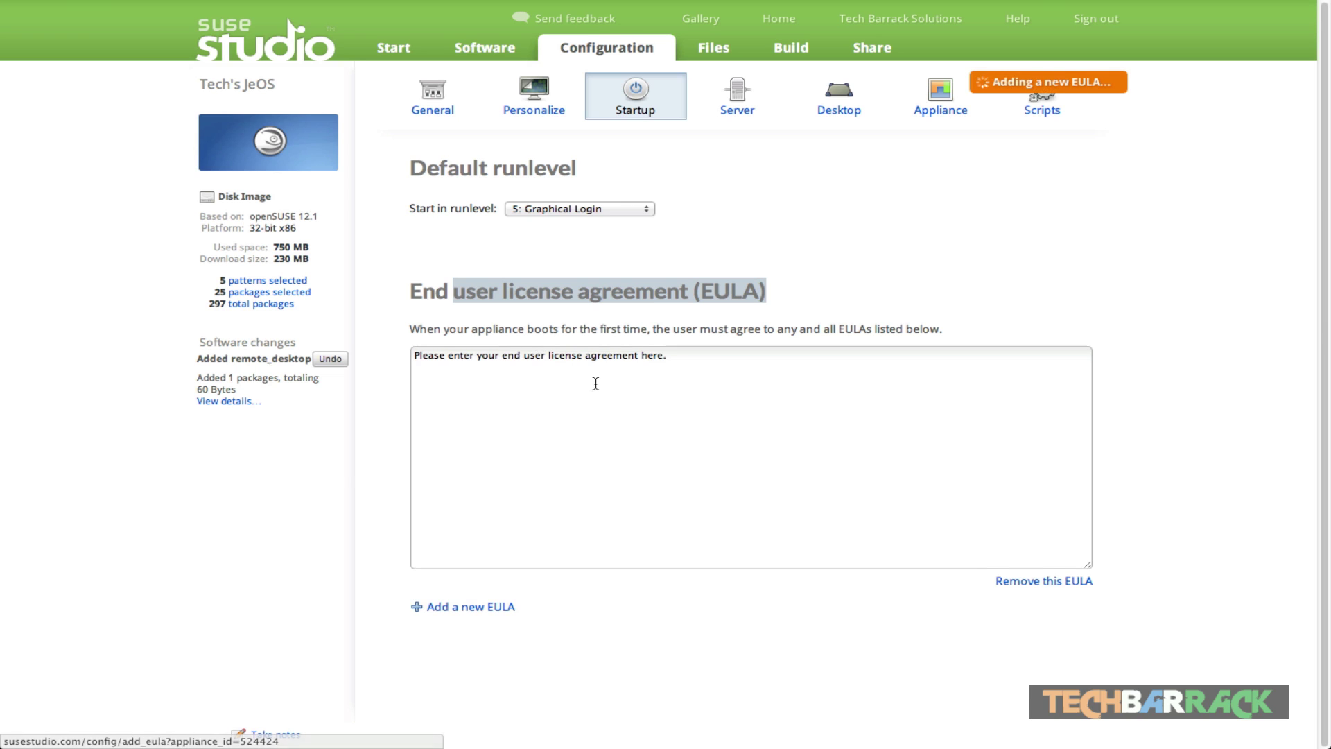
pyautogui.click(597, 386)
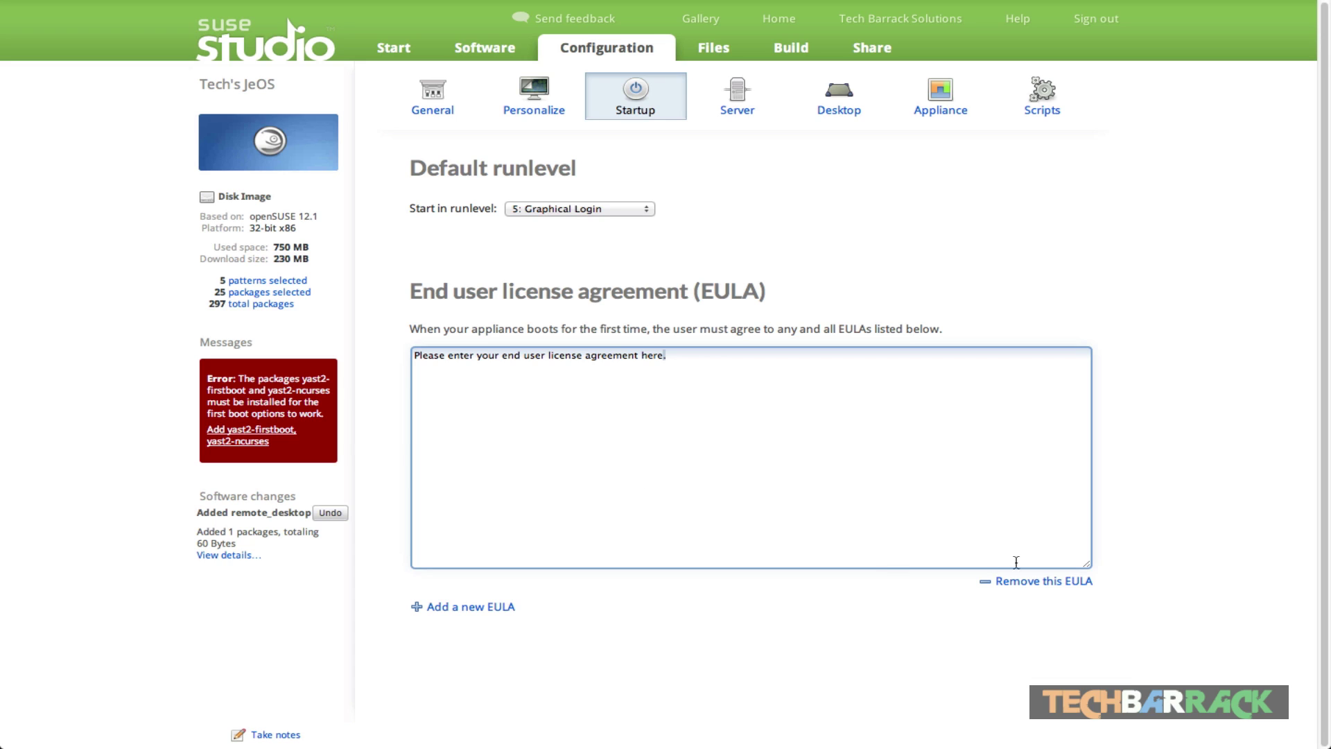
pyautogui.click(1058, 588)
pyautogui.click(1059, 584)
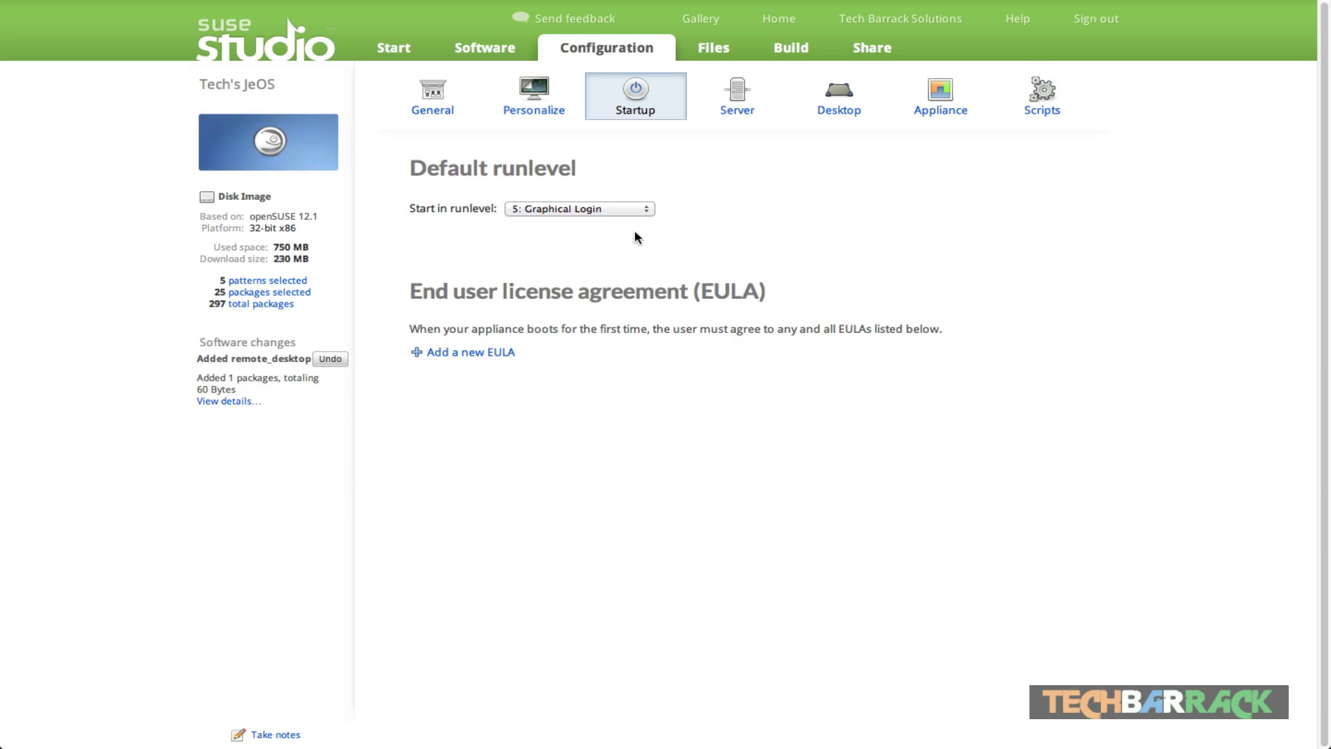
pyautogui.click(742, 116)
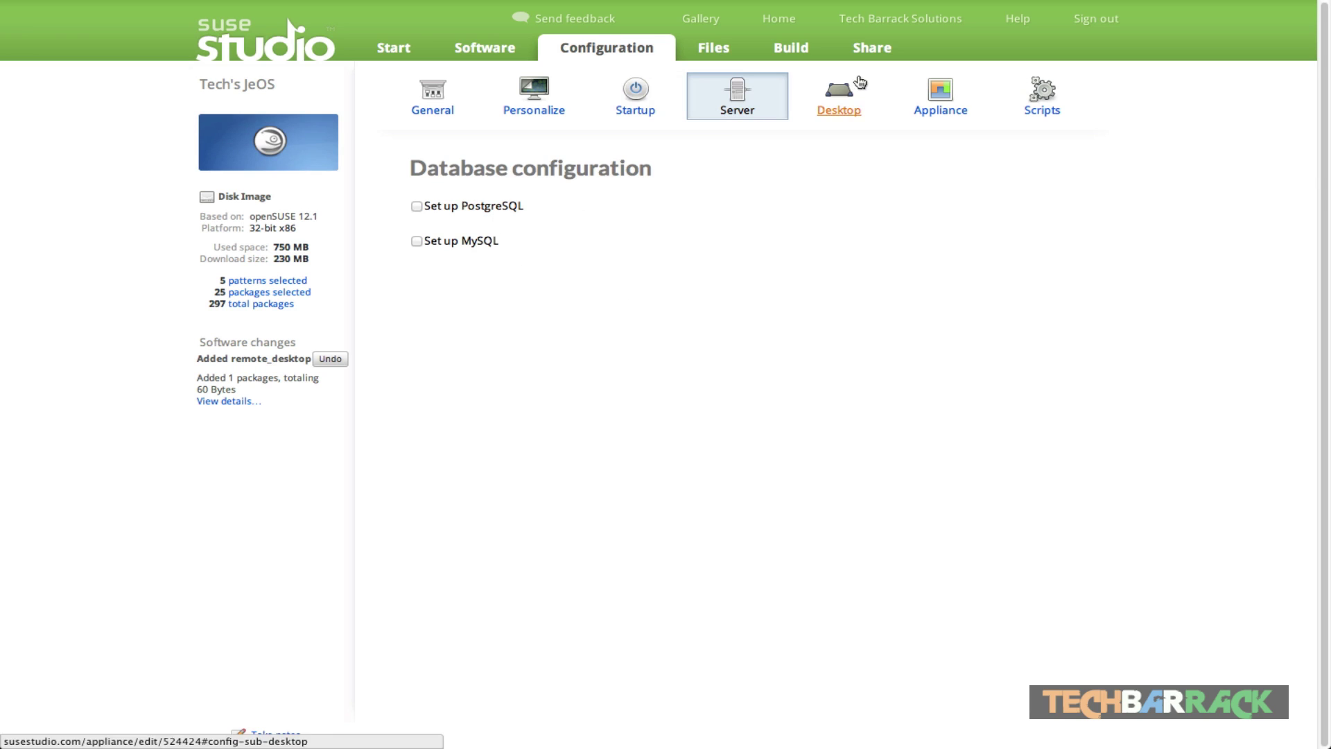
# Step: Enable automatic login for user tux on the Desktop page, adding no autostart programs
pyautogui.click(849, 116)
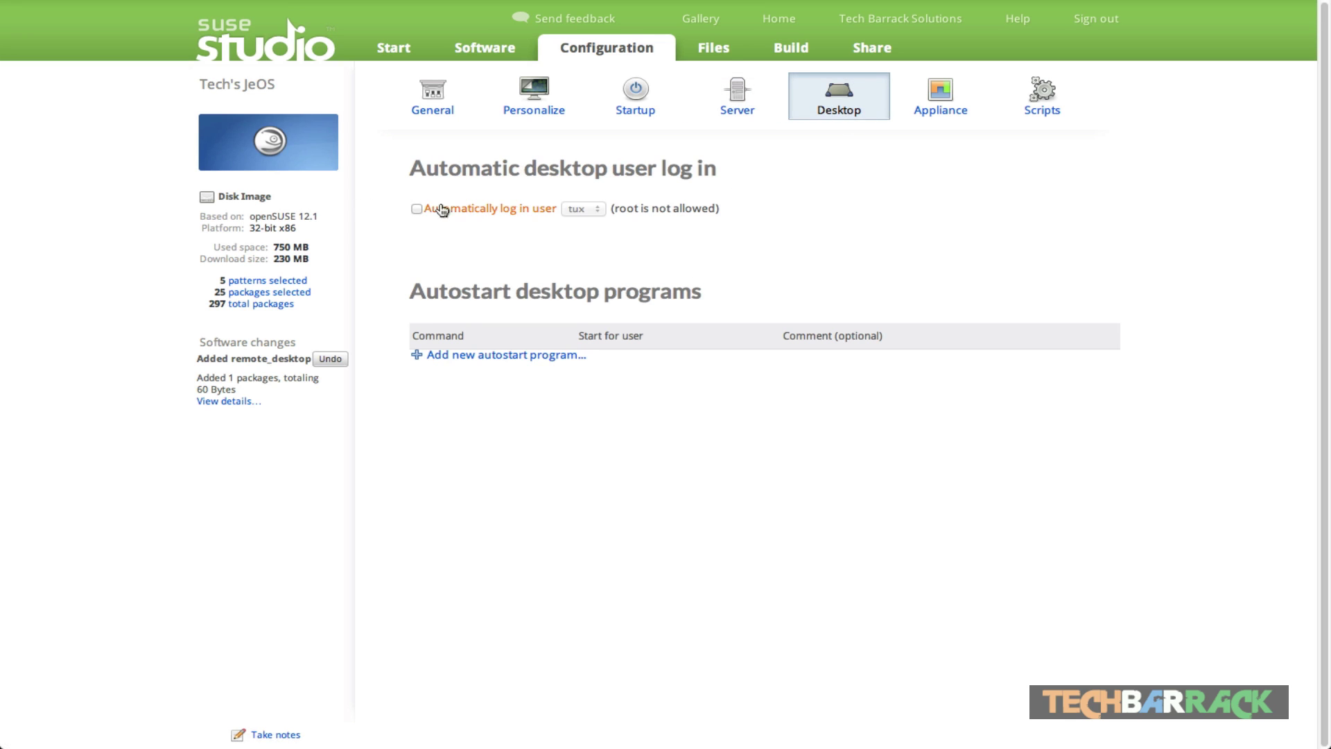
pyautogui.click(418, 209)
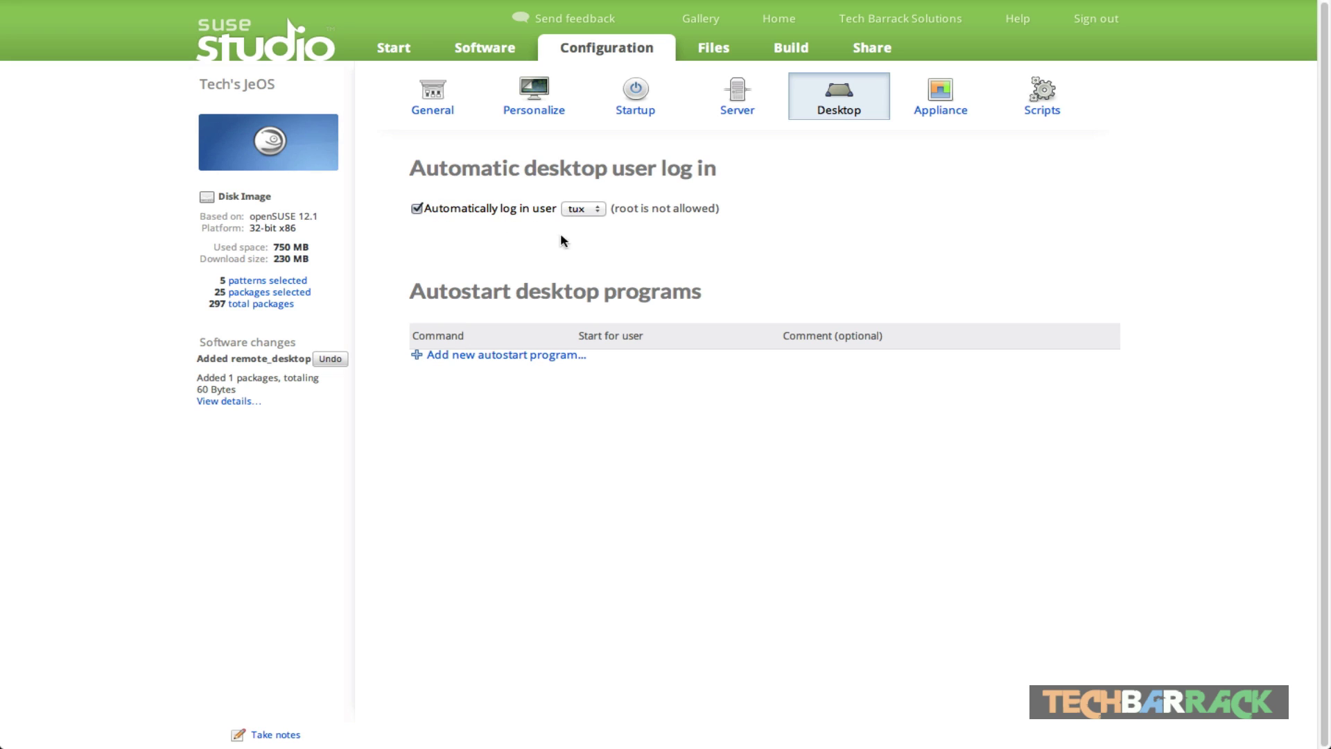
pyautogui.moveTo(374, 299); pyautogui.dragTo(709, 291)
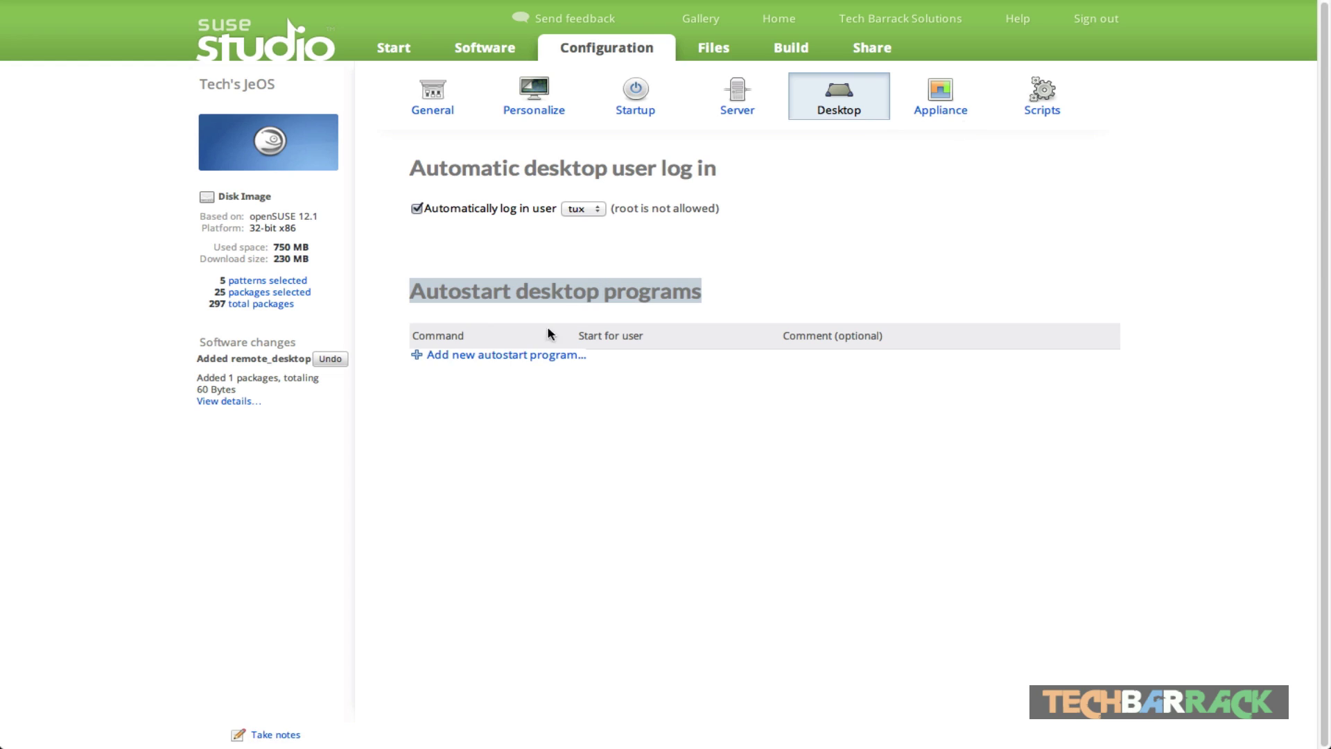
pyautogui.moveTo(397, 352); pyautogui.dragTo(678, 353)
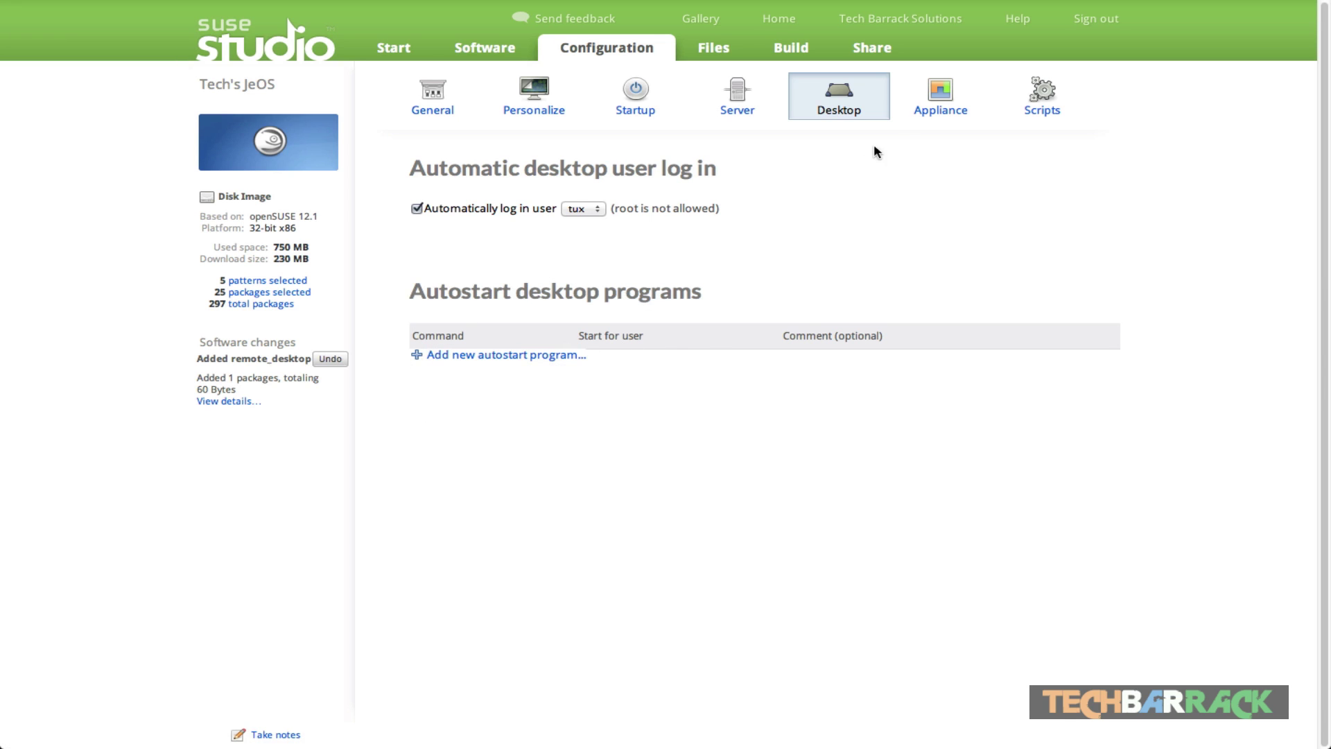
# Step: Review 512 MB memory, 16 GB disk, 512 MB swap and the PAE option
pyautogui.click(939, 97)
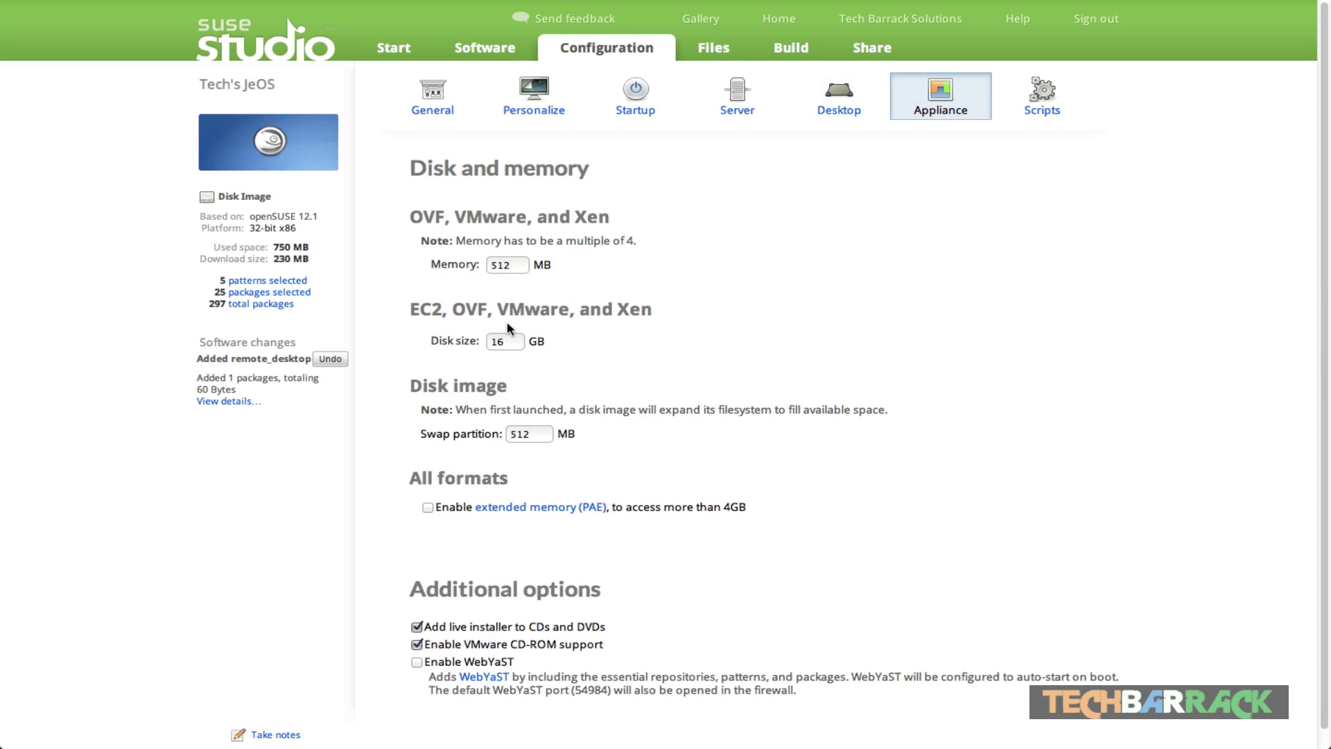
pyautogui.doubleClick(539, 434)
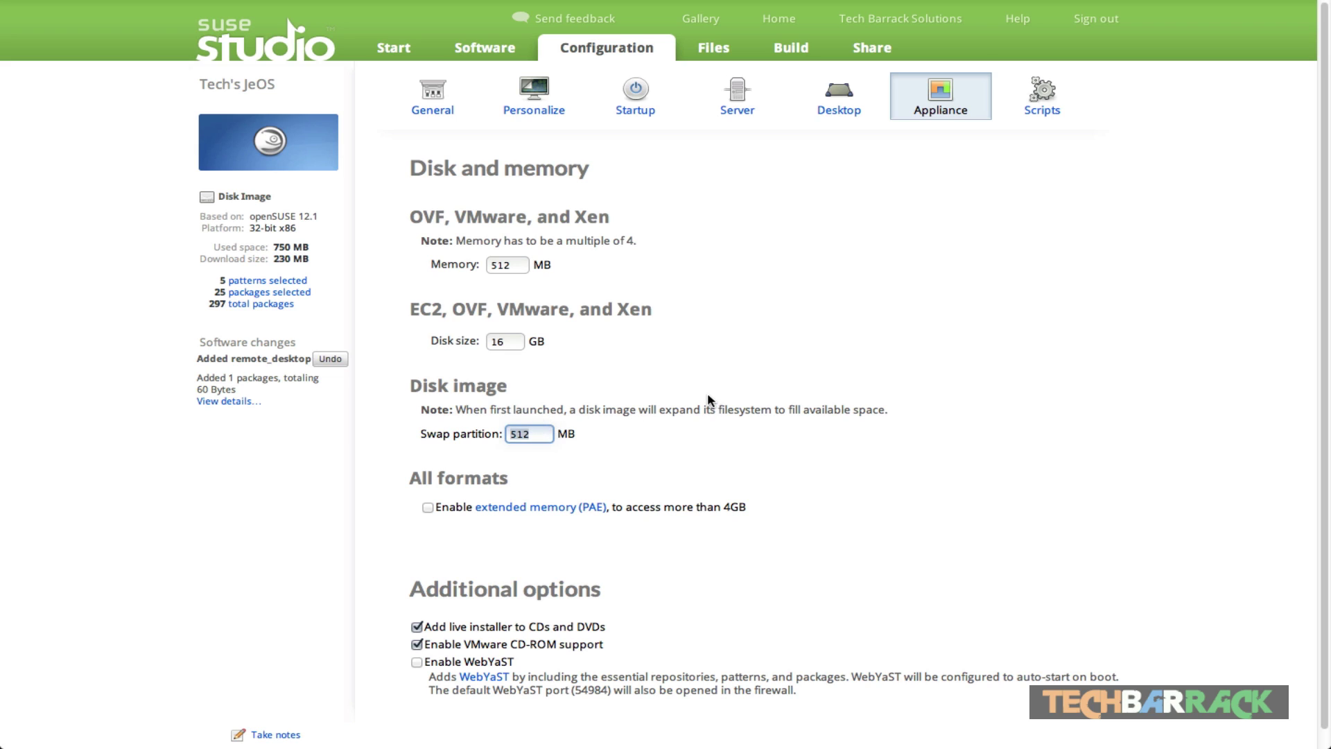
pyautogui.scroll(-1, 707, 400)
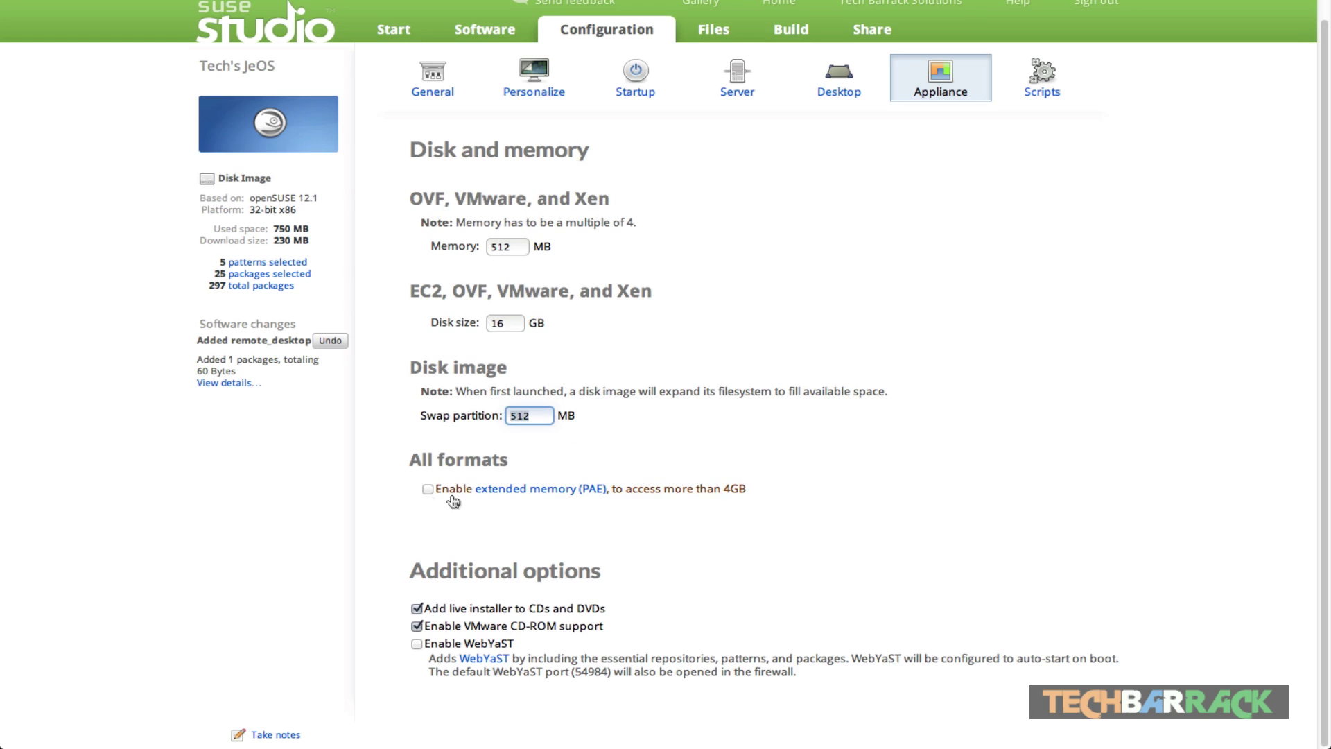
pyautogui.tripleClick(728, 490)
pyautogui.click(720, 511)
pyautogui.tripleClick(797, 485)
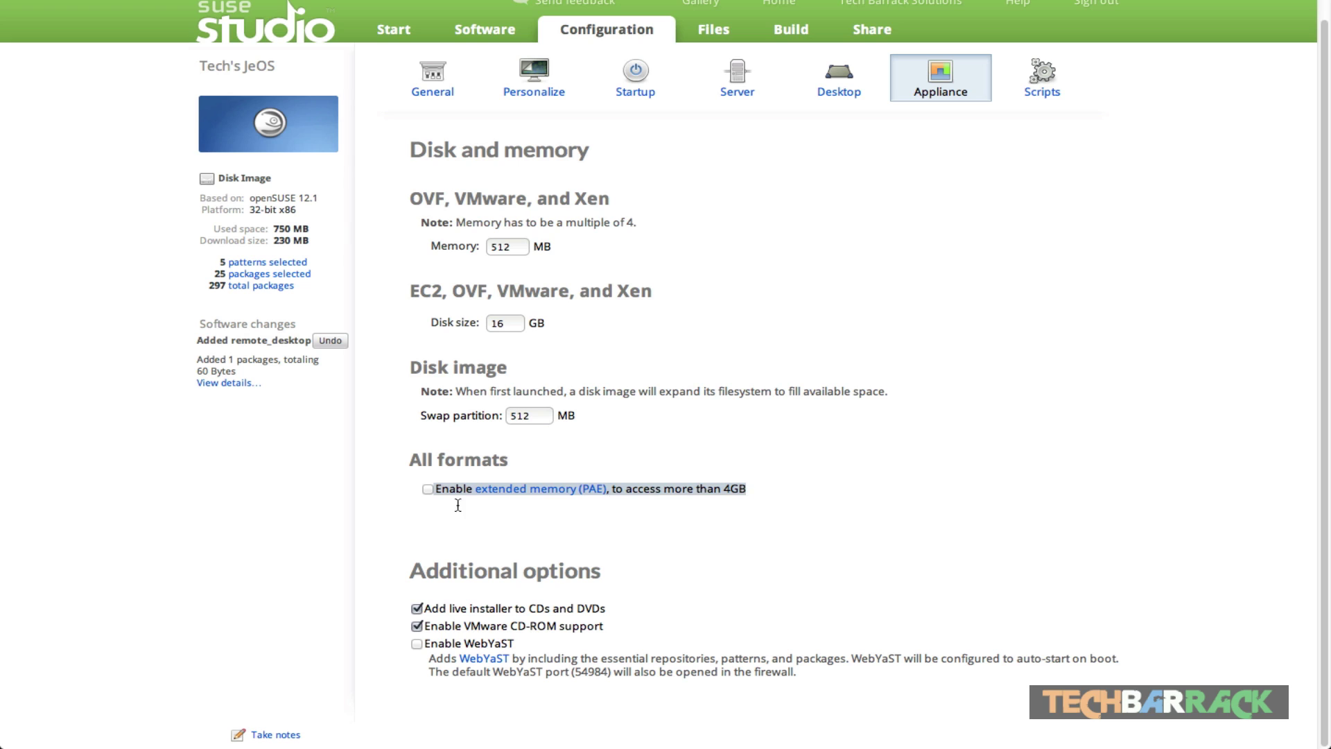
pyautogui.click(768, 488)
pyautogui.tripleClick(766, 492)
pyautogui.click(666, 541)
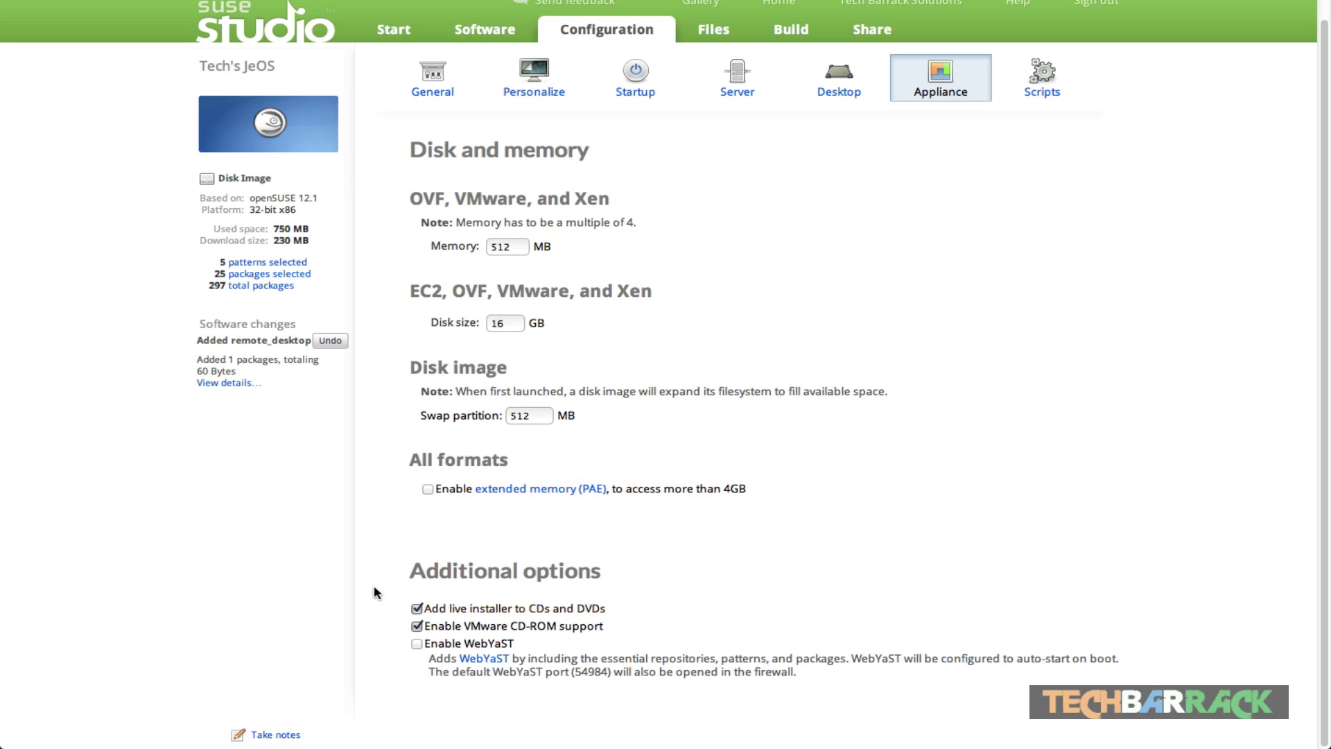
# Step: Review the live installer, VMware CD-ROM and WebYaST firewall options, then open Scripts
pyautogui.moveTo(657, 608); pyautogui.dragTo(468, 610)
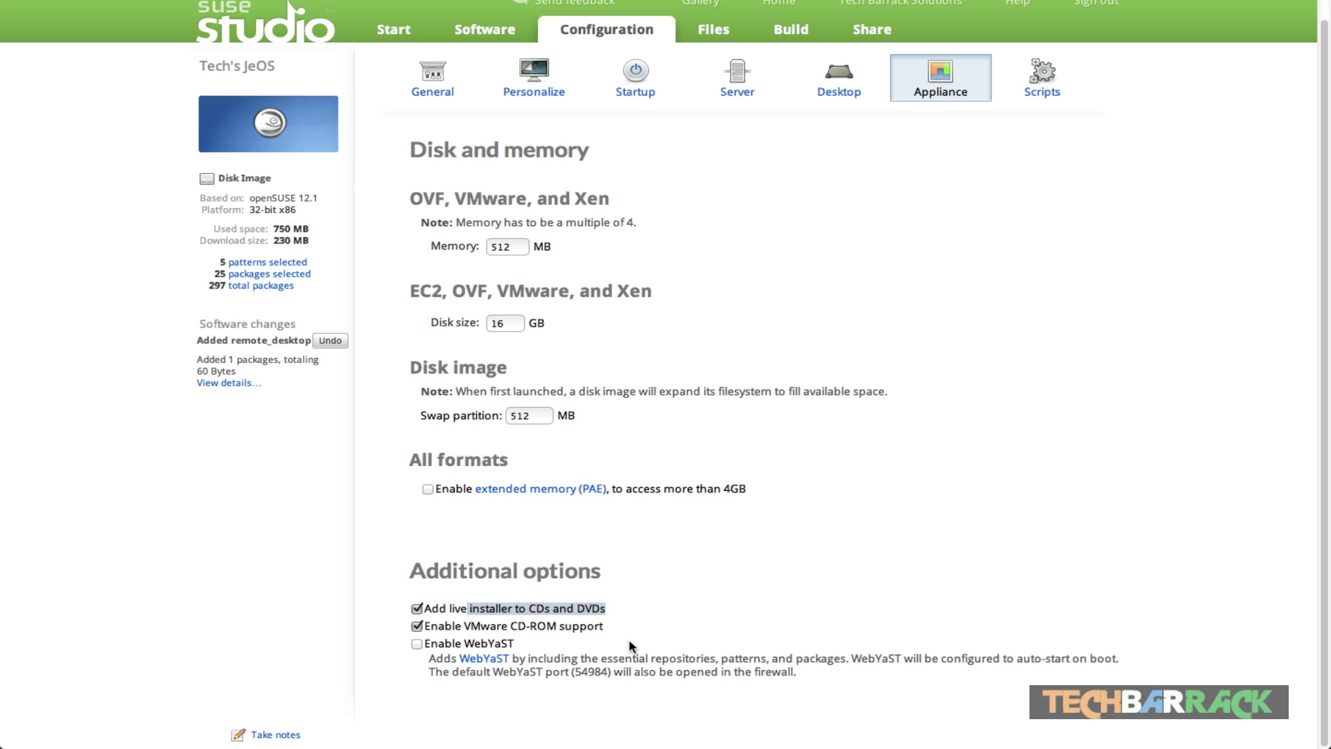
pyautogui.moveTo(697, 630); pyautogui.dragTo(398, 631)
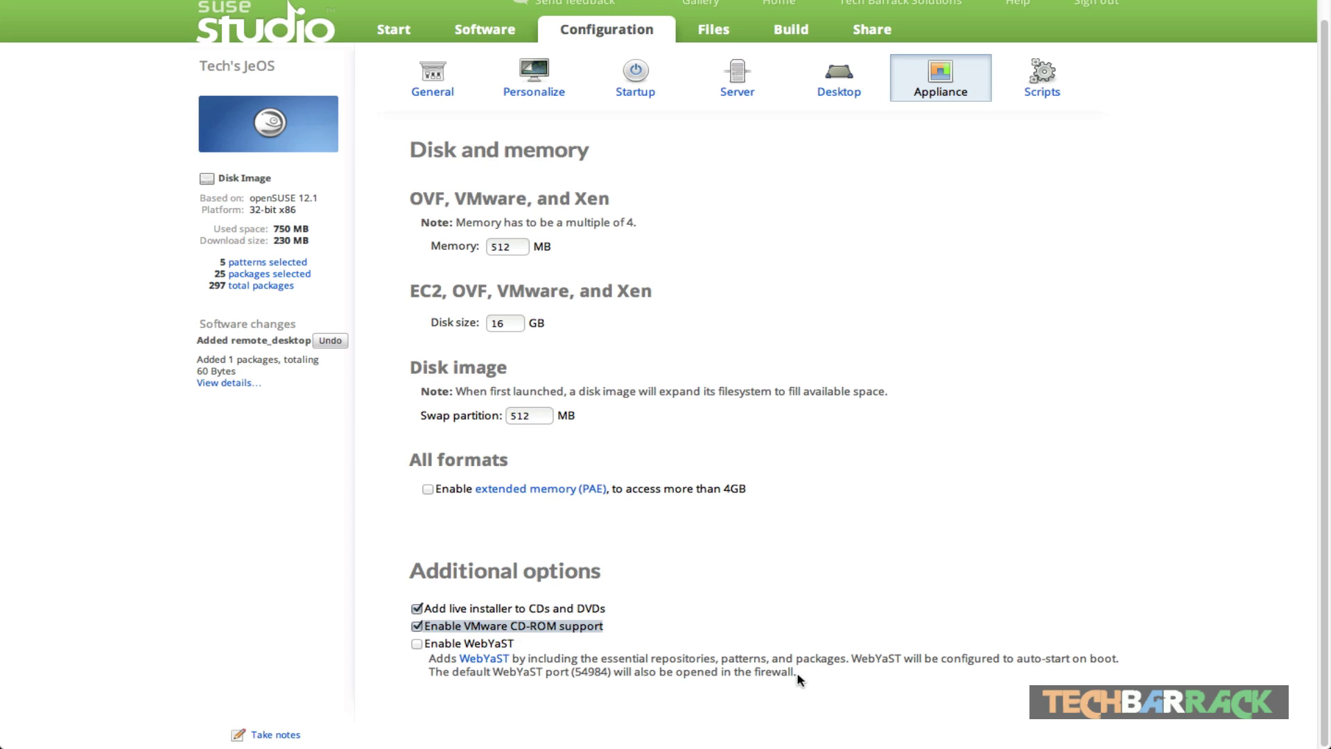
pyautogui.moveTo(798, 678); pyautogui.dragTo(437, 671)
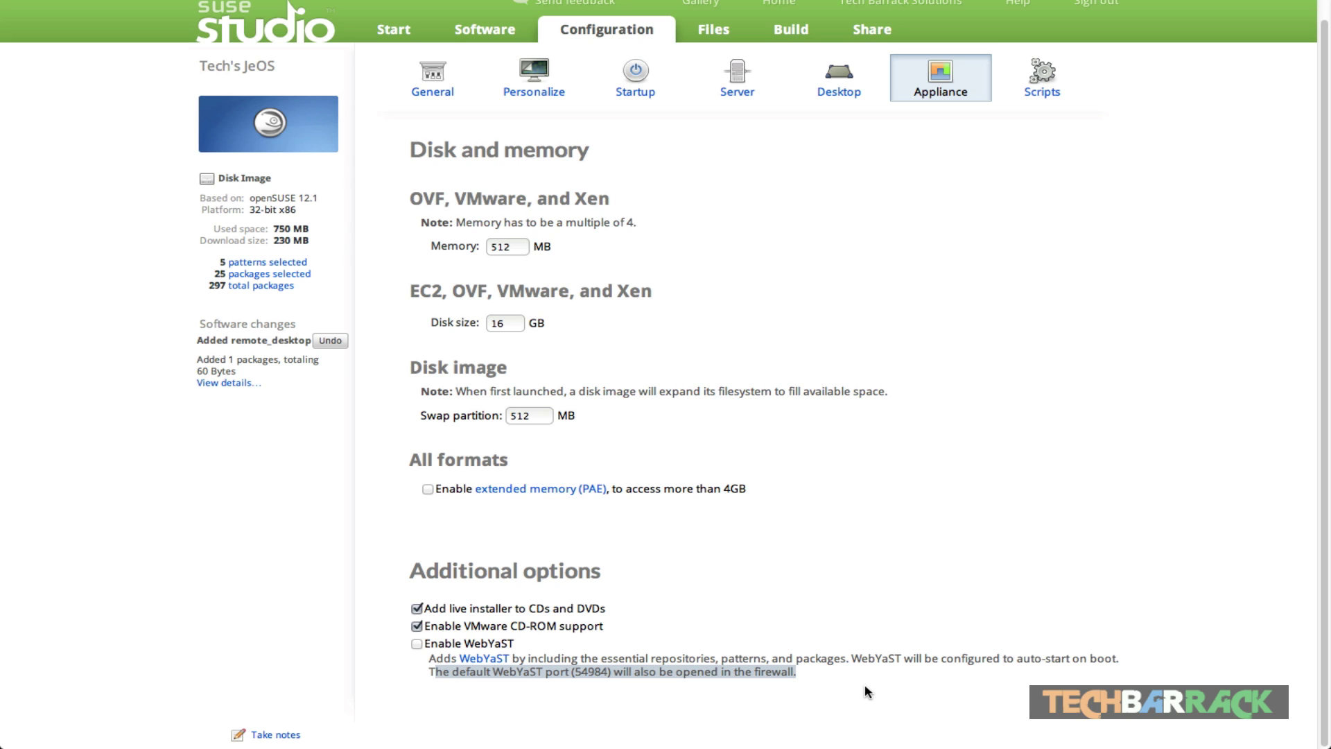
pyautogui.click(818, 674)
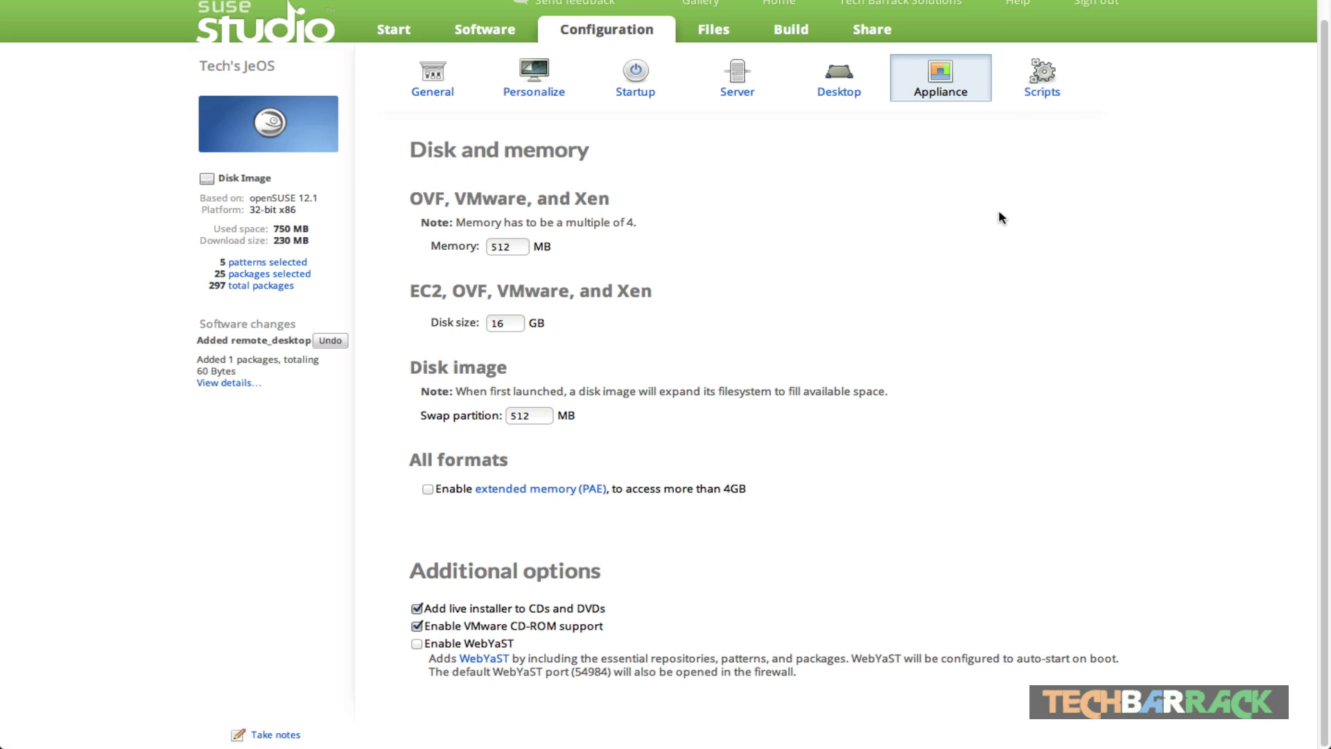
pyautogui.click(1032, 92)
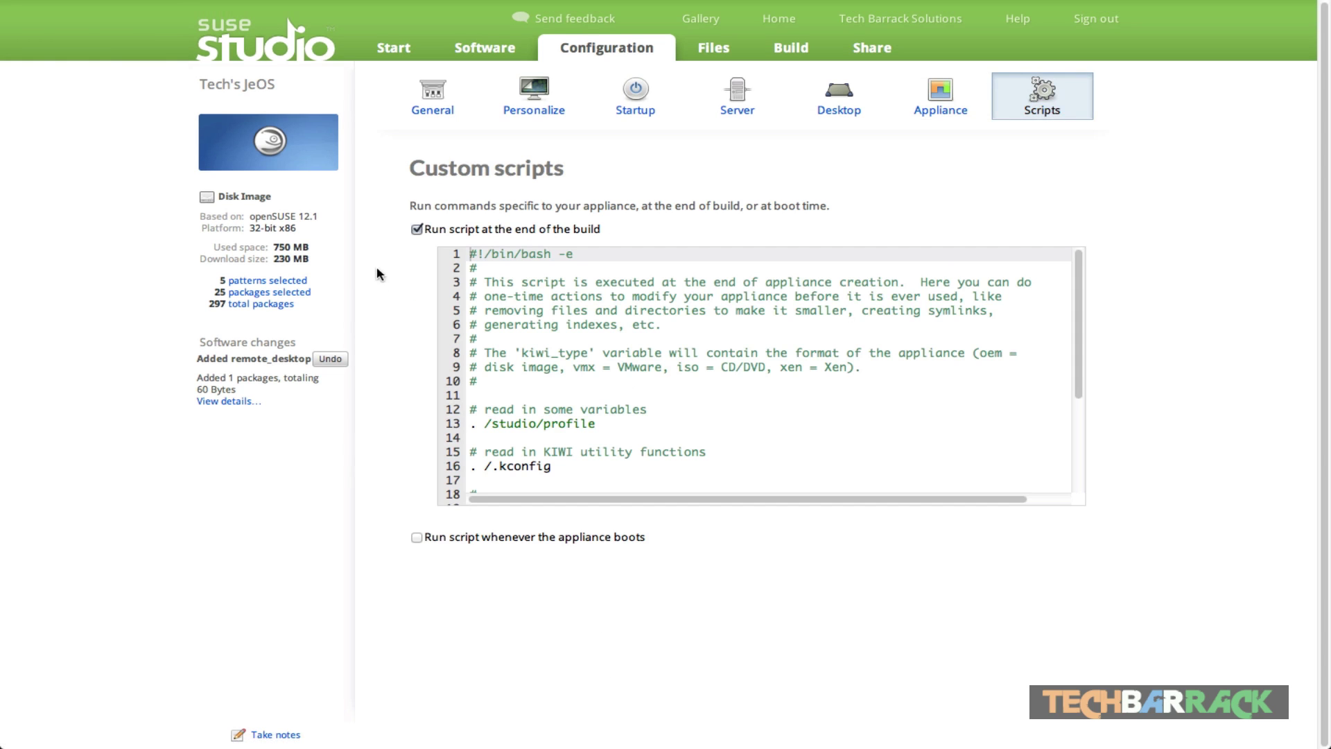
# Step: Review the custom scripts and run-at-boot option, then go to Overlay files
pyautogui.moveTo(393, 170); pyautogui.dragTo(593, 171)
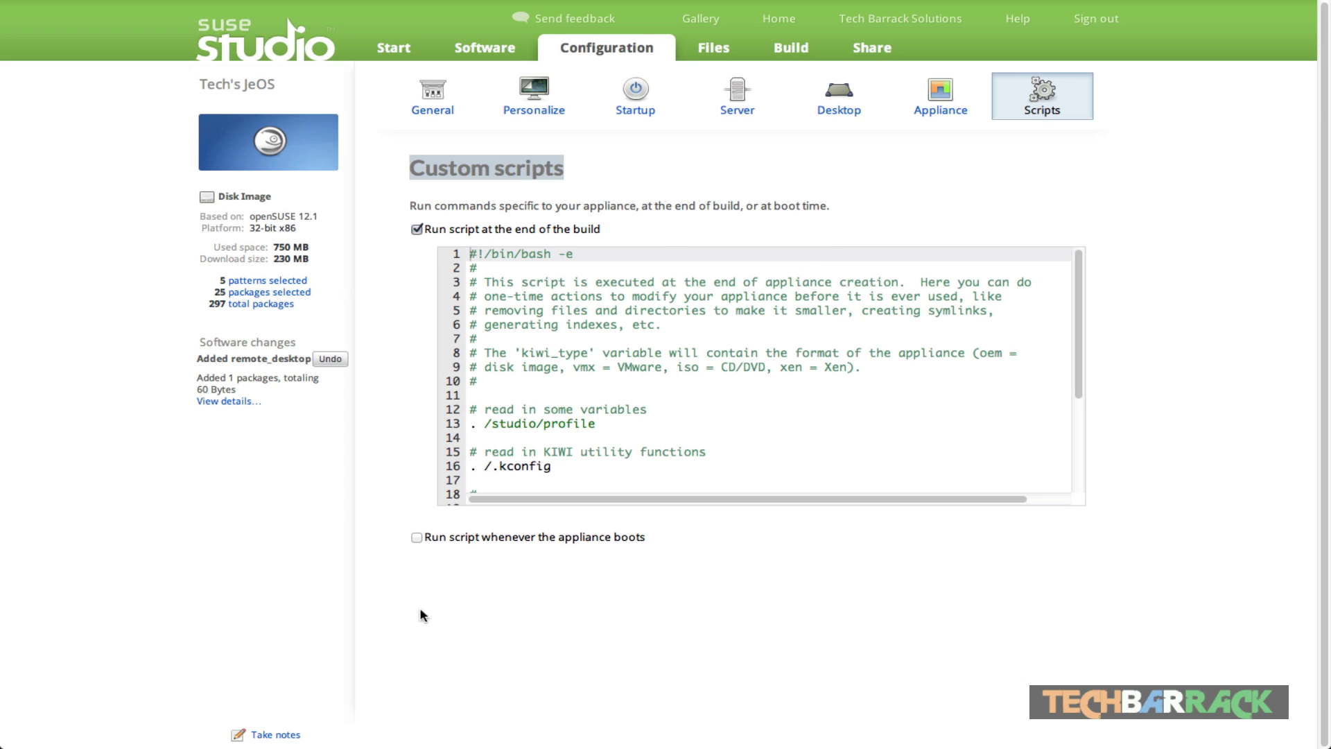
pyautogui.moveTo(490, 536); pyautogui.dragTo(716, 560)
pyautogui.click(717, 560)
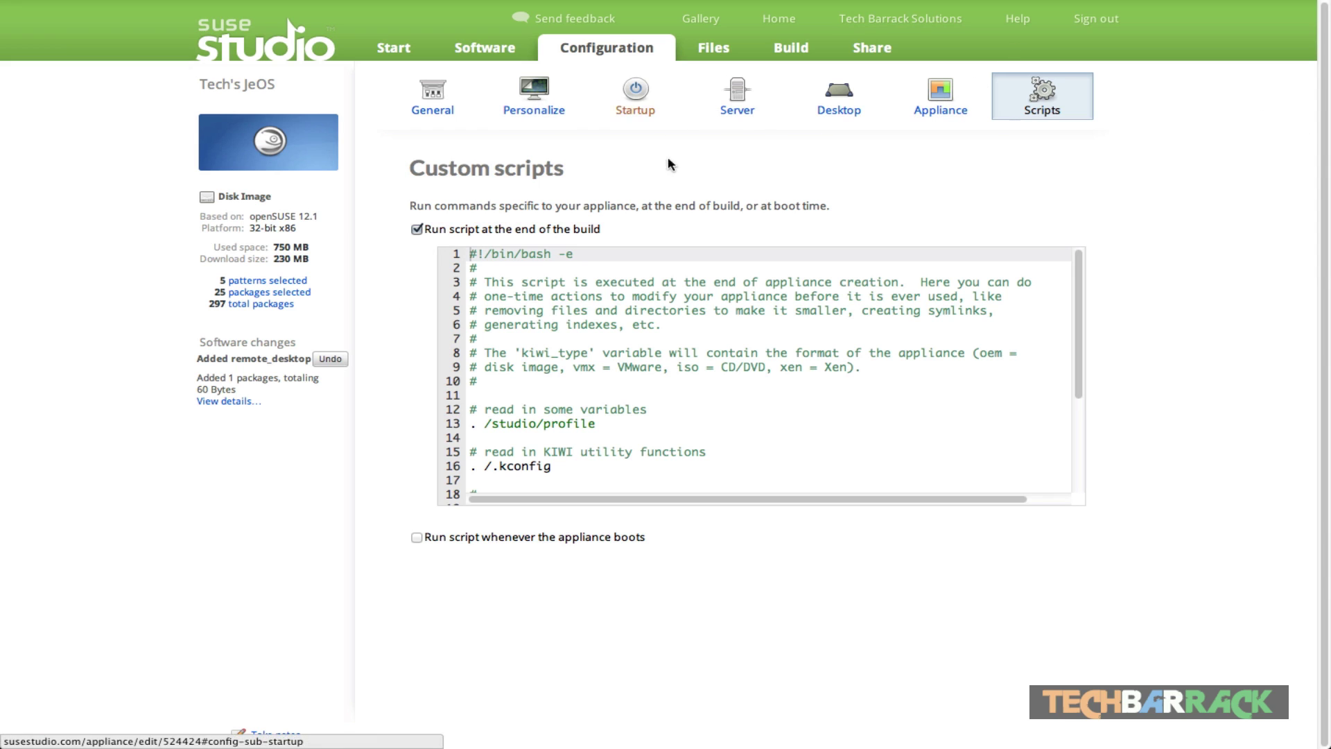
pyautogui.click(714, 48)
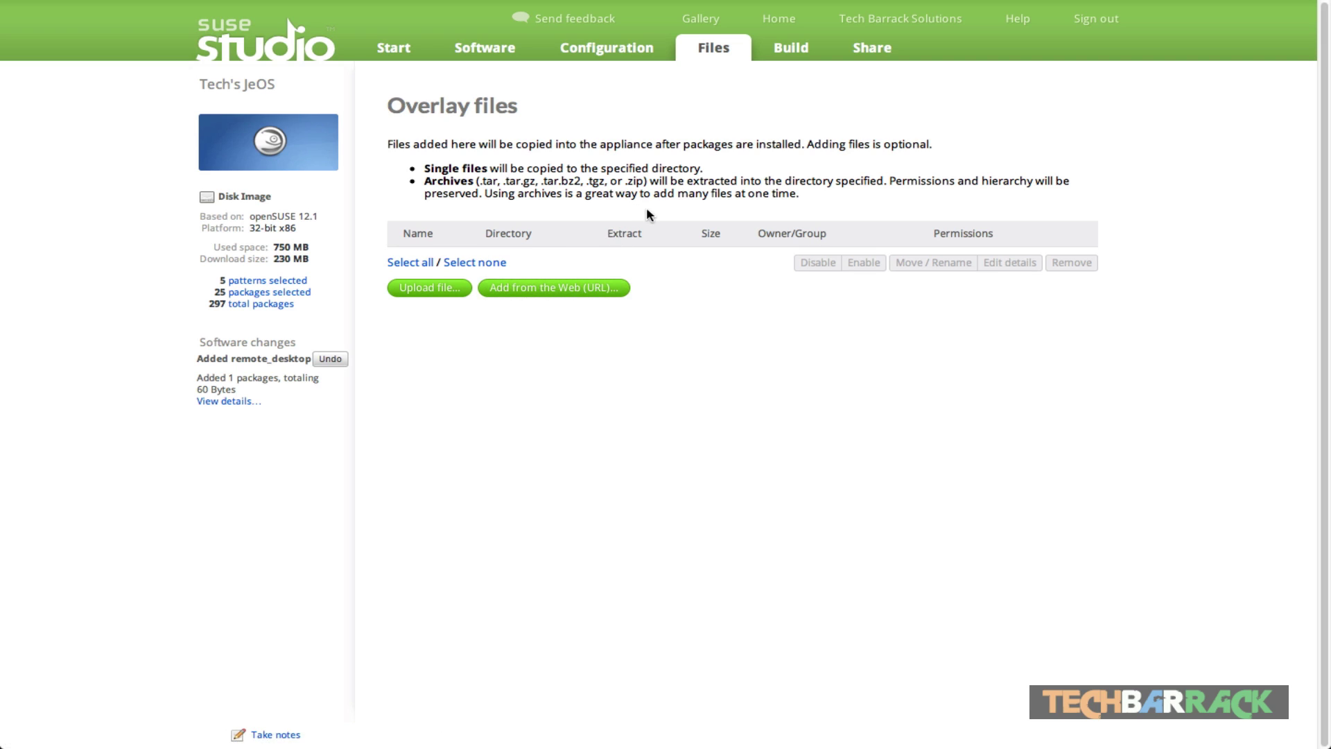
# Step: Set the appliance version to 1.0.0 on the Build tab
pyautogui.click(798, 51)
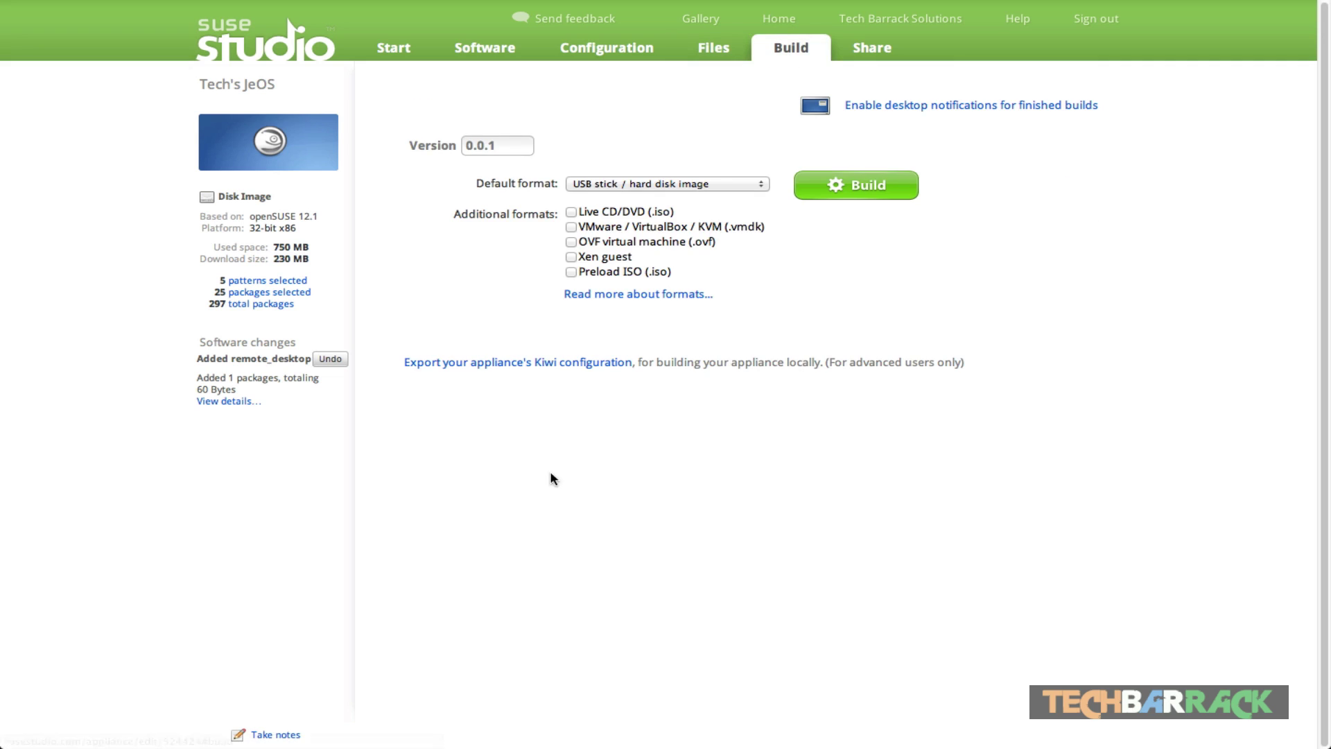
pyautogui.click(501, 147)
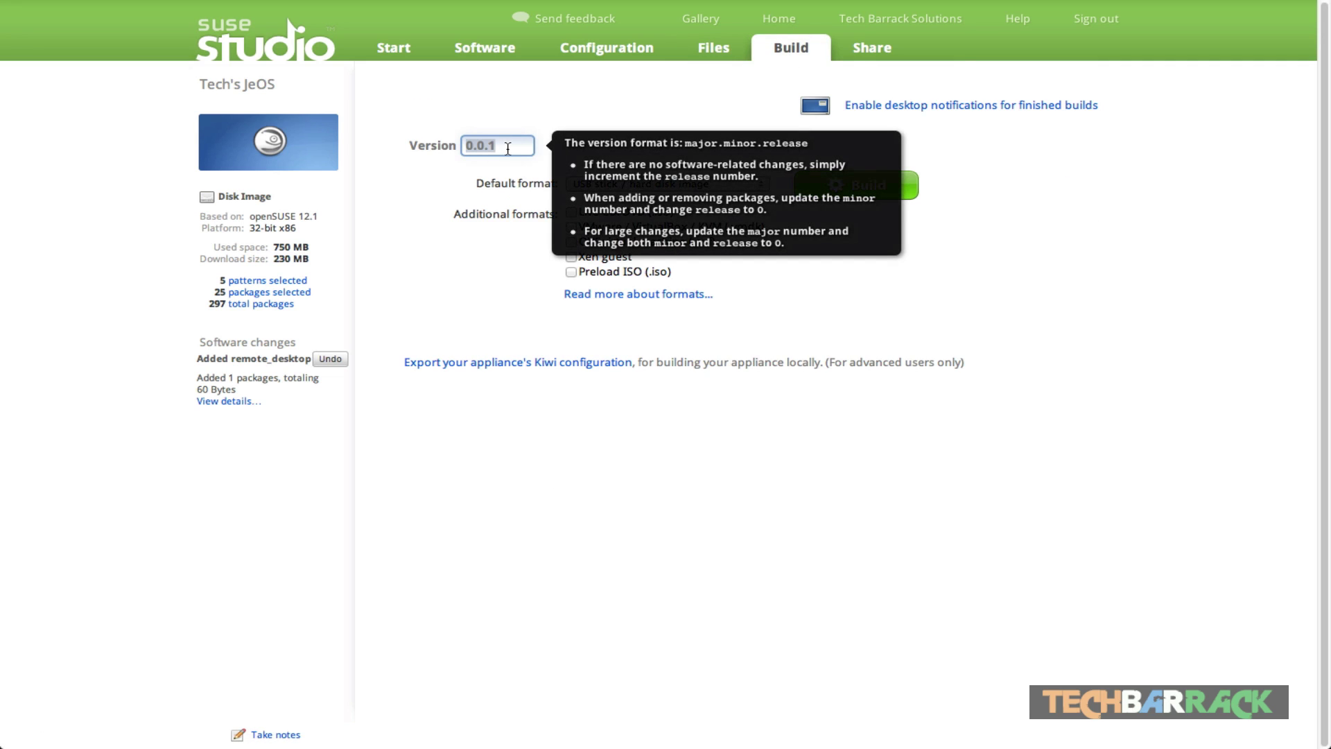
pyautogui.write('1.0')
pyautogui.click(1241, 210)
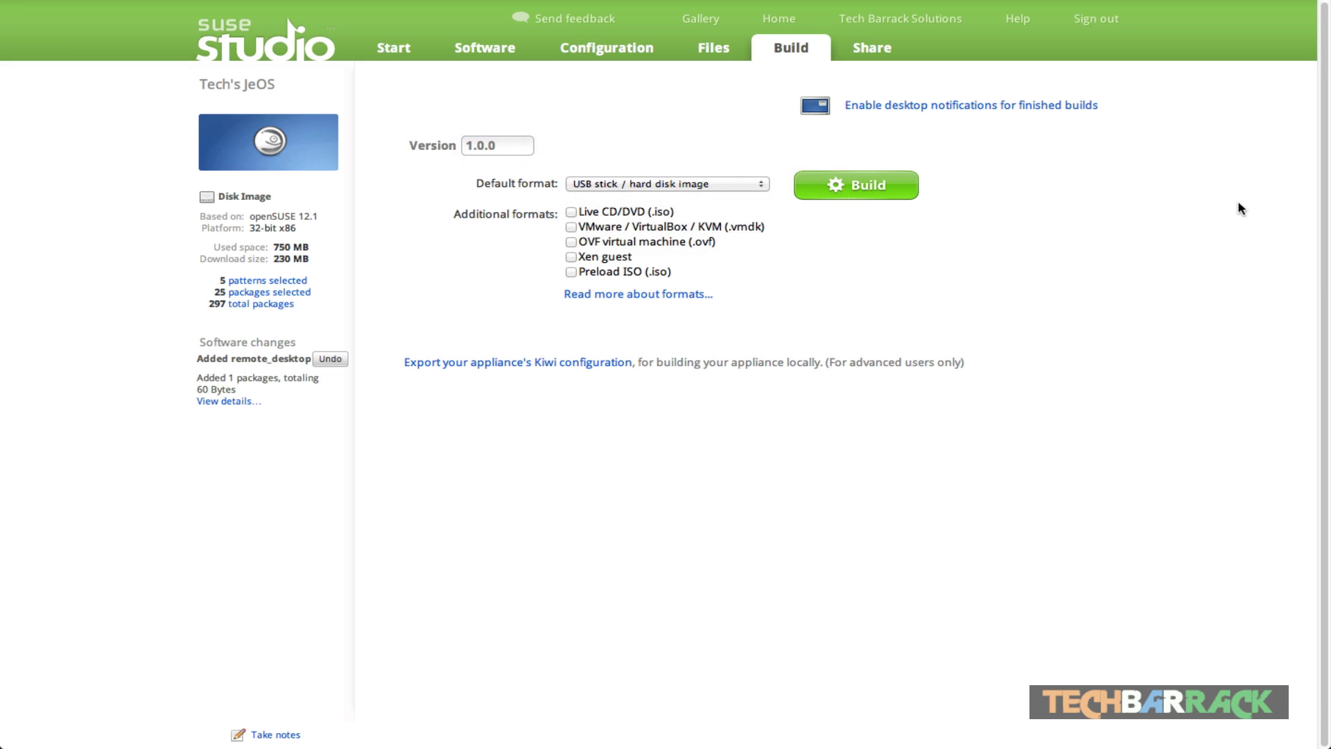
# Step: Make Live CD/DVD (.iso) the default format, add VMware/VirtualBox/KVM, and build
pyautogui.click(614, 186)
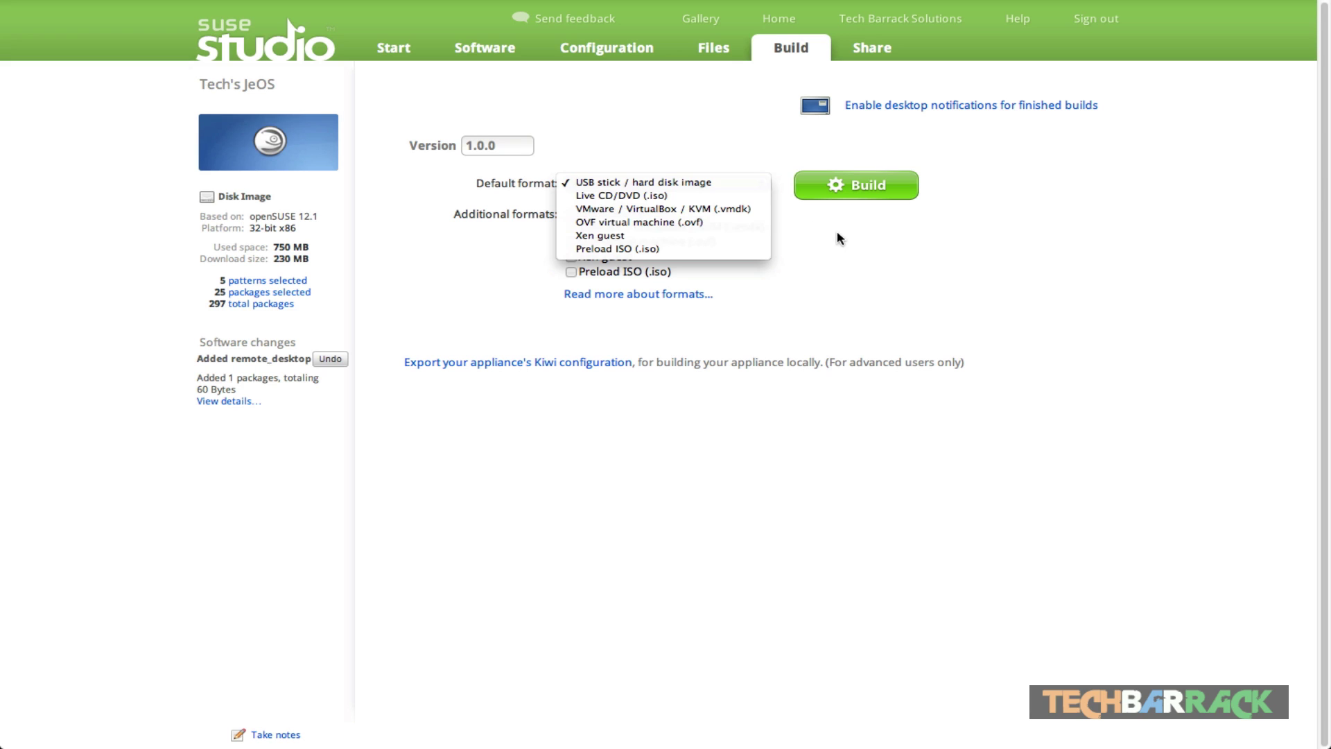
pyautogui.click(639, 199)
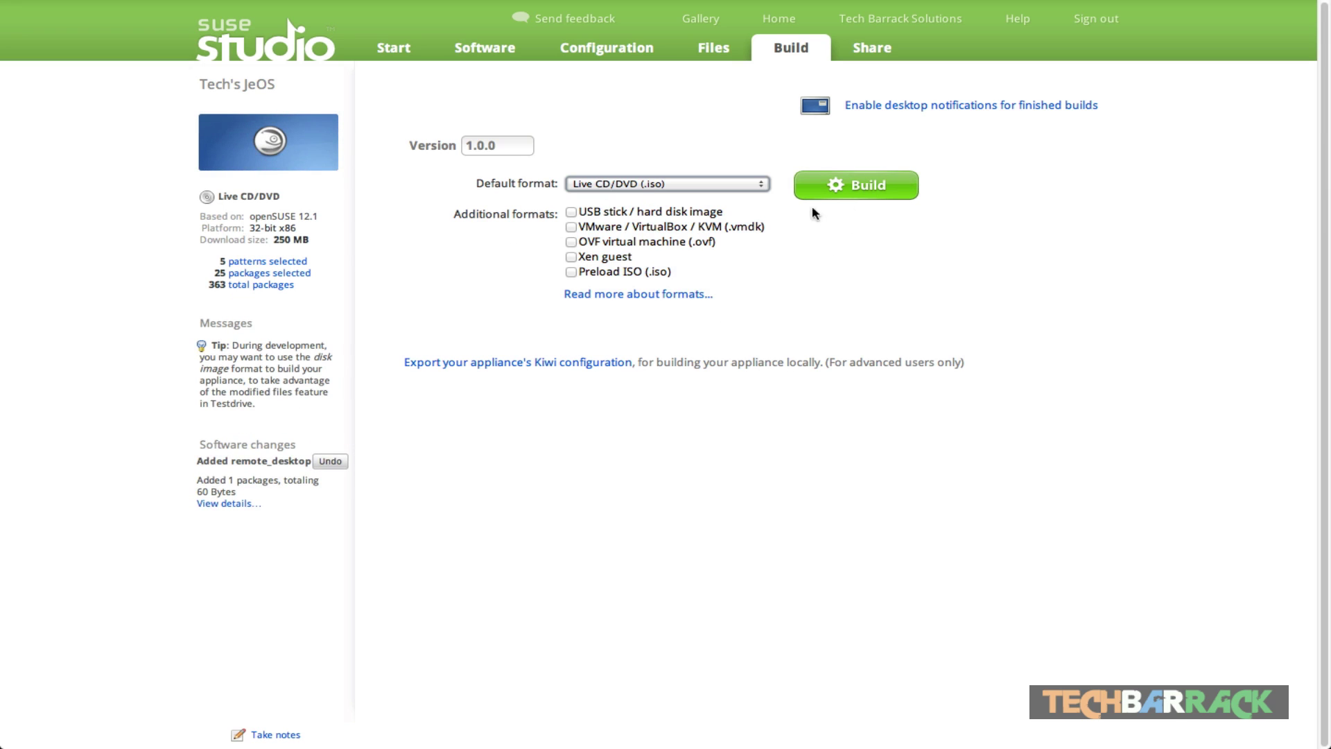
pyautogui.click(571, 226)
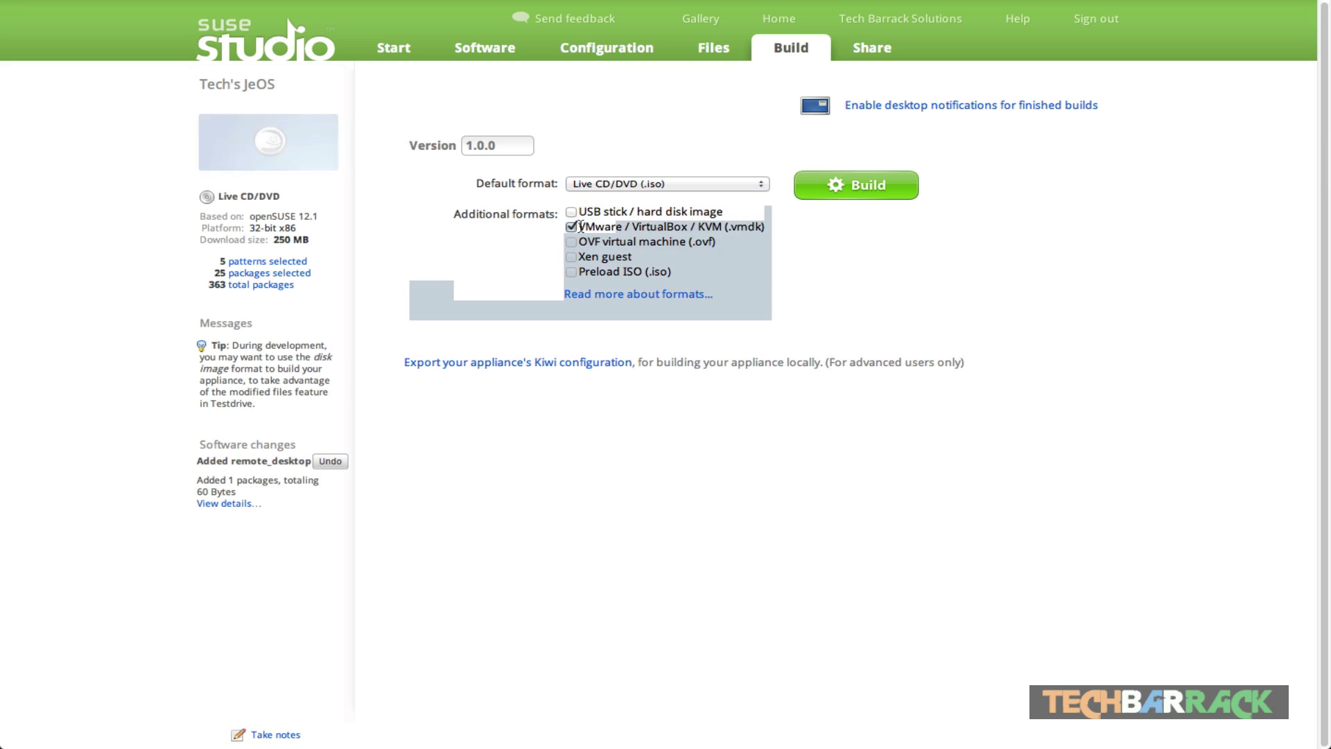
pyautogui.click(875, 189)
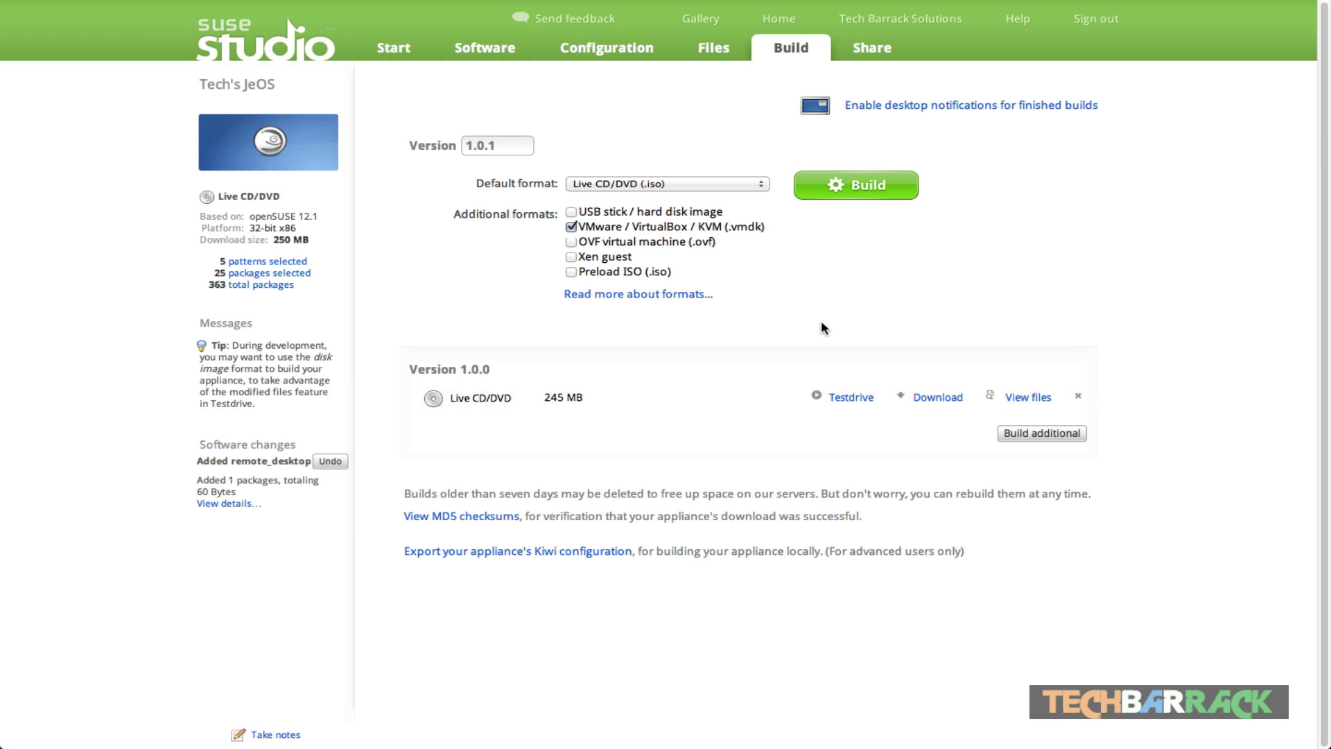
# Step: Enter 'its linux' as the appliance description, leaving website and tags empty
pyautogui.click(872, 54)
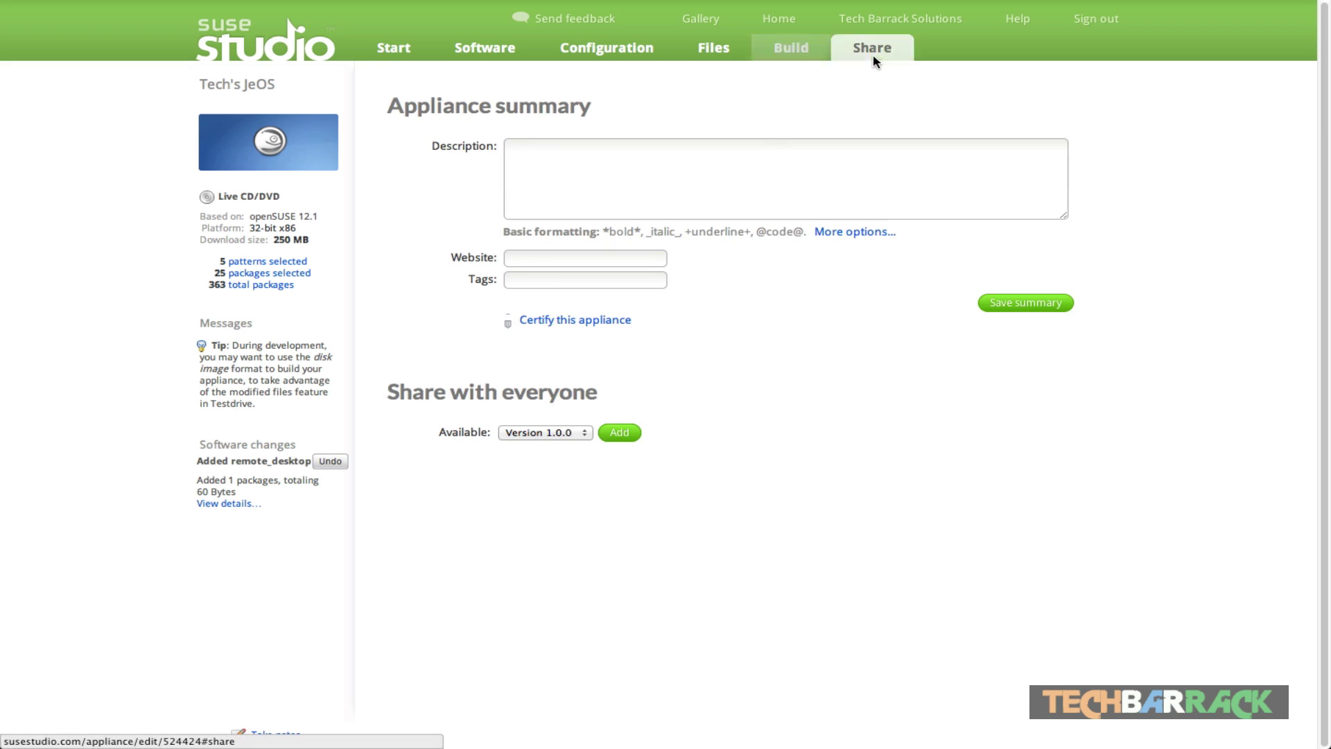
pyautogui.click(616, 191)
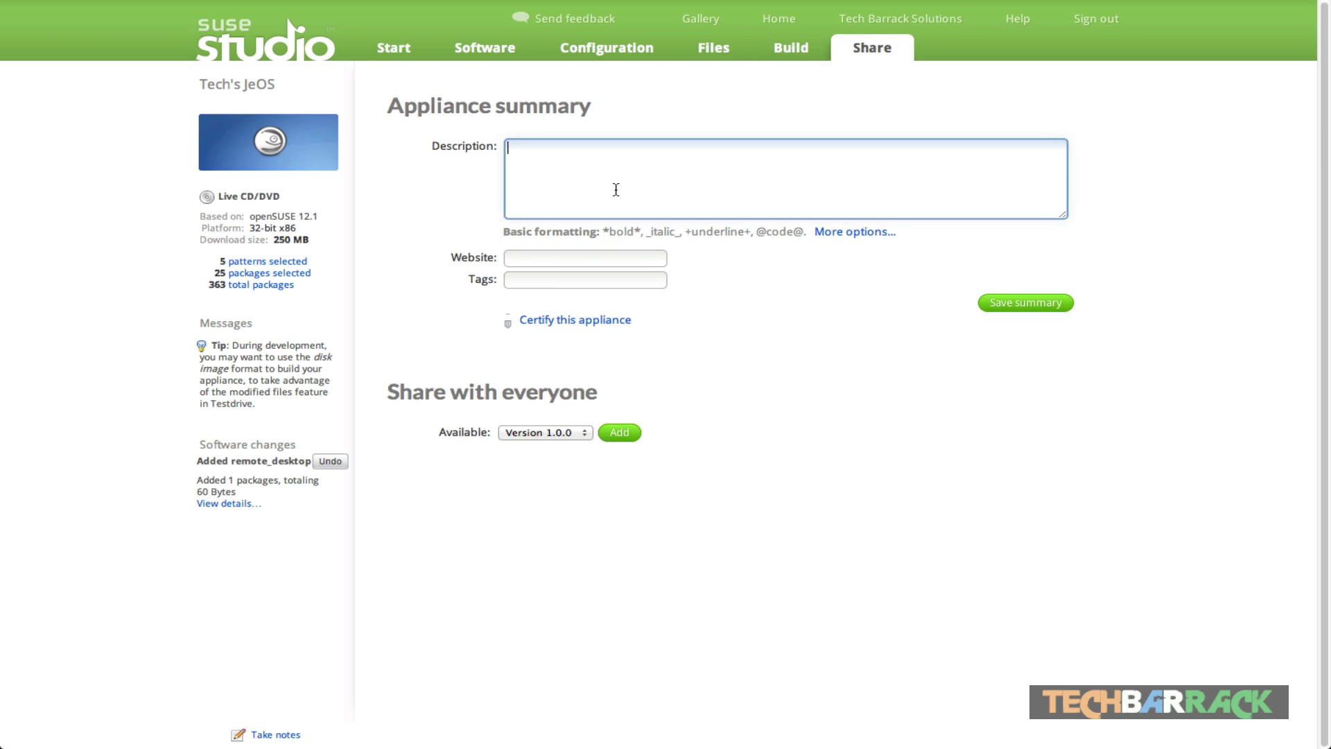
pyautogui.write('it')
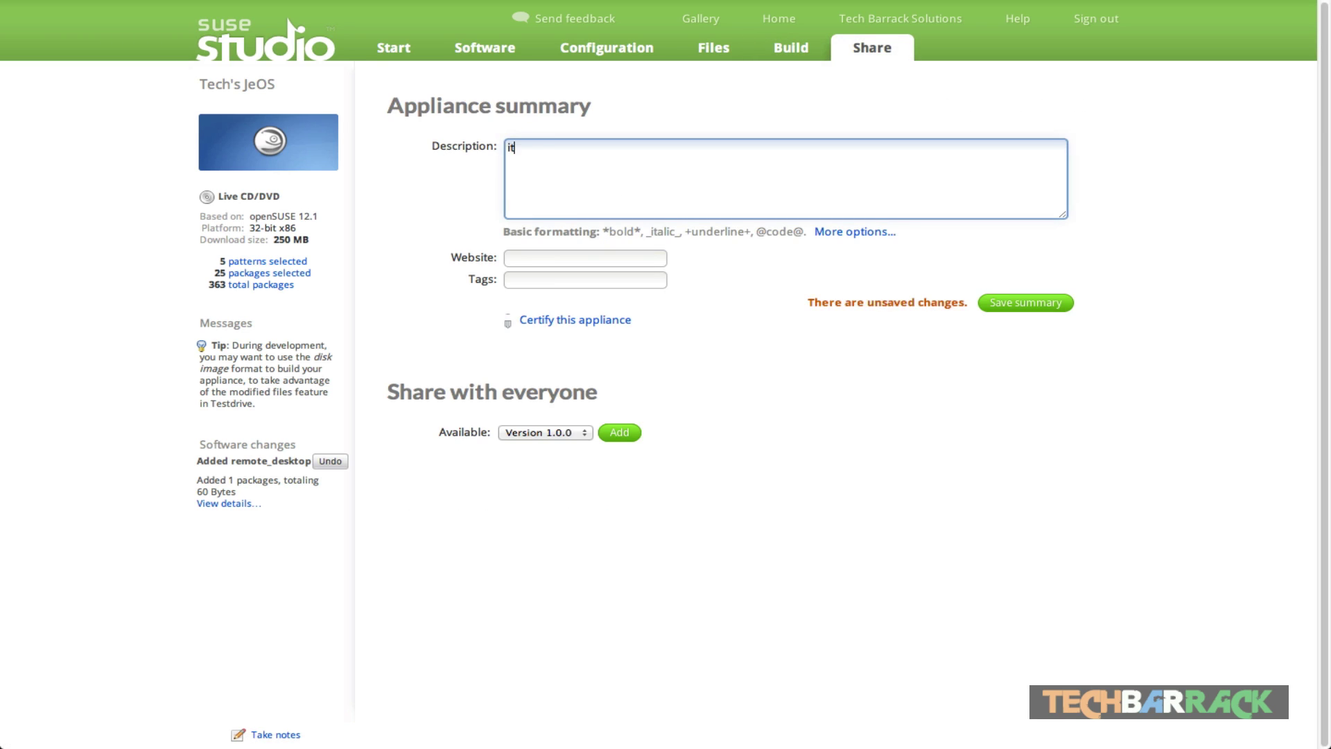
pyautogui.write('s linux')
pyautogui.press('Tab')
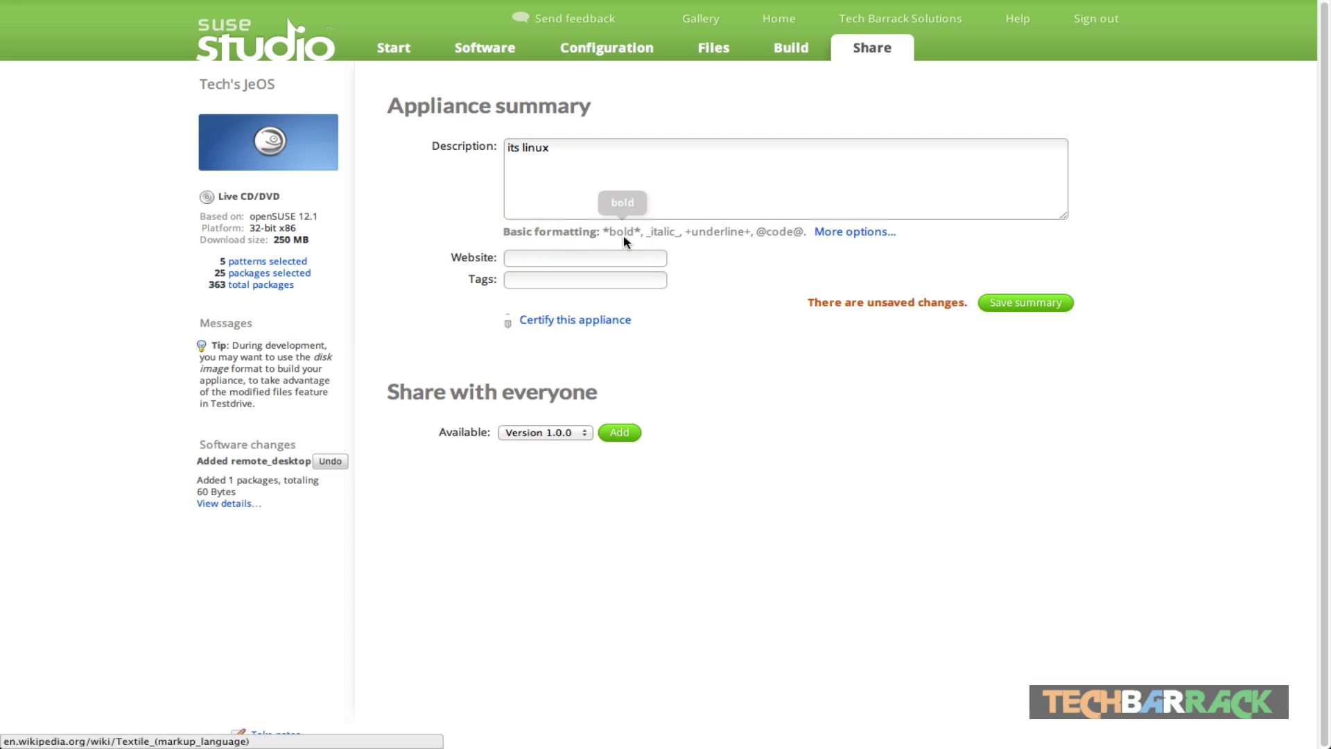
pyautogui.press('Tab')
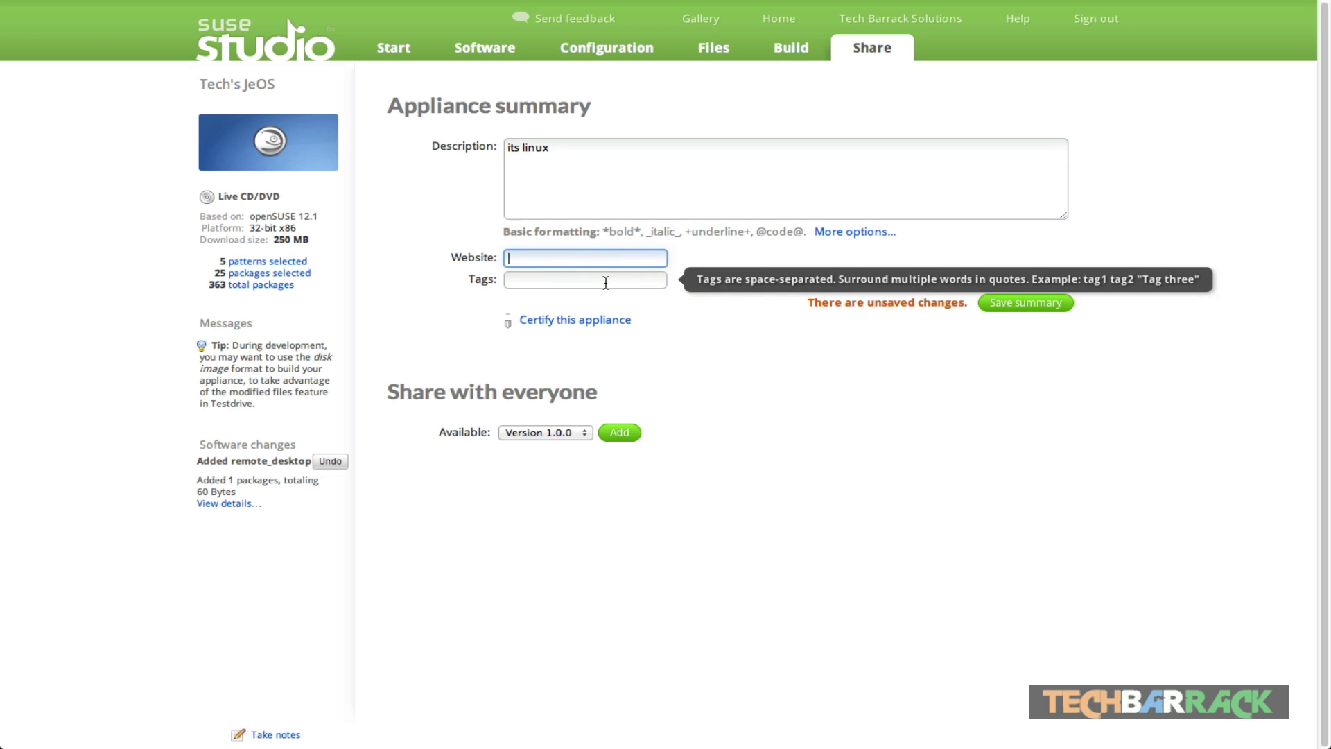
pyautogui.press('Tab')
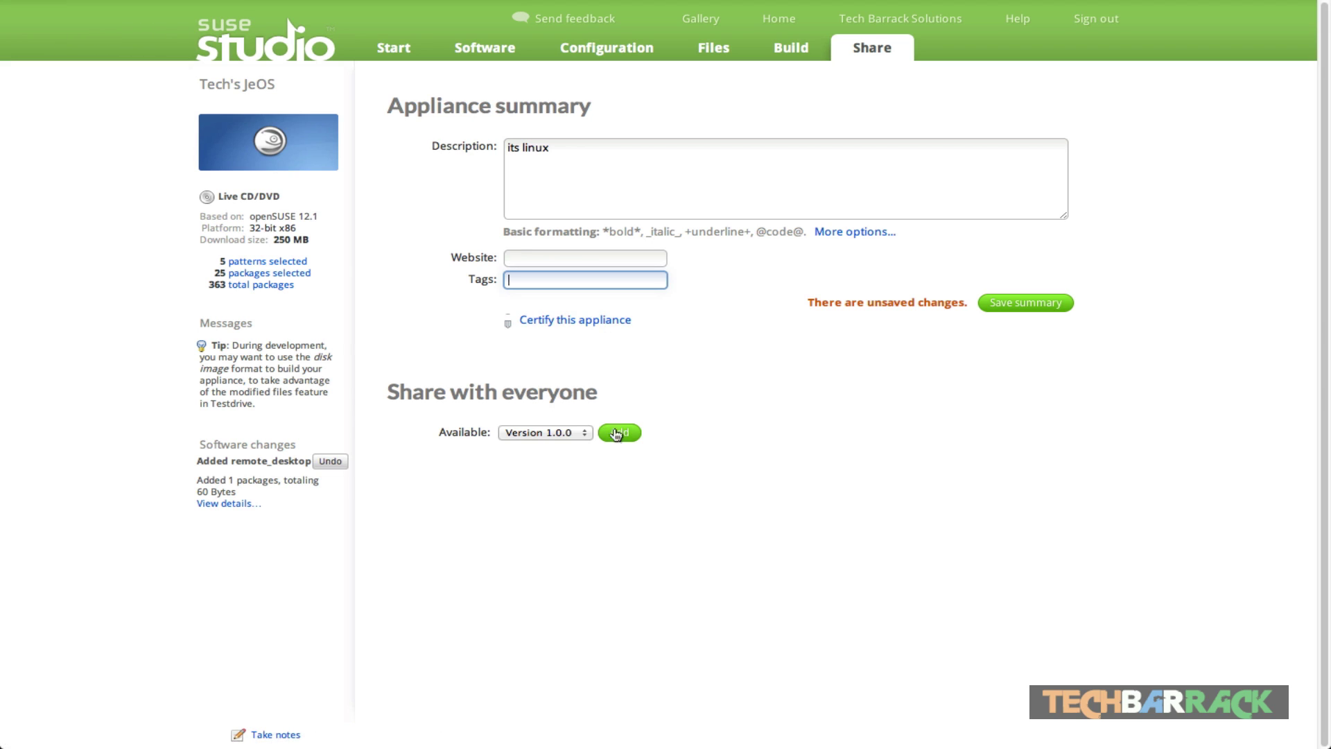
# Step: Add Version 1.0.0 with release notes 'first version' and publish it
pyautogui.click(577, 431)
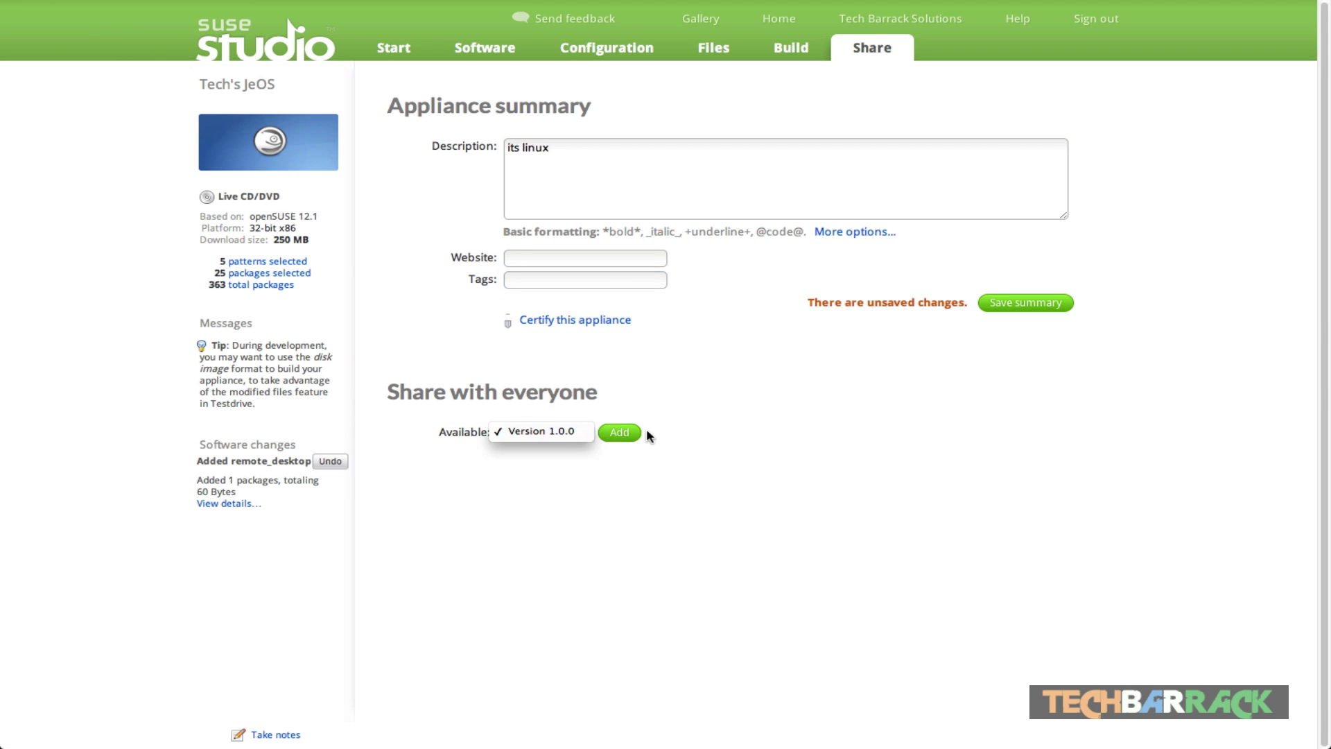
pyautogui.click(768, 395)
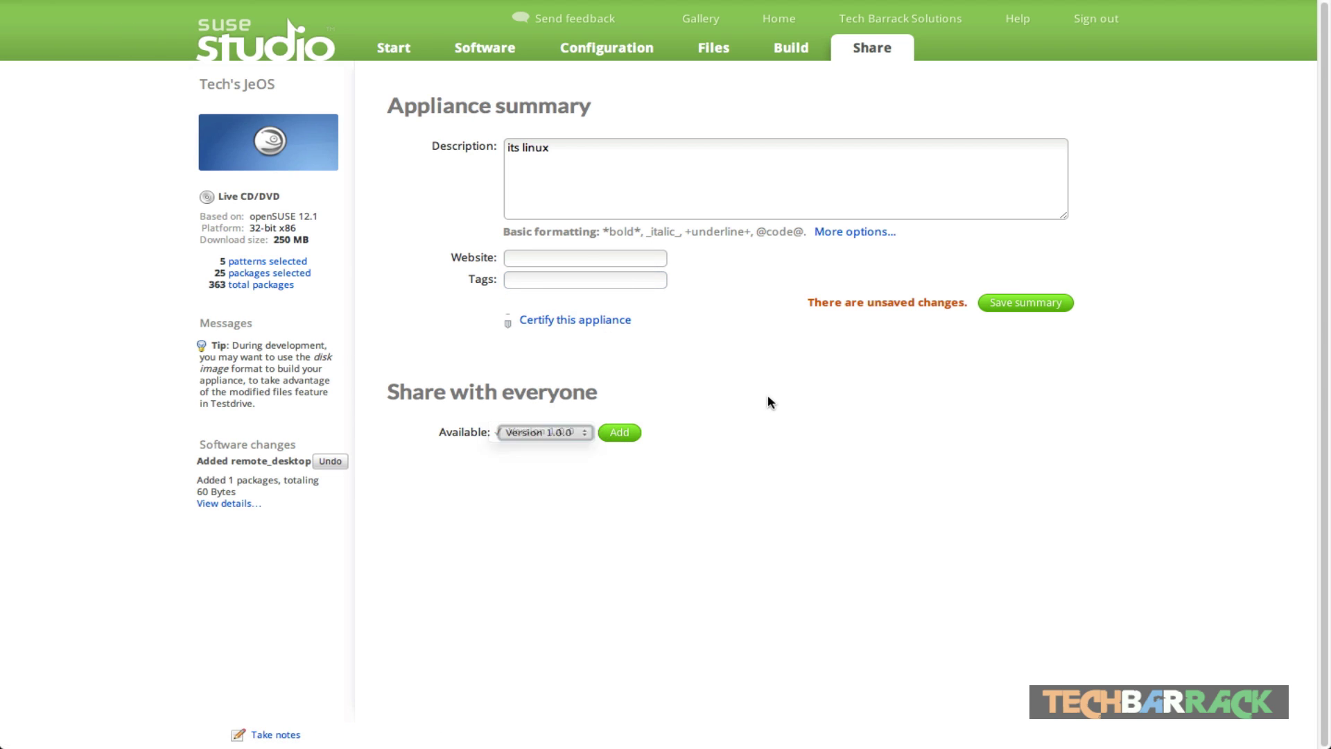
pyautogui.click(622, 434)
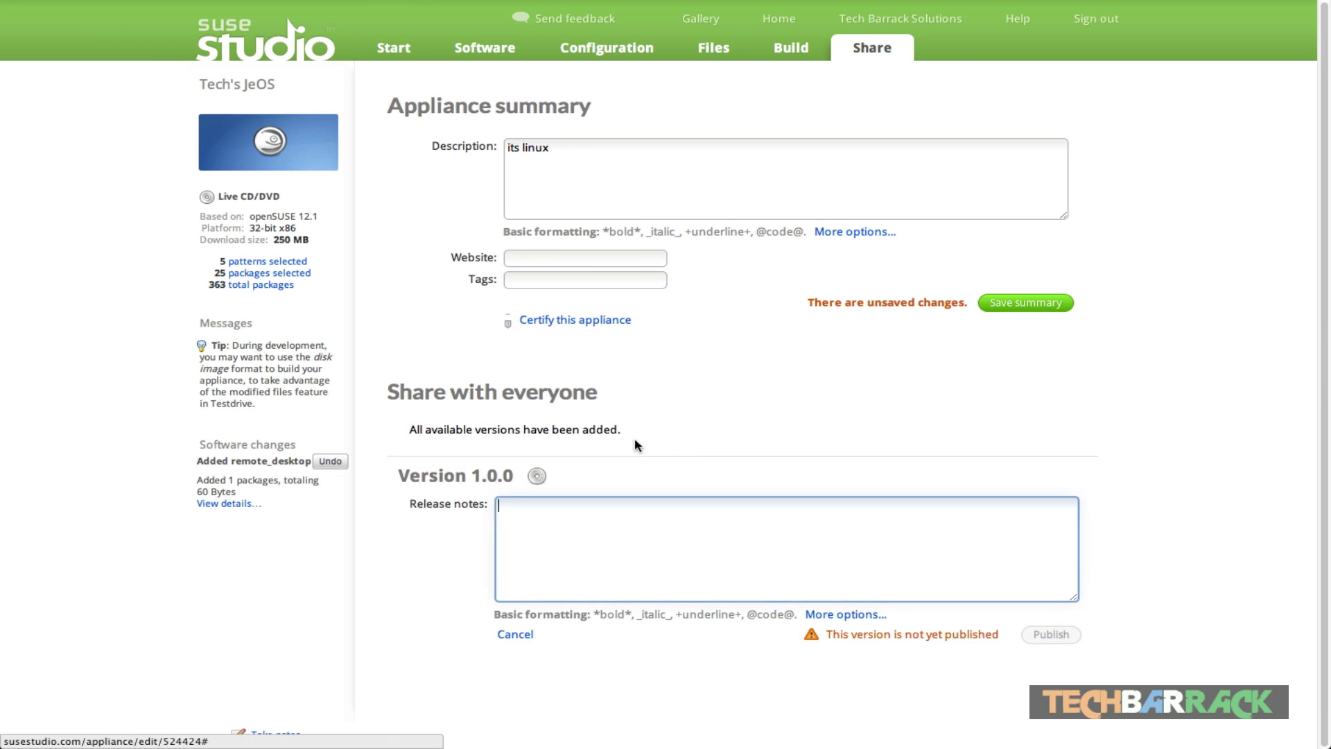
pyautogui.write('first version')
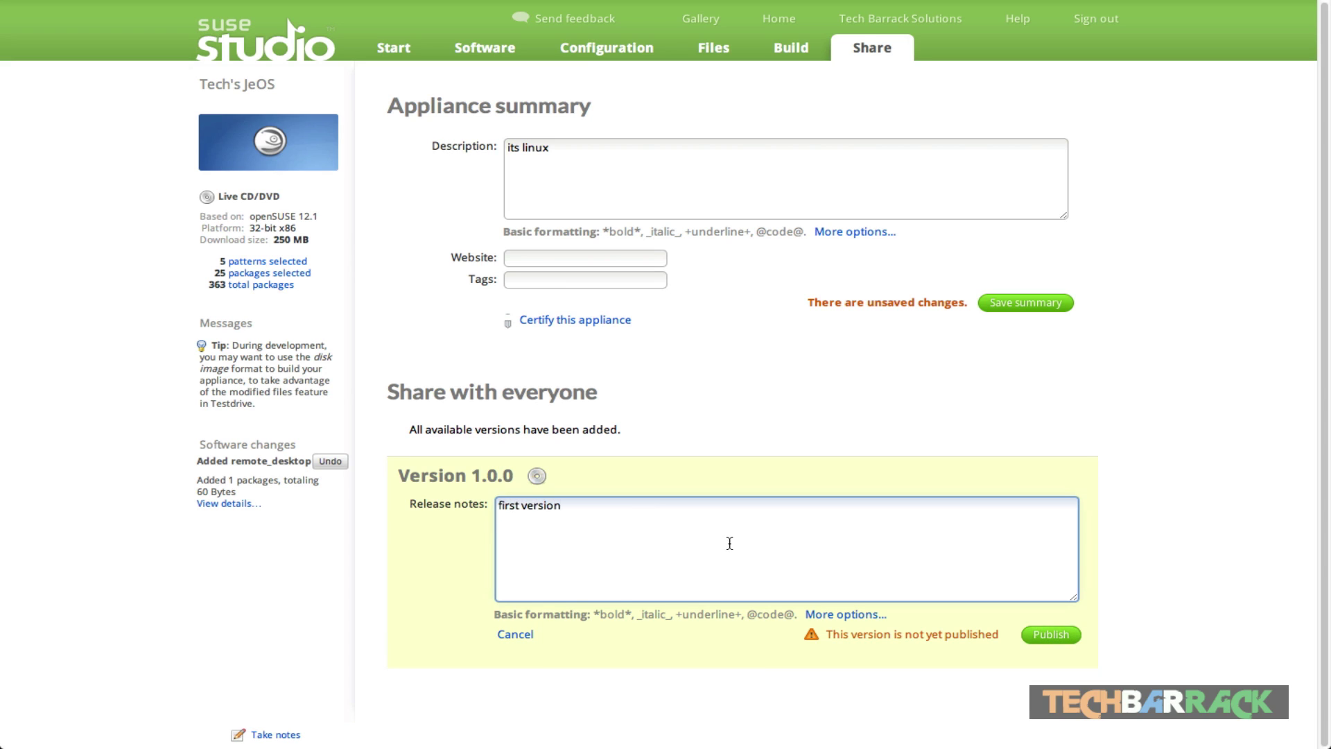
pyautogui.click(1048, 634)
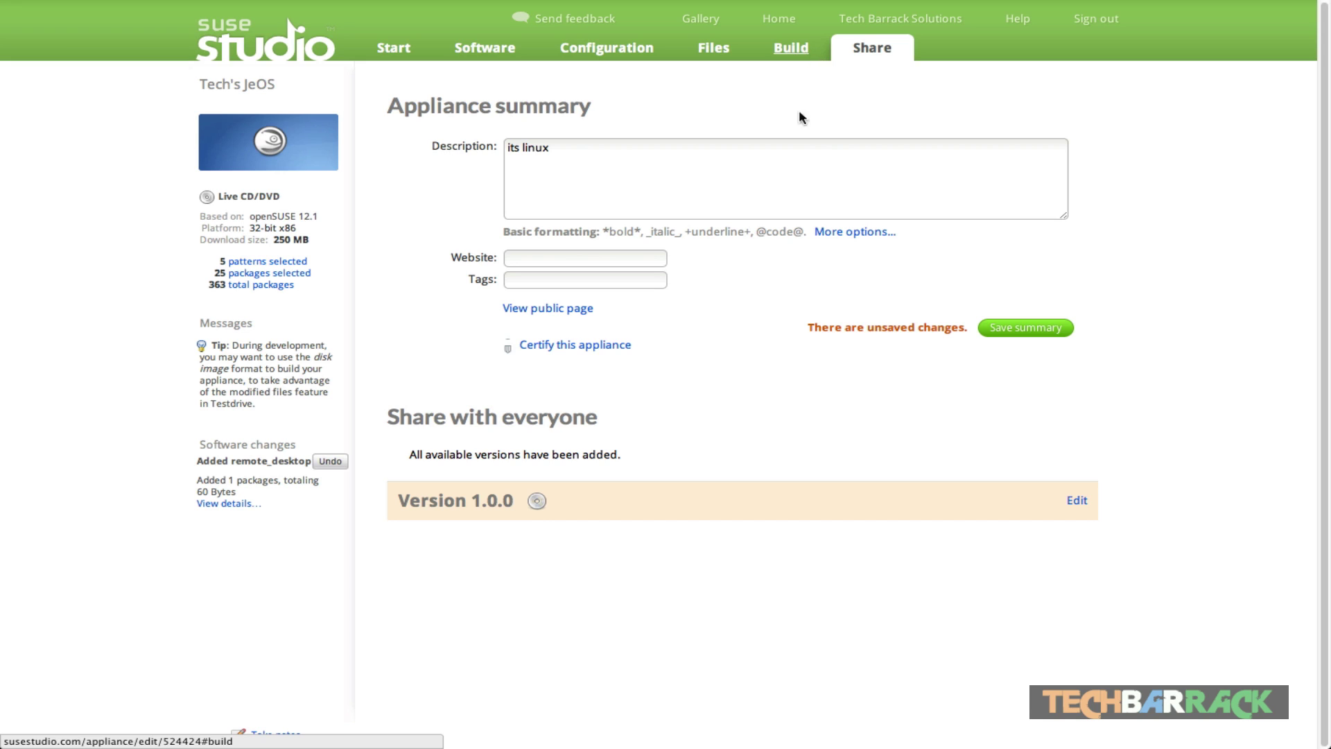
# Step: Unpublish Version 1.0.0 via Edit and confirm, then return to the Build page
pyautogui.click(1078, 503)
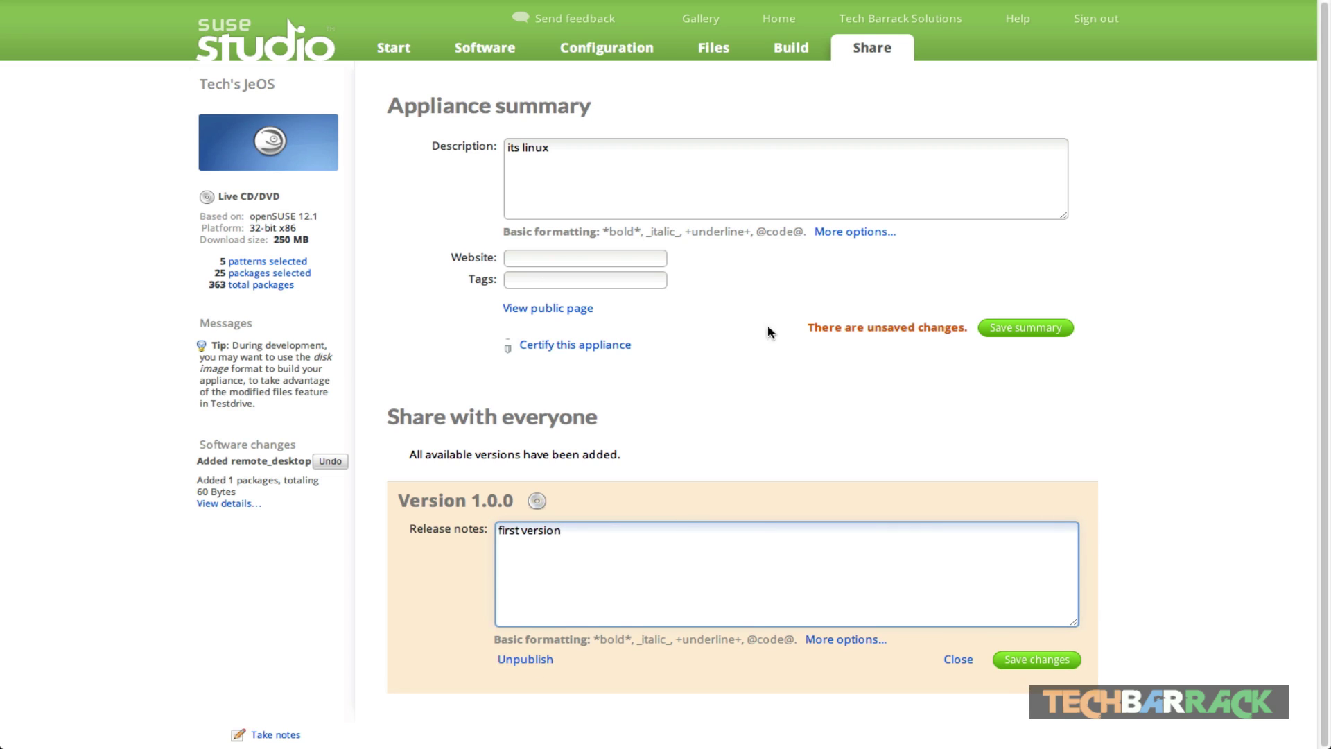
pyautogui.click(527, 662)
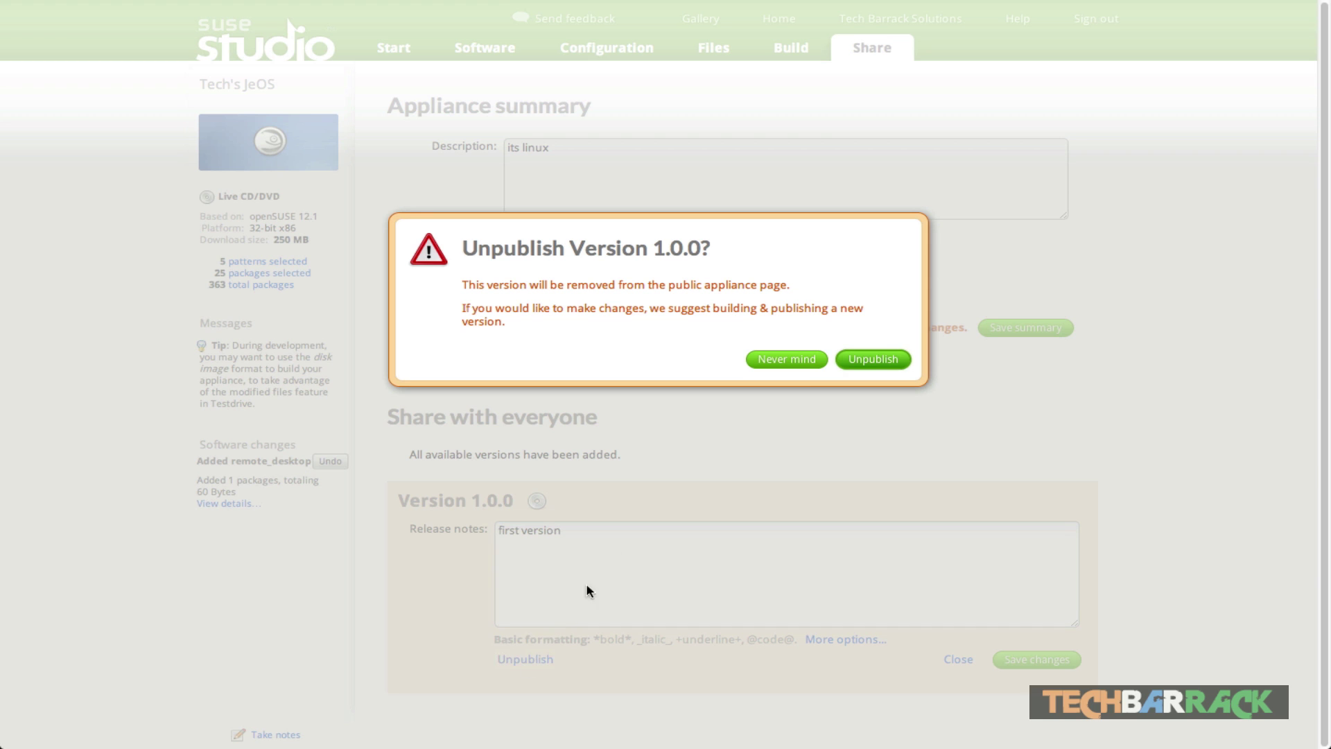
pyautogui.click(884, 362)
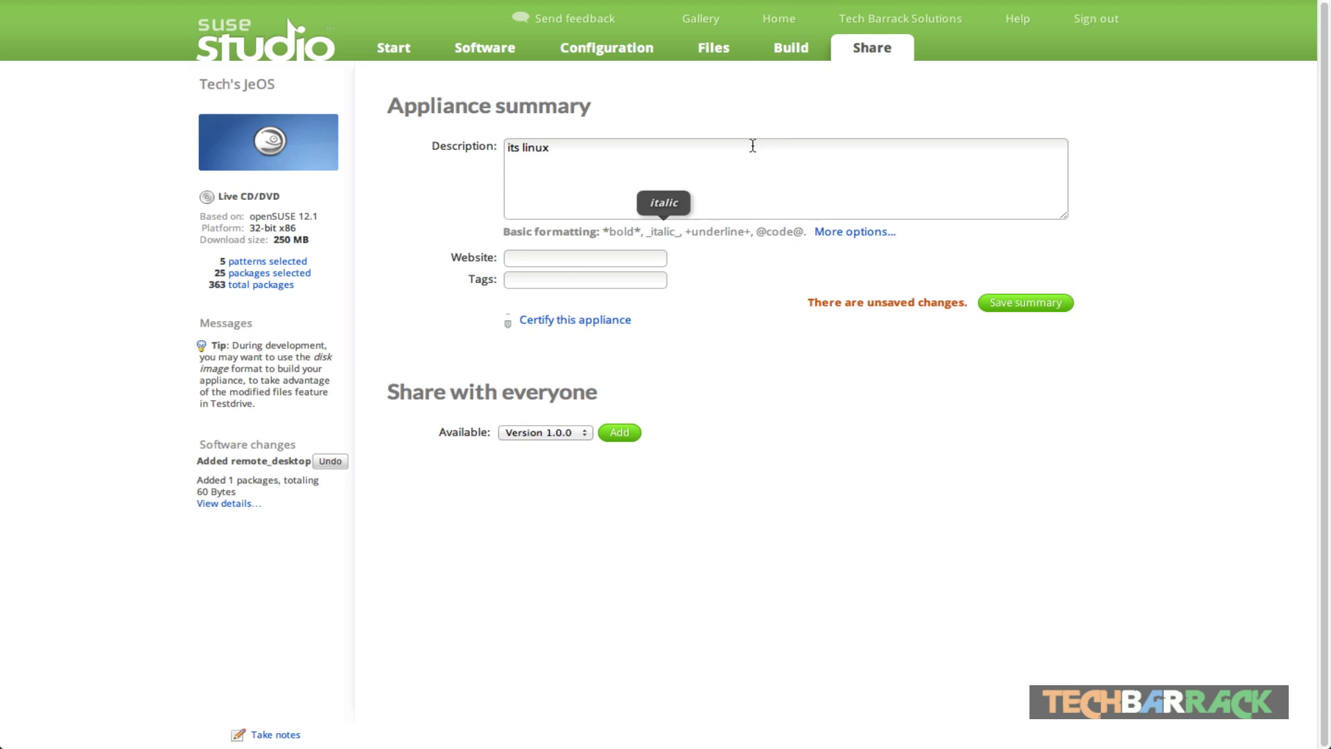
pyautogui.click(791, 49)
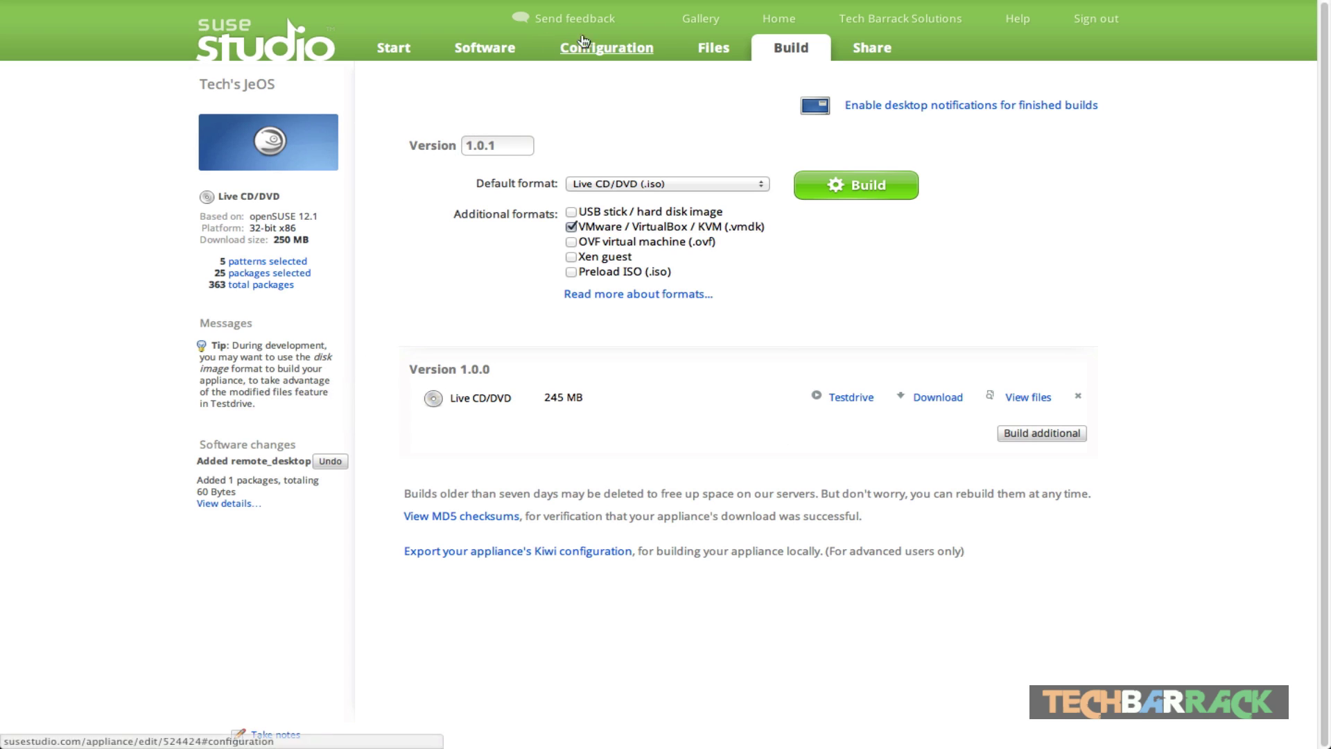
# Step: Browse Personalize, General, Startup and Build pages, ending on the Tech's JeOS Start page
pyautogui.click(610, 48)
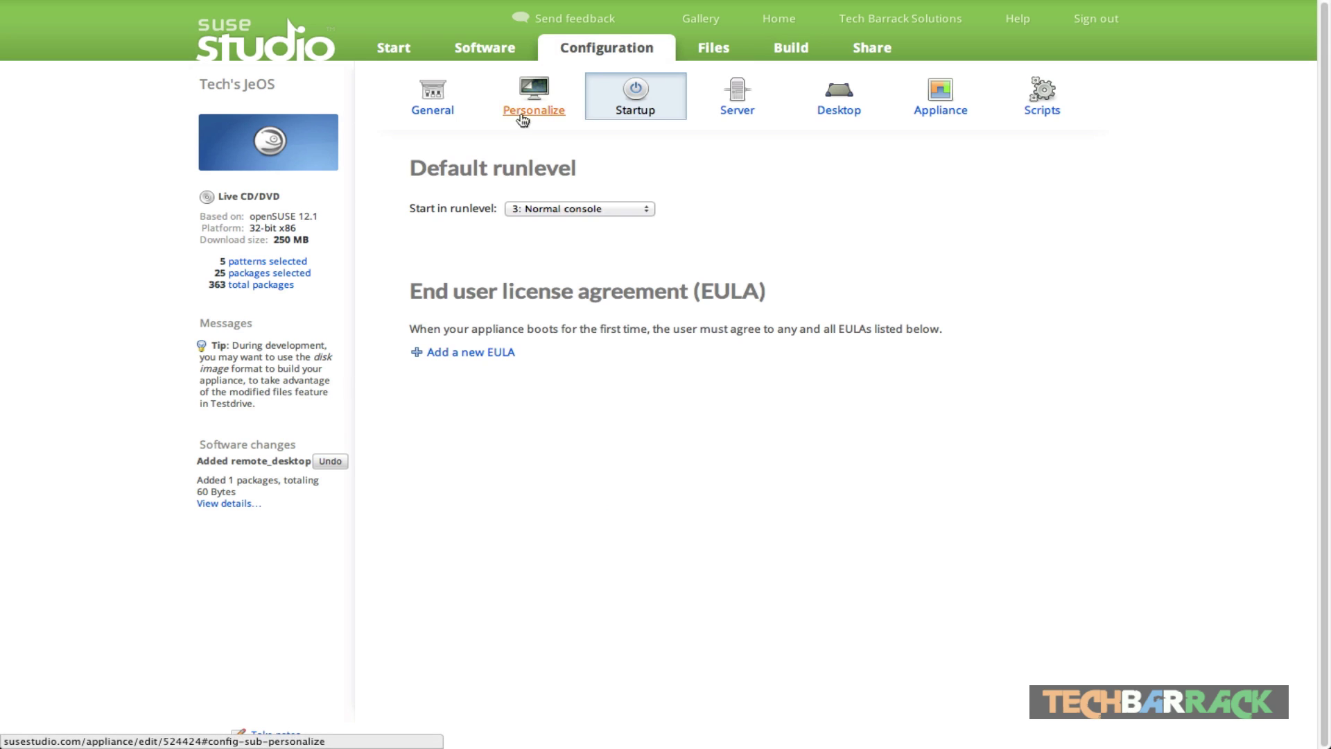
pyautogui.click(534, 104)
pyautogui.click(433, 113)
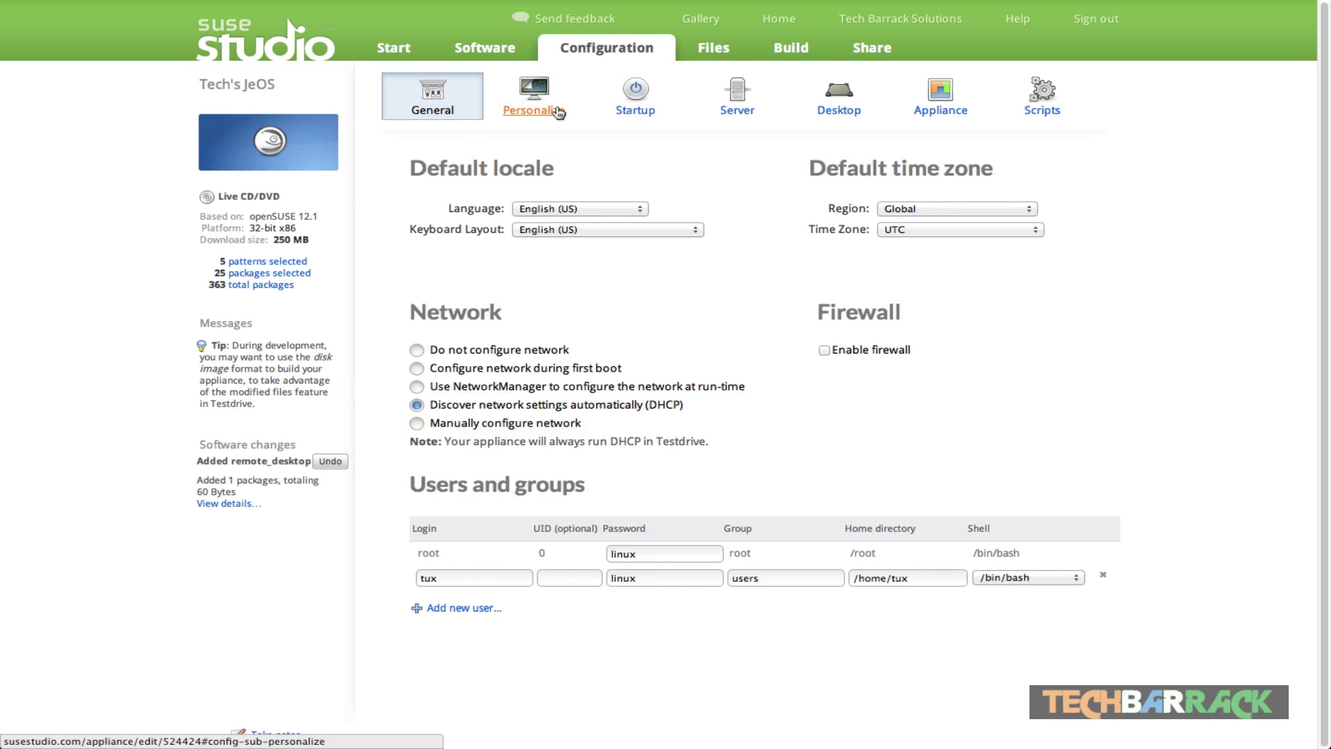
pyautogui.click(537, 111)
pyautogui.click(796, 57)
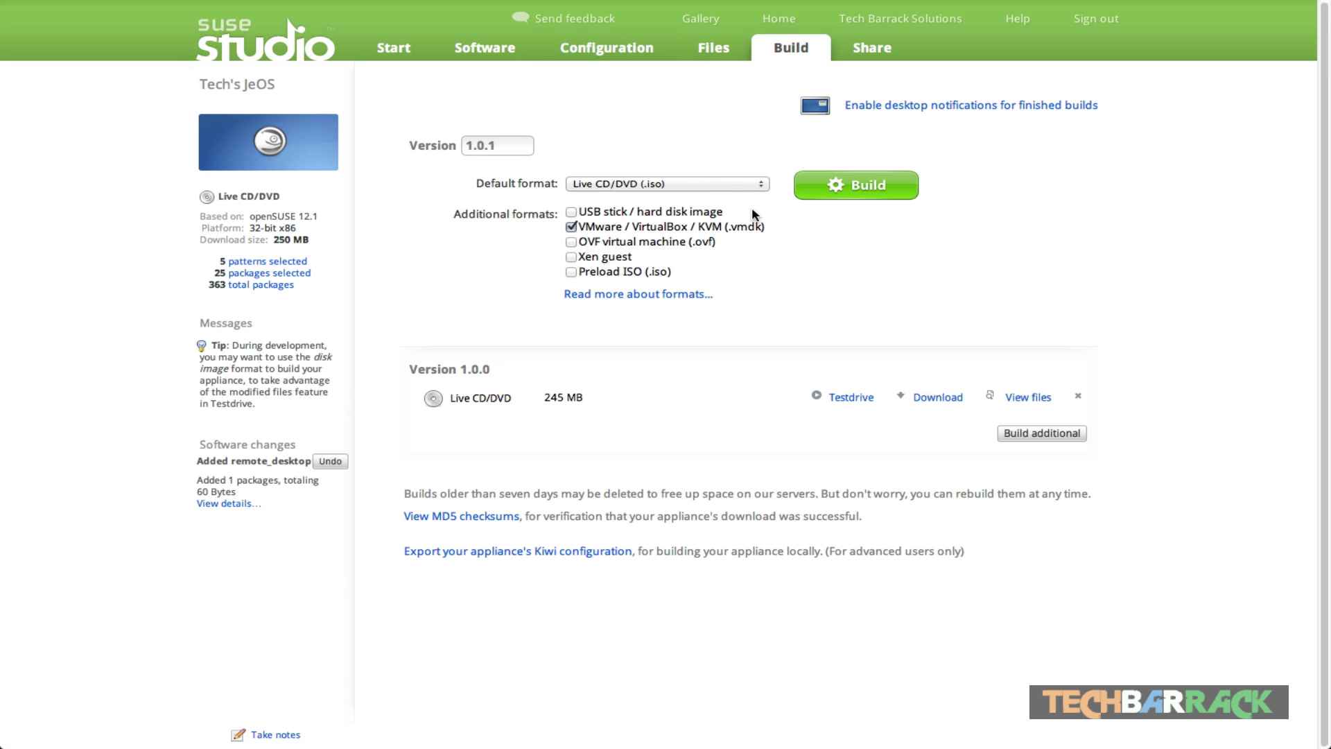
pyautogui.click(610, 49)
pyautogui.click(638, 112)
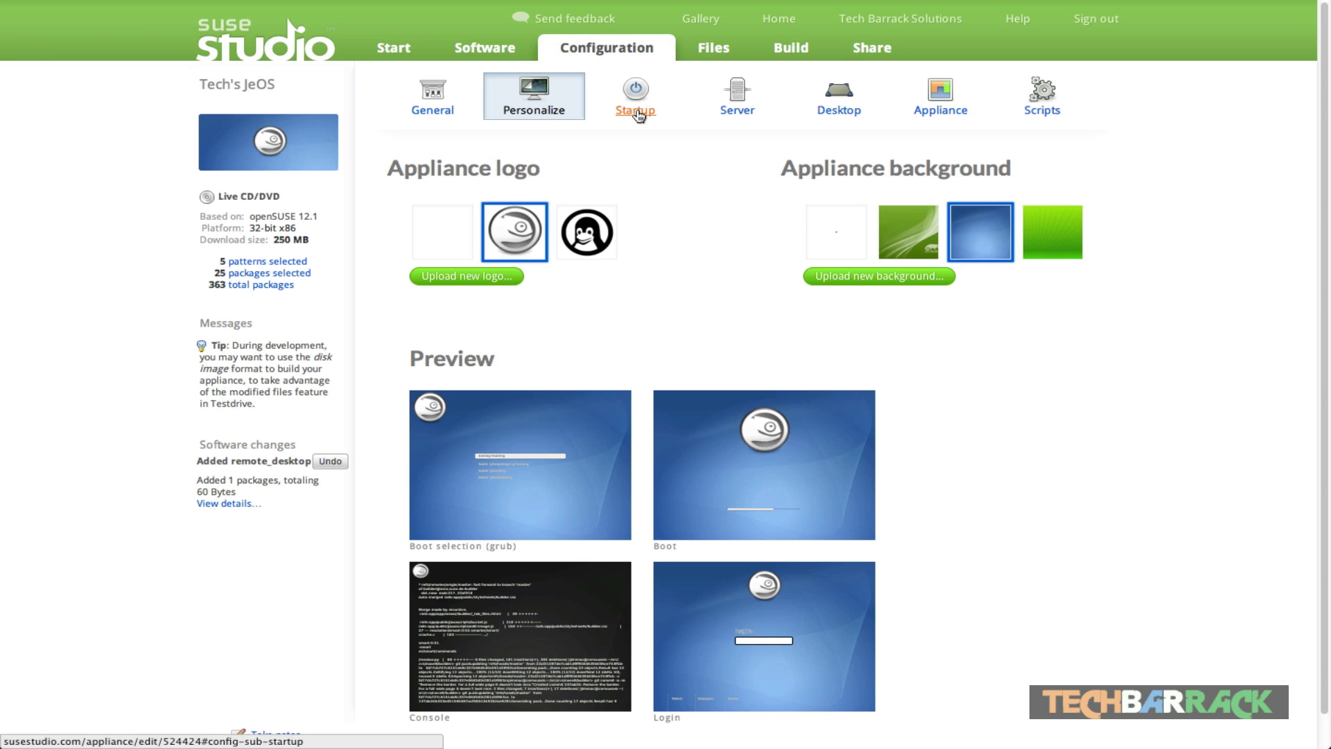
pyautogui.click(794, 54)
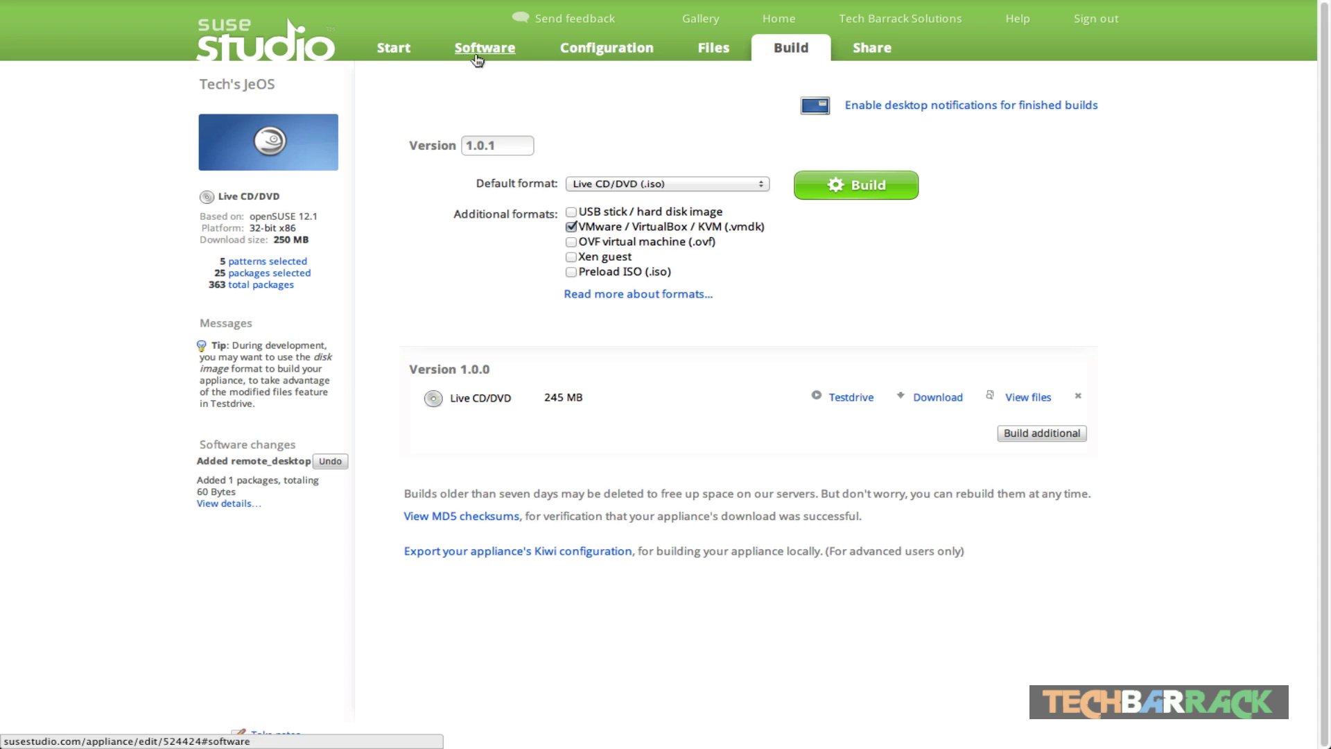
pyautogui.click(393, 50)
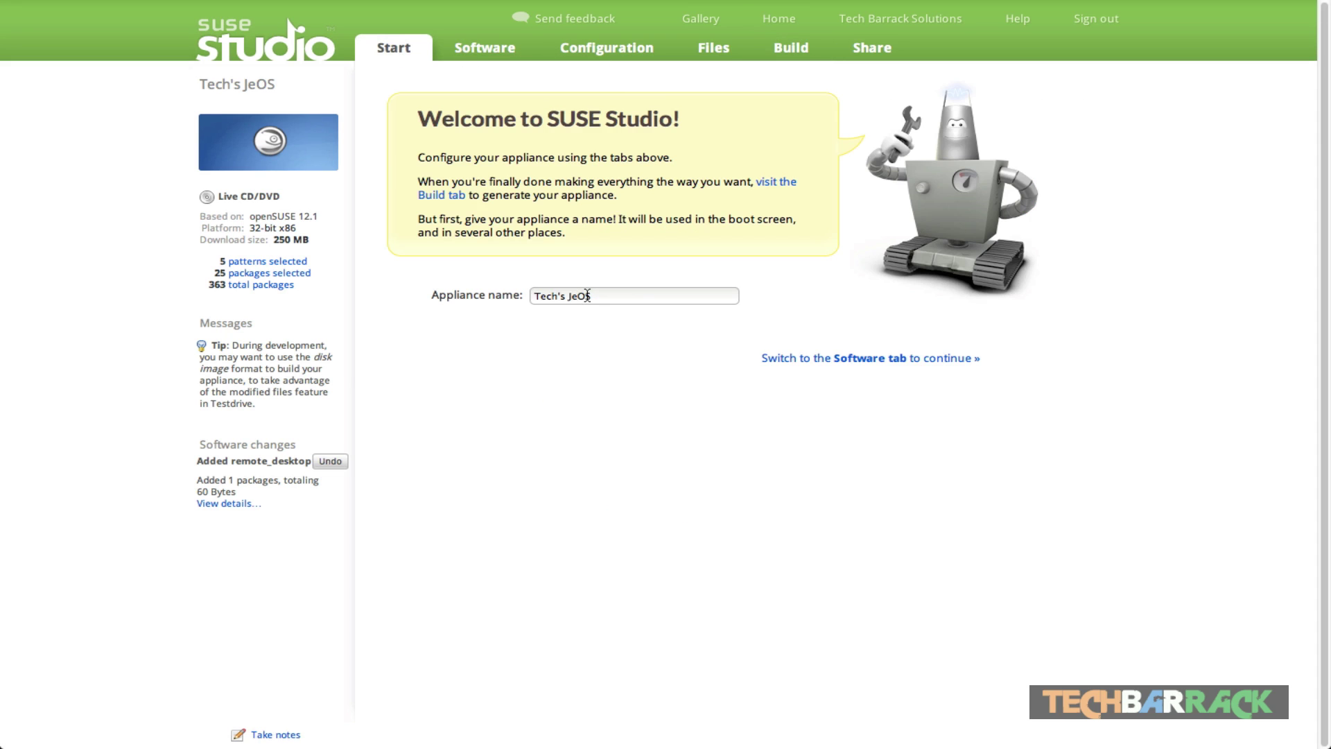
# Step: Go to the Home page showing Tech's JeOS, then start a new appliance
pyautogui.click(792, 23)
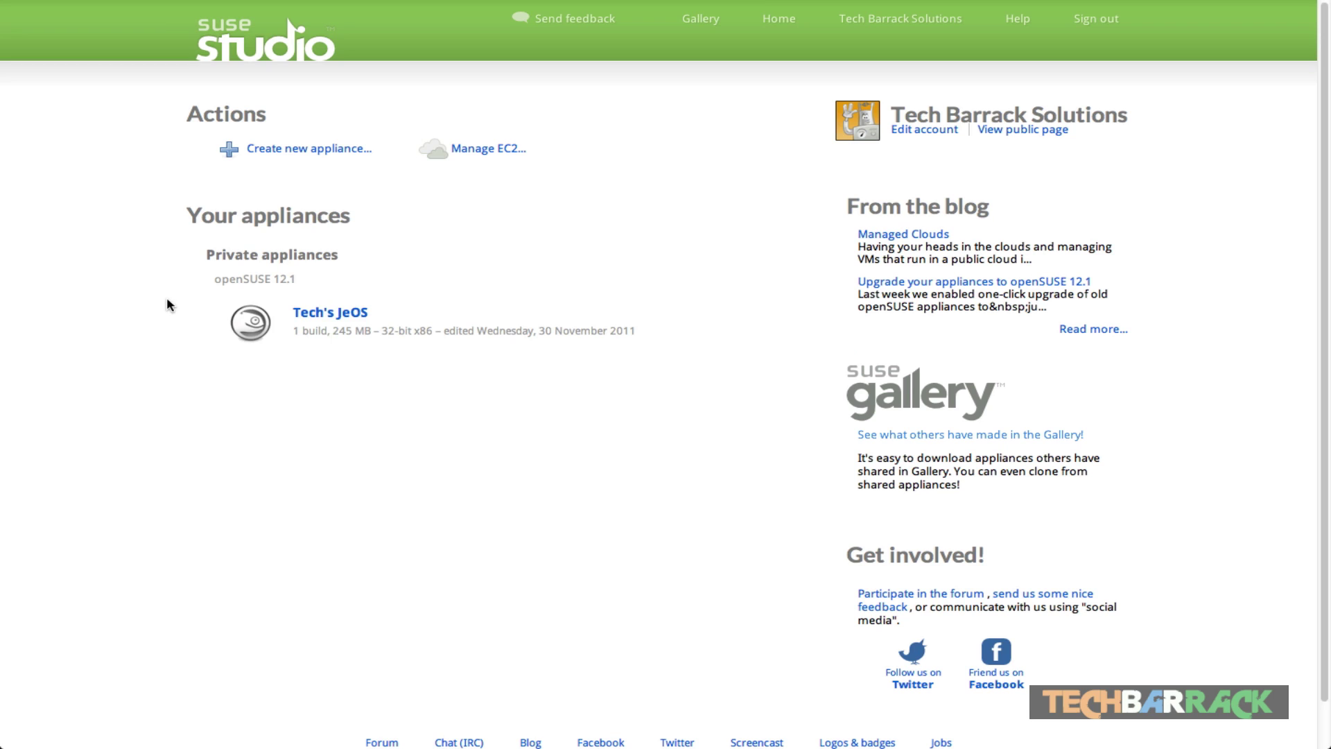
pyautogui.click(347, 149)
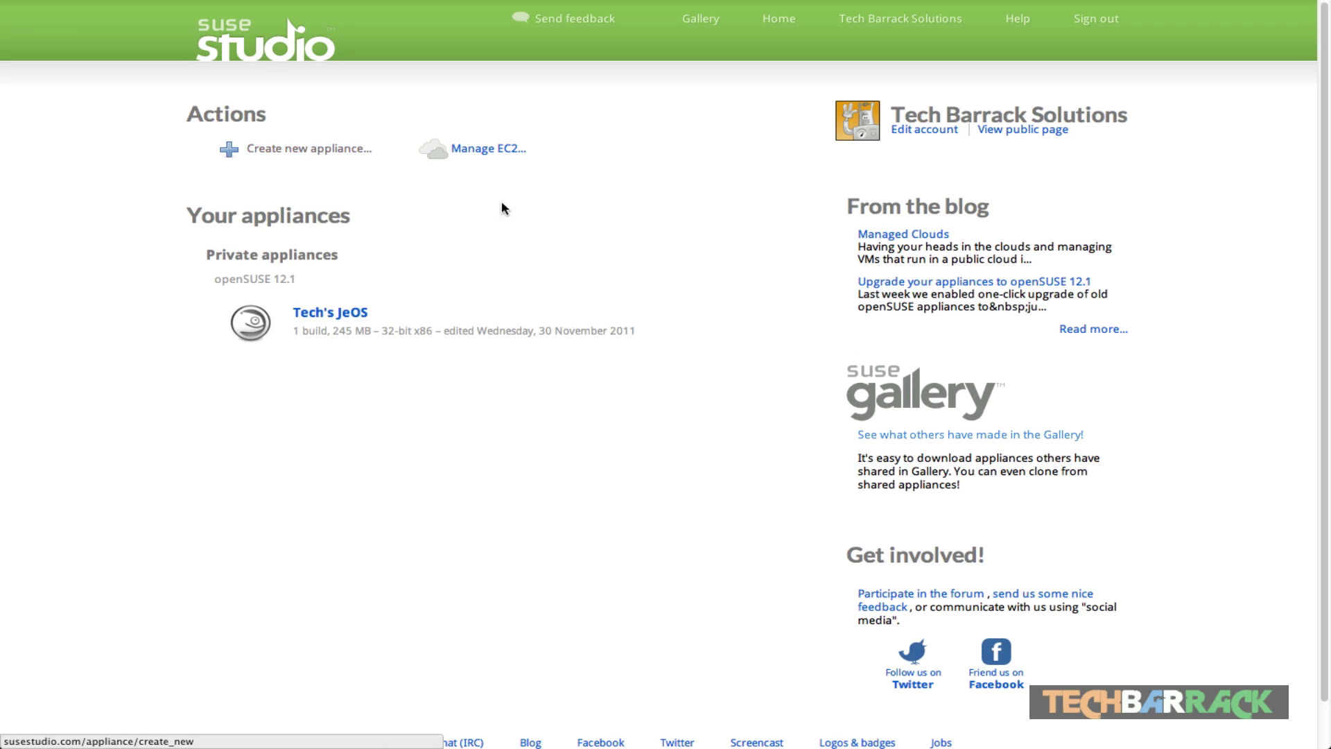